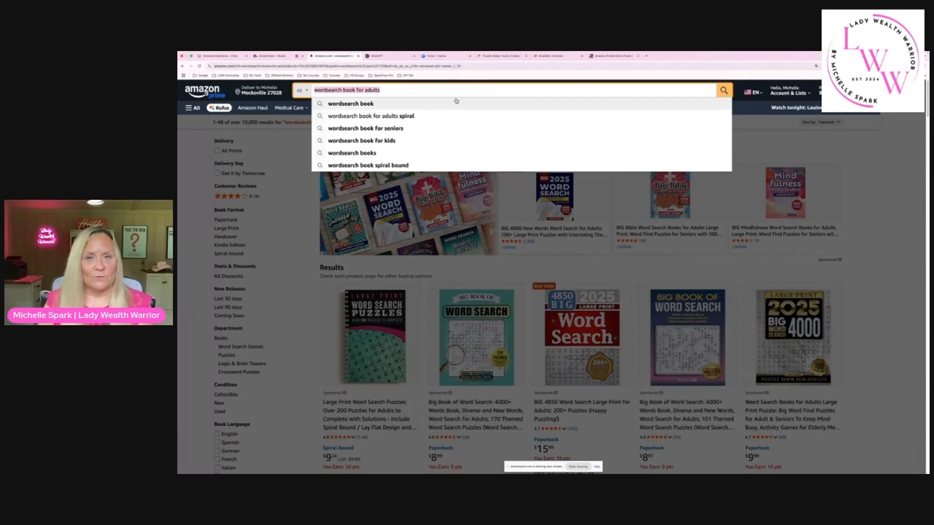
# Search Amazon for "wordsearch book for adults" and skim the full page of results.
pyautogui.click(385, 91)
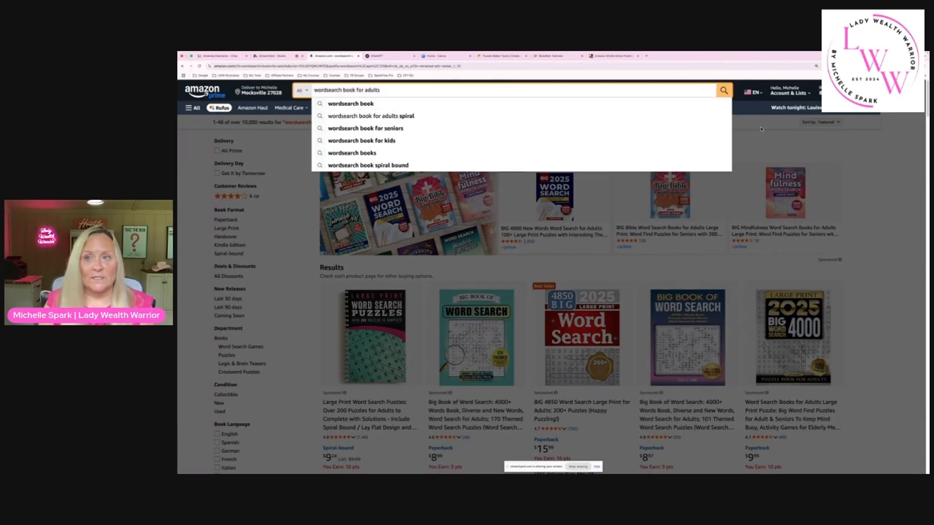
pyautogui.press('Return')
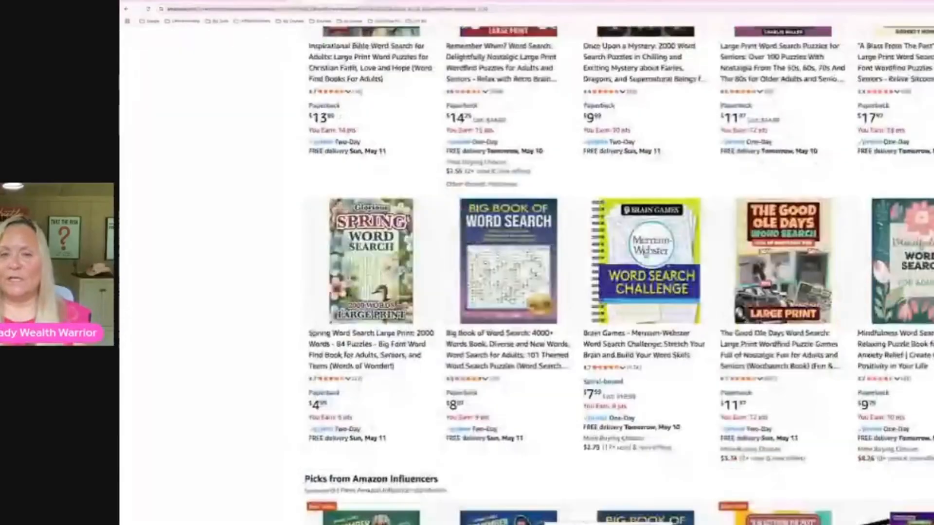
pyautogui.scroll(-20, 646, 253)
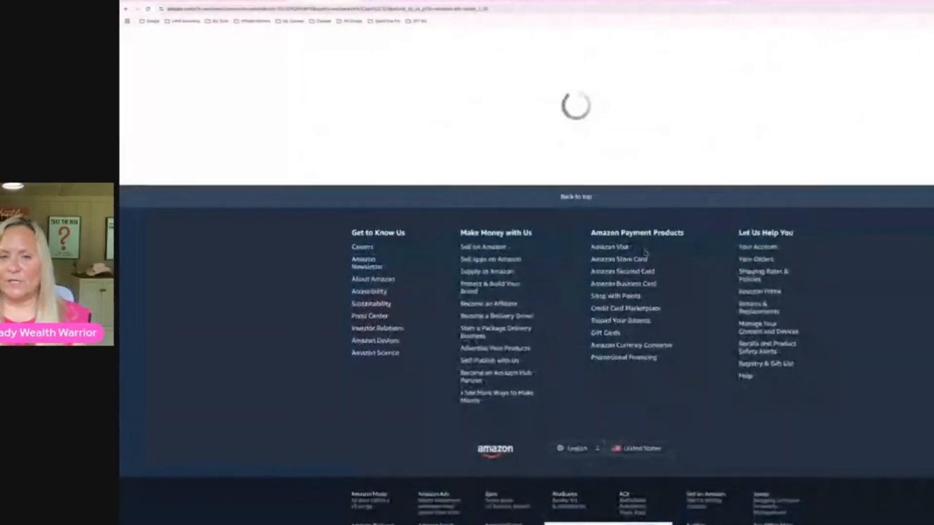
pyautogui.scroll(20, 646, 253)
pyautogui.scroll(15, 646, 254)
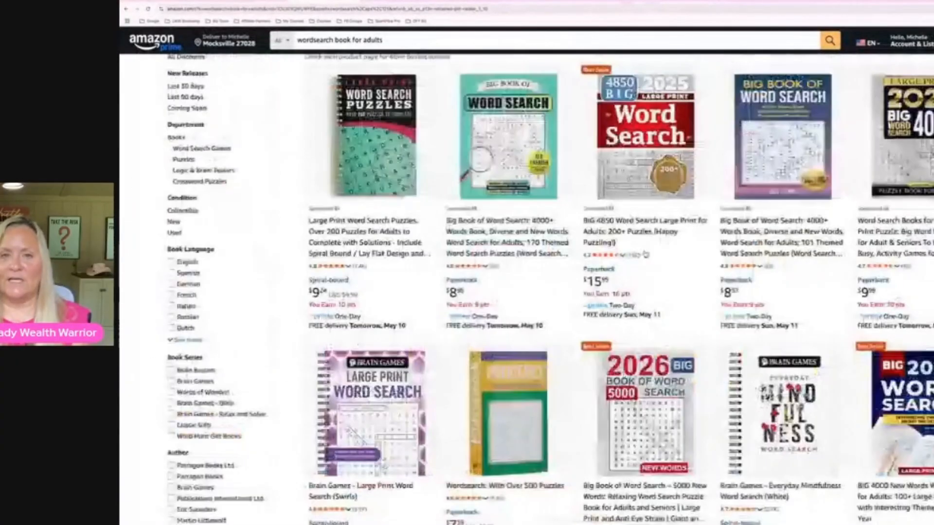
pyautogui.scroll(-4, 646, 253)
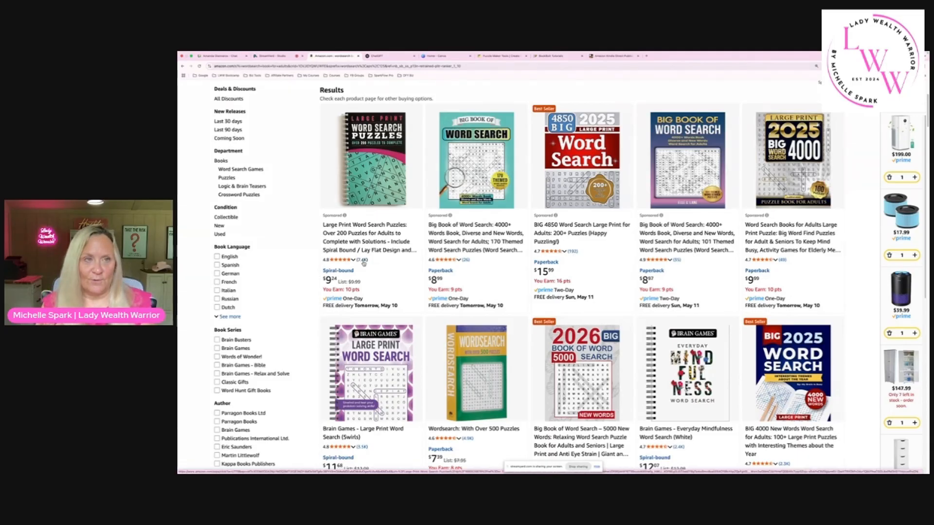
# Examine the covers, prices and review ratings of the first two rows of word search books, including the Brain Games title.
pyautogui.click(334, 215)
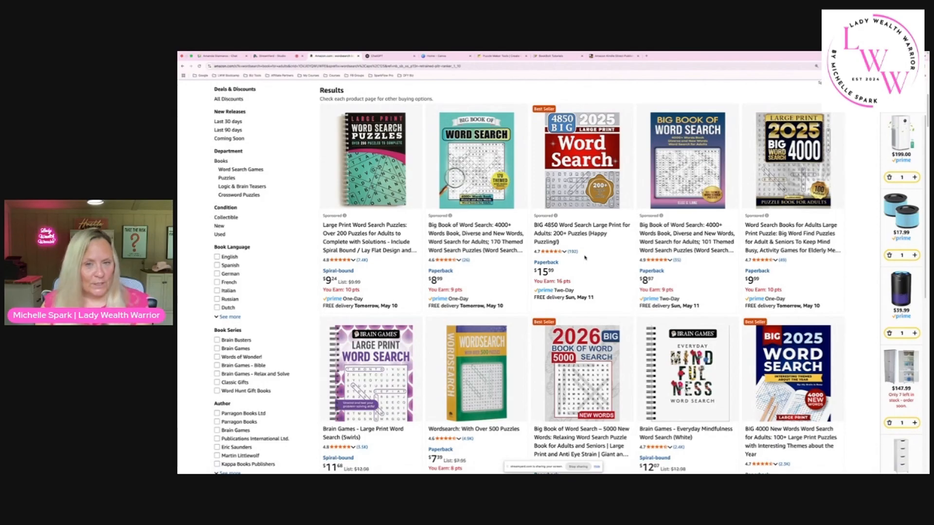
pyautogui.scroll(-3, 575, 258)
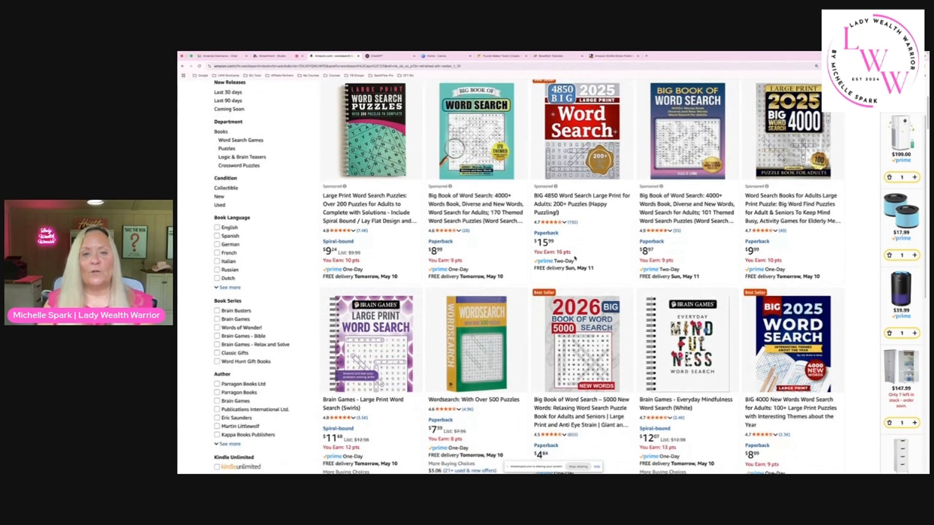
pyautogui.scroll(-3, 575, 258)
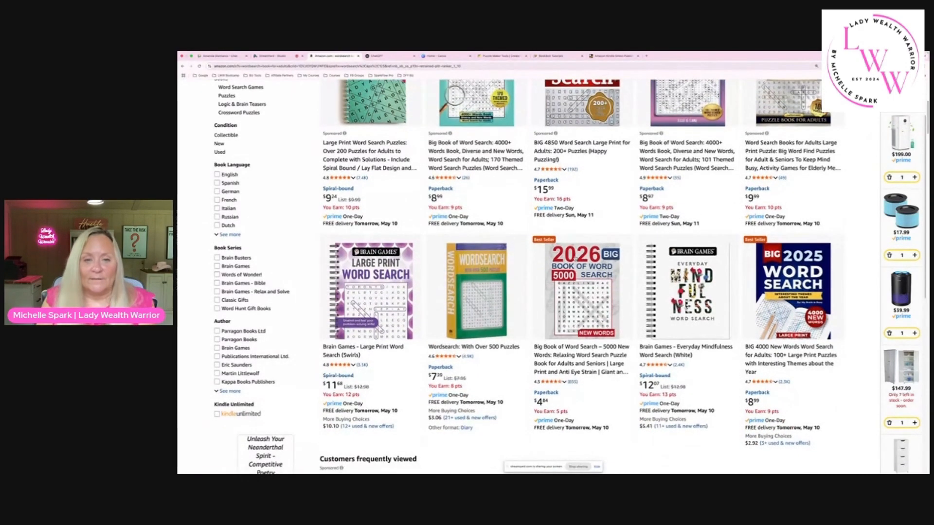
pyautogui.scroll(-2, 336, 292)
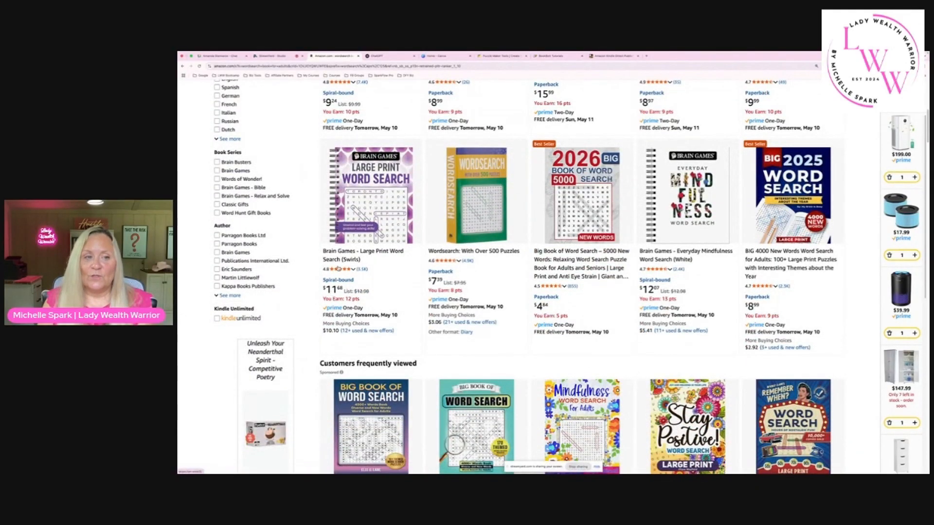
pyautogui.moveTo(343, 269)
pyautogui.click(394, 281)
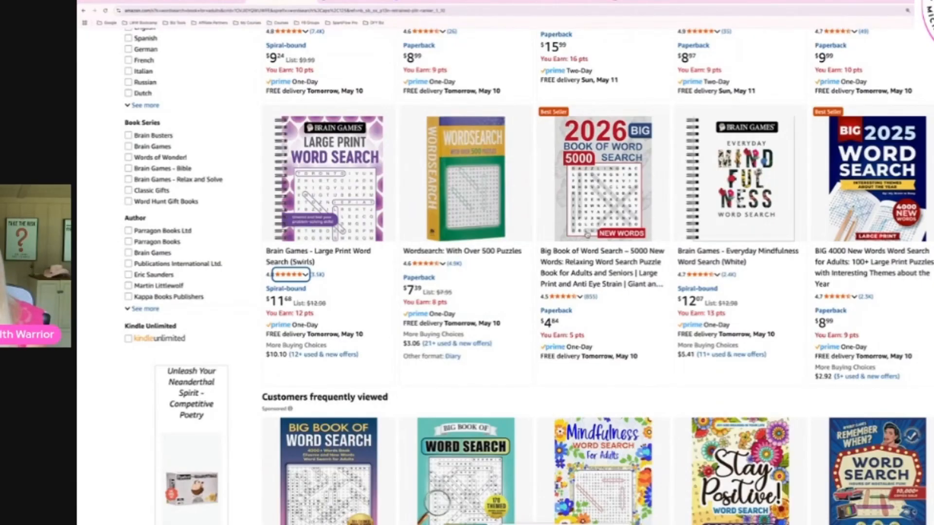
# Review the rating of the 2026 Big Book of Word Search and examine the titles under Customers frequently viewed.
pyautogui.moveTo(559, 296)
pyautogui.scroll(-3, 571, 260)
pyautogui.scroll(-2, 572, 260)
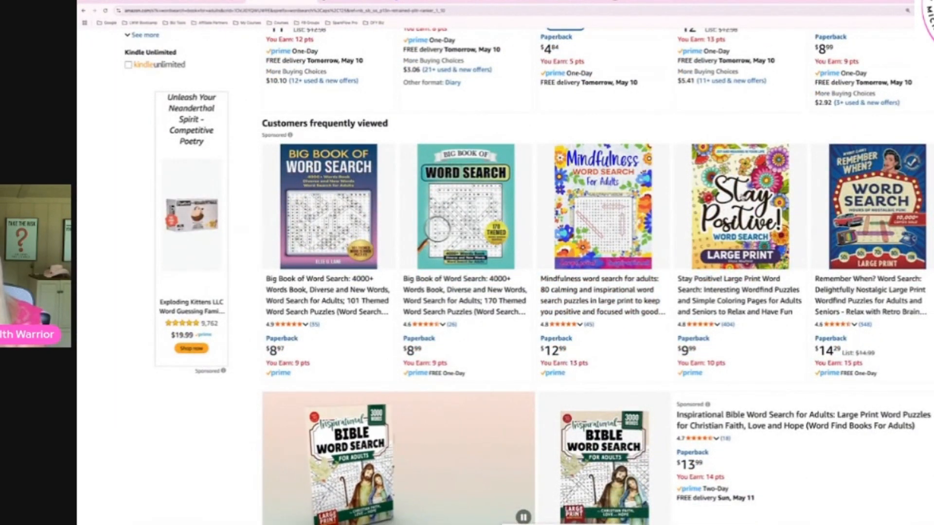
pyautogui.scroll(-1, 467, 275)
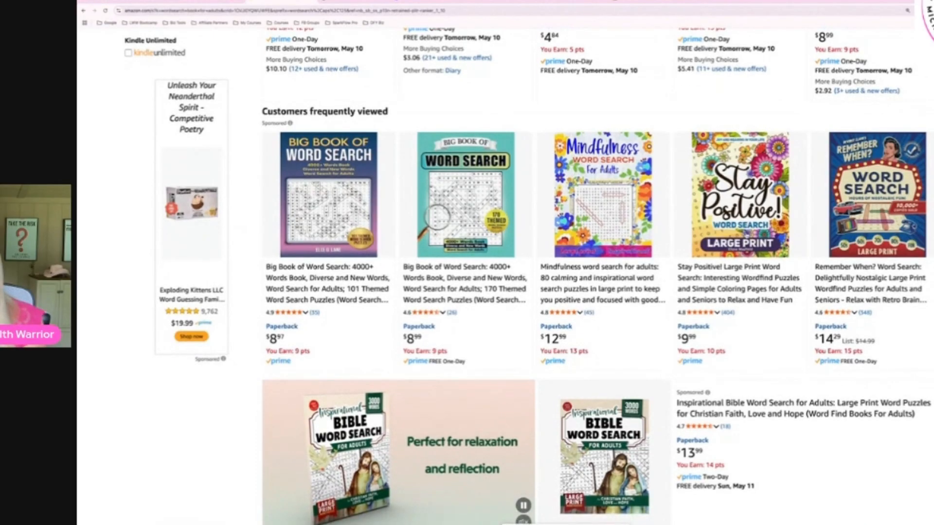
pyautogui.scroll(-1, 529, 275)
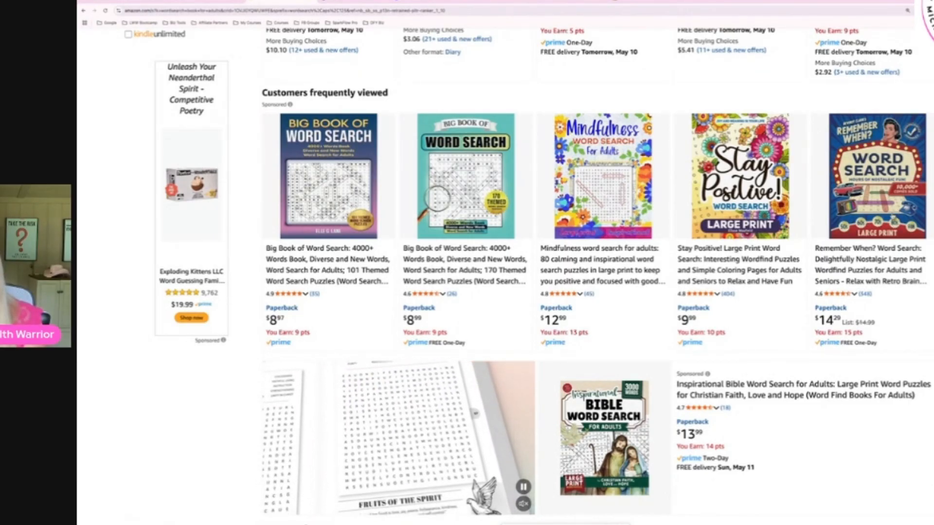
pyautogui.scroll(-2, 892, 216)
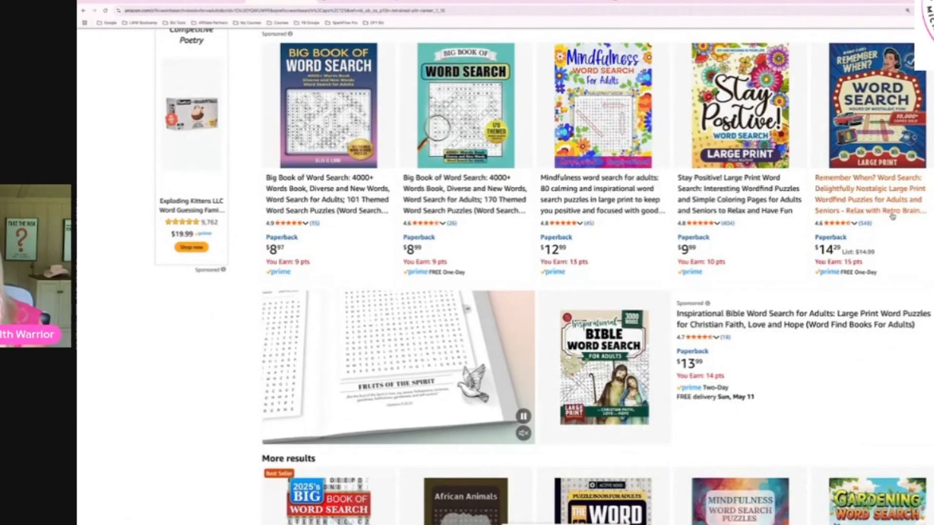
pyautogui.scroll(1, 893, 216)
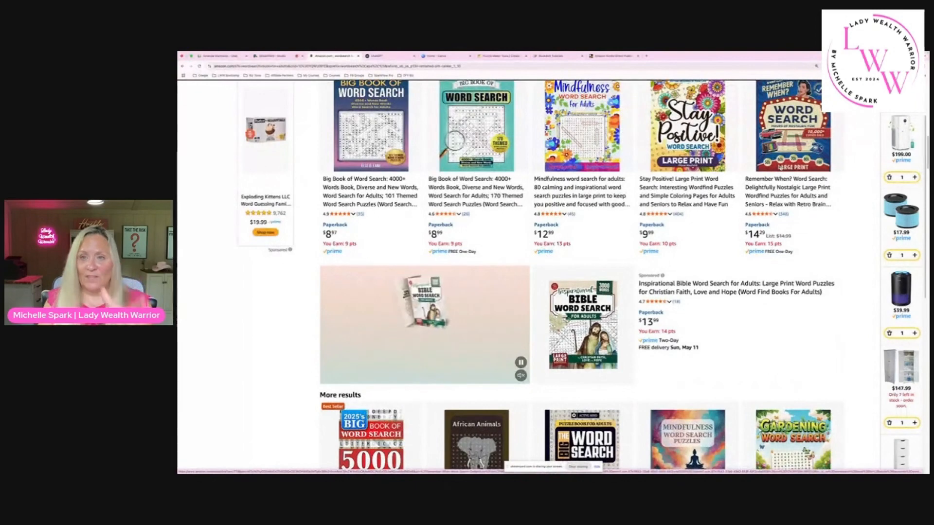
# Examine the niche themes under More results, such as African animals, mindfulness, gardening and Bible, and check the Naughty Word Search rating.
pyautogui.scroll(-3, 486, 248)
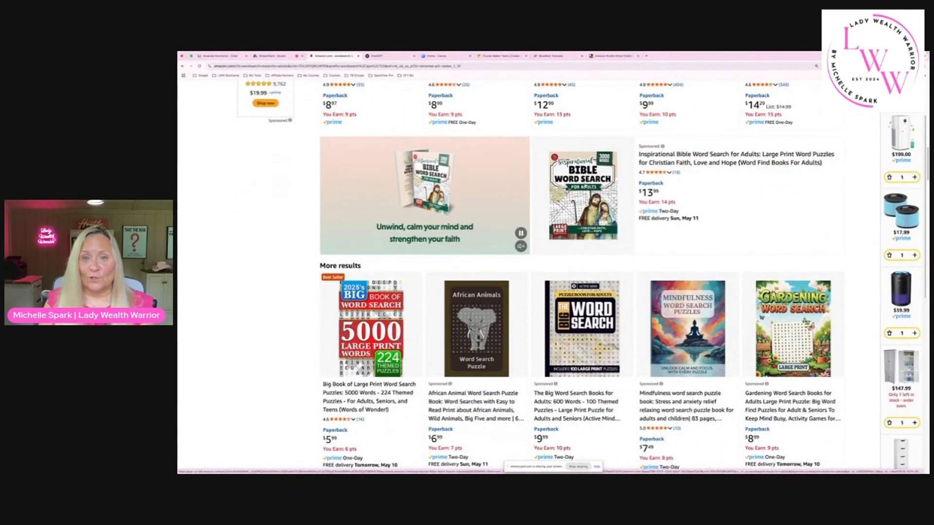
pyautogui.scroll(-2, 584, 188)
pyautogui.scroll(-1, 585, 189)
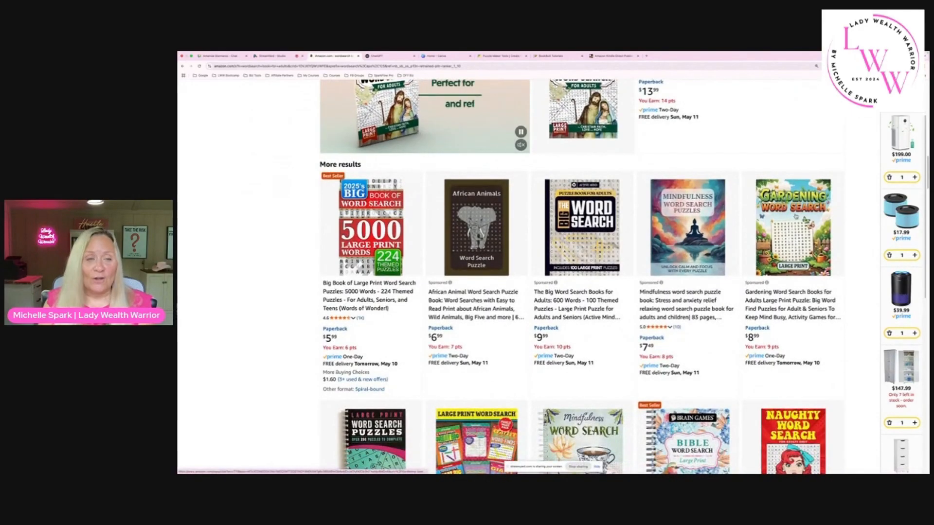
pyautogui.scroll(-1, 504, 196)
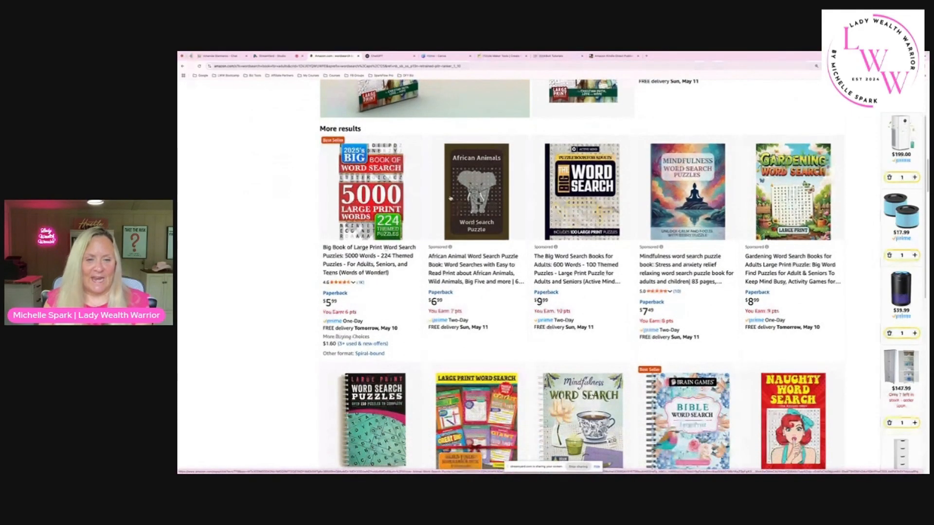
pyautogui.scroll(-1, 503, 195)
pyautogui.scroll(3, 450, 198)
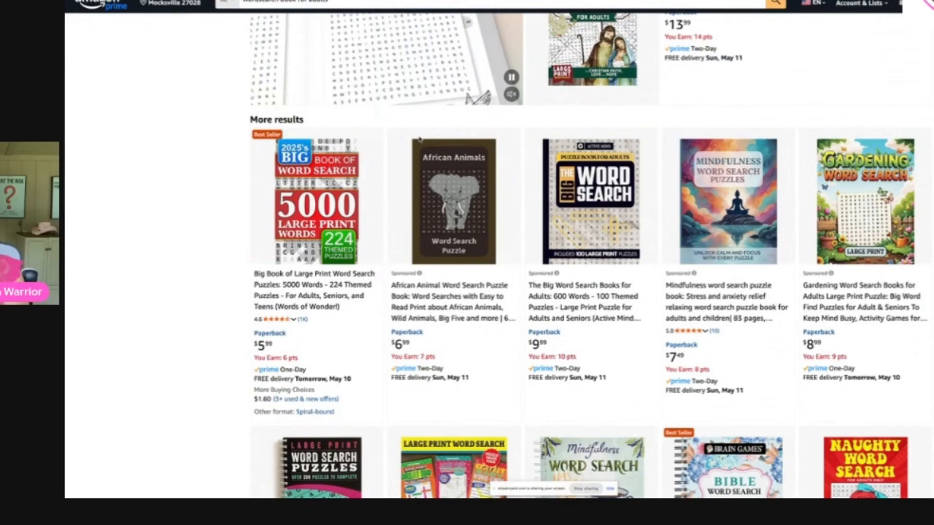
pyautogui.scroll(-5, 420, 140)
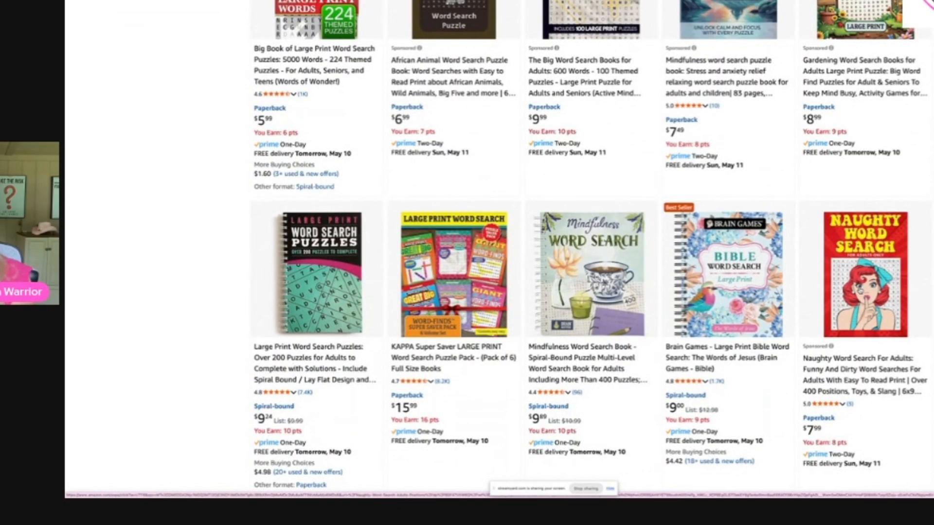
pyautogui.scroll(-2, 860, 291)
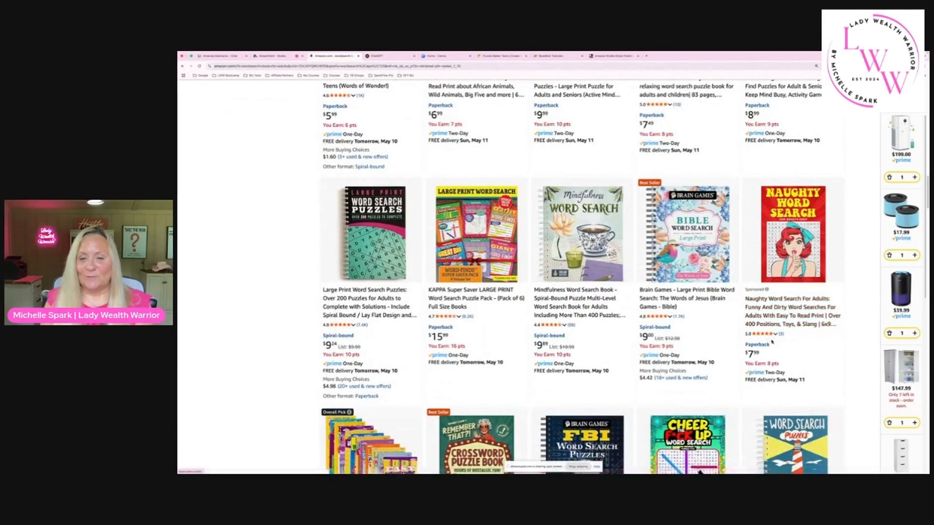
pyautogui.click(769, 334)
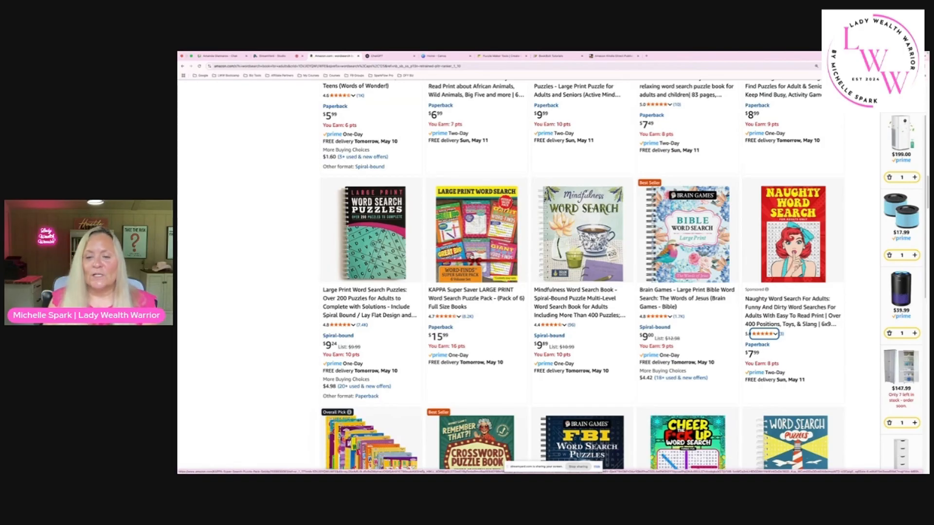
# Compare the themes, formats and prices of the remaining word search listings with the Customers frequently viewed titles.
pyautogui.scroll(-5, 471, 257)
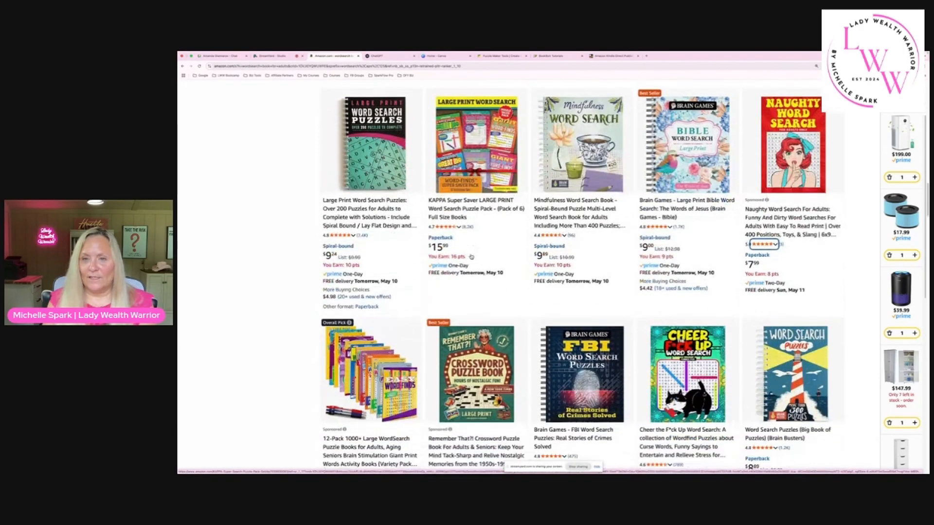
pyautogui.scroll(-2, 471, 257)
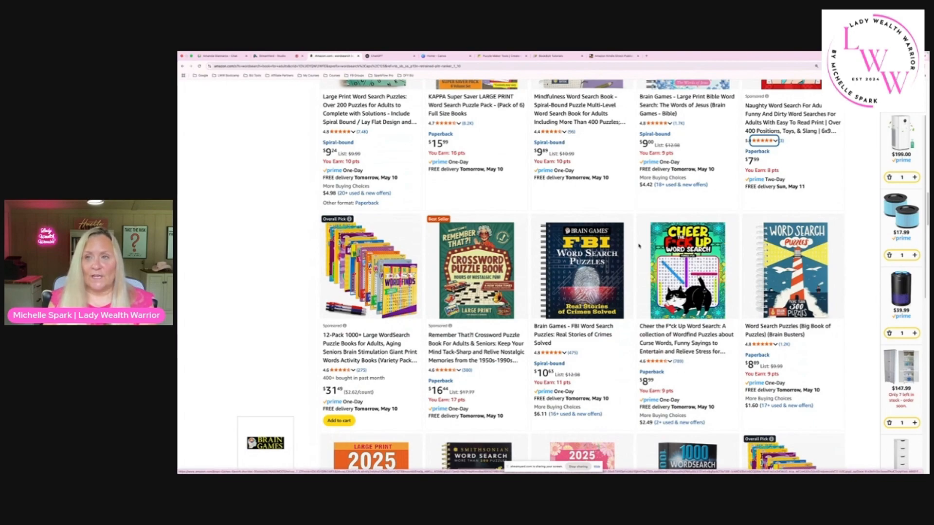
pyautogui.scroll(10, 737, 226)
pyautogui.scroll(8, 737, 226)
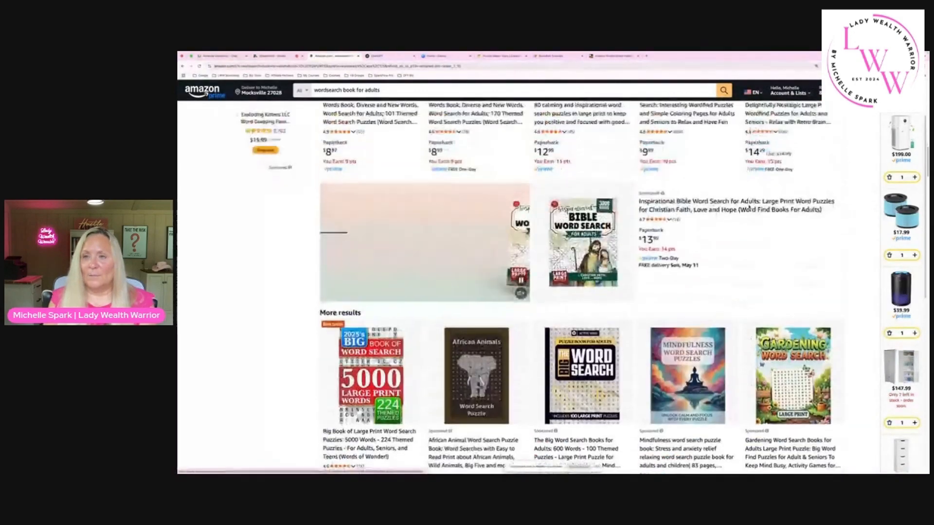
pyautogui.scroll(-2, 737, 226)
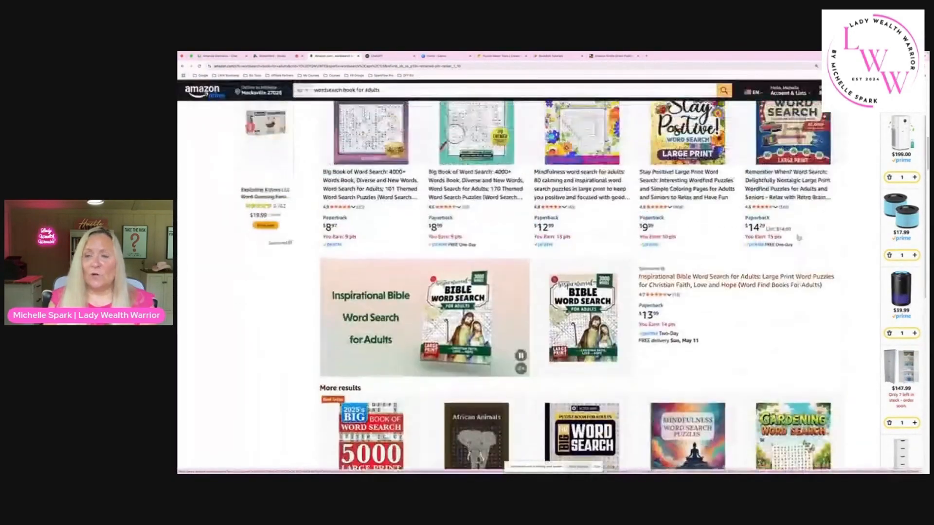
pyautogui.scroll(3, 737, 226)
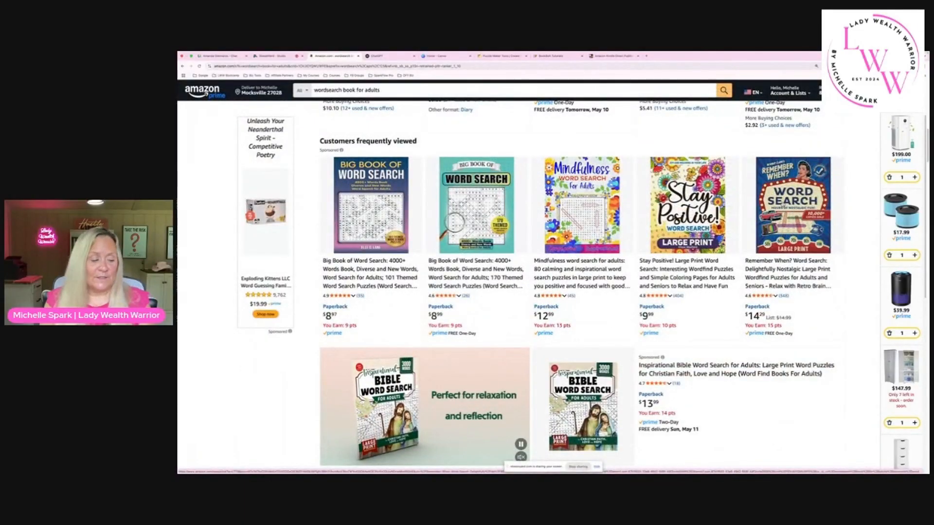
pyautogui.scroll(-15, 584, 277)
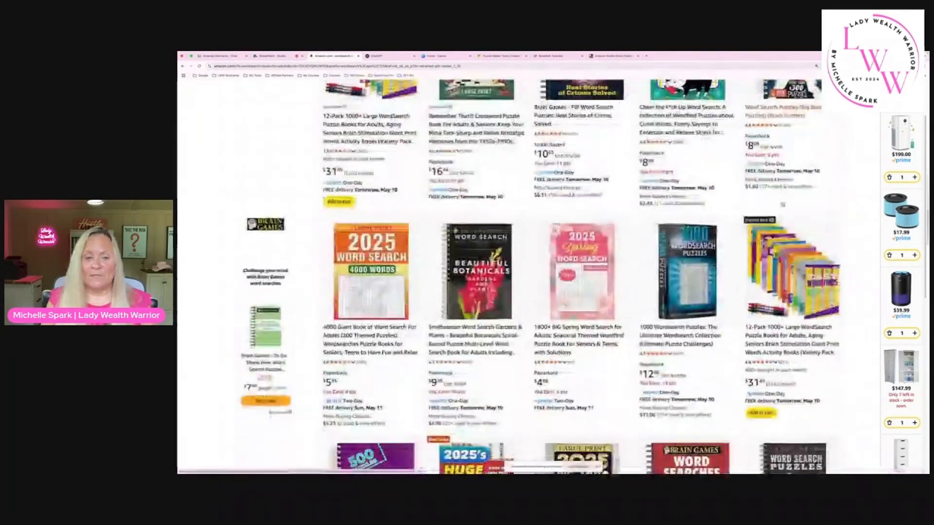
pyautogui.scroll(-5, 584, 277)
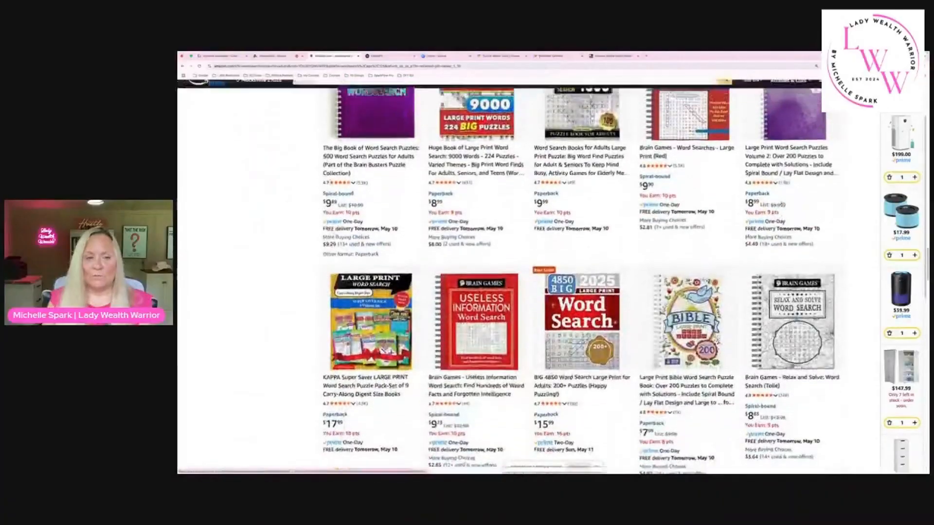
pyautogui.scroll(5, 584, 277)
pyautogui.scroll(5, 471, 203)
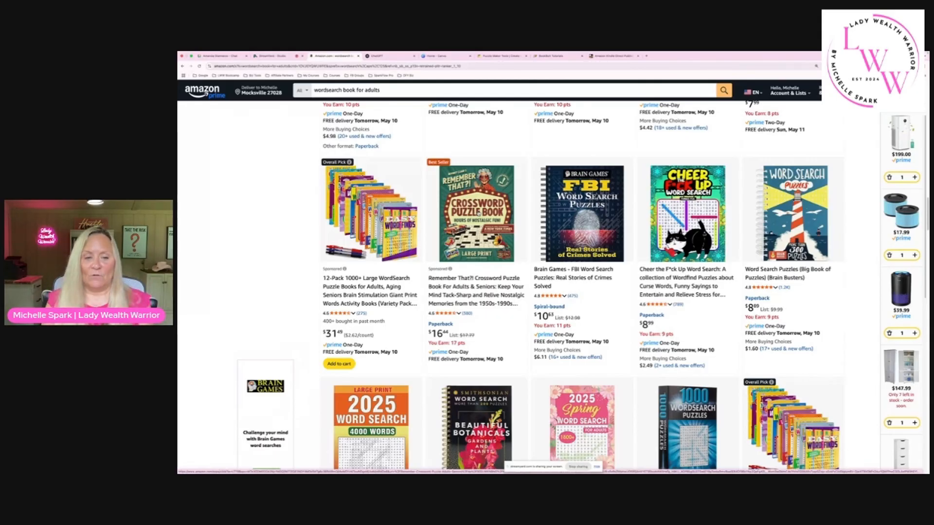
pyautogui.scroll(2, 510, 286)
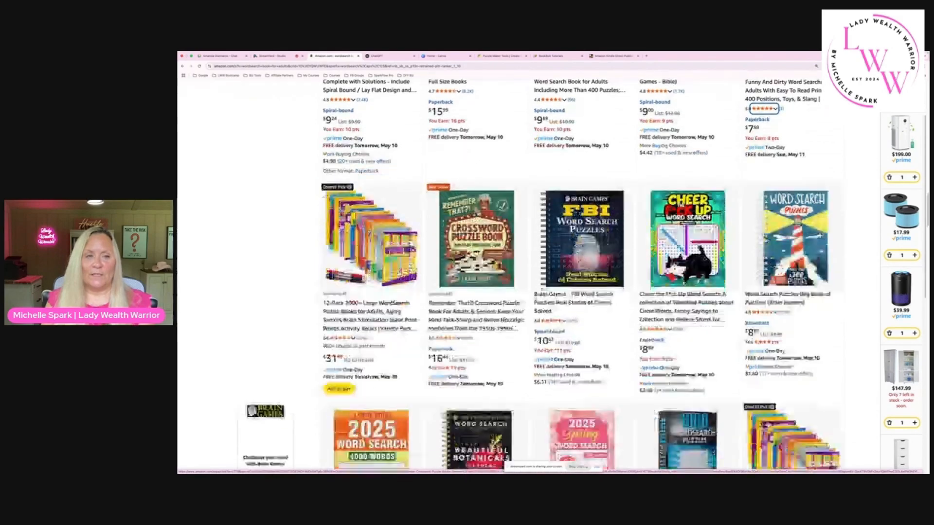
pyautogui.scroll(-5, 510, 276)
pyautogui.scroll(10, 510, 276)
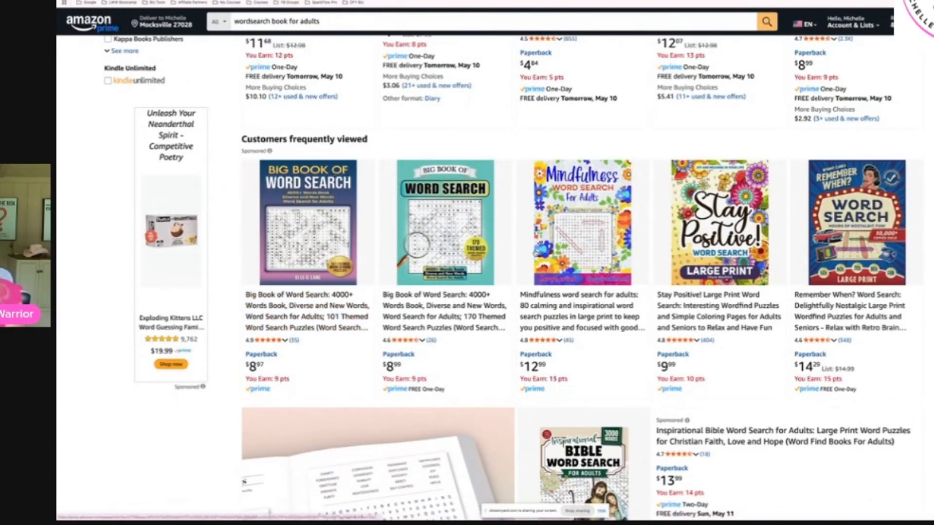
pyautogui.scroll(-1, 489, 292)
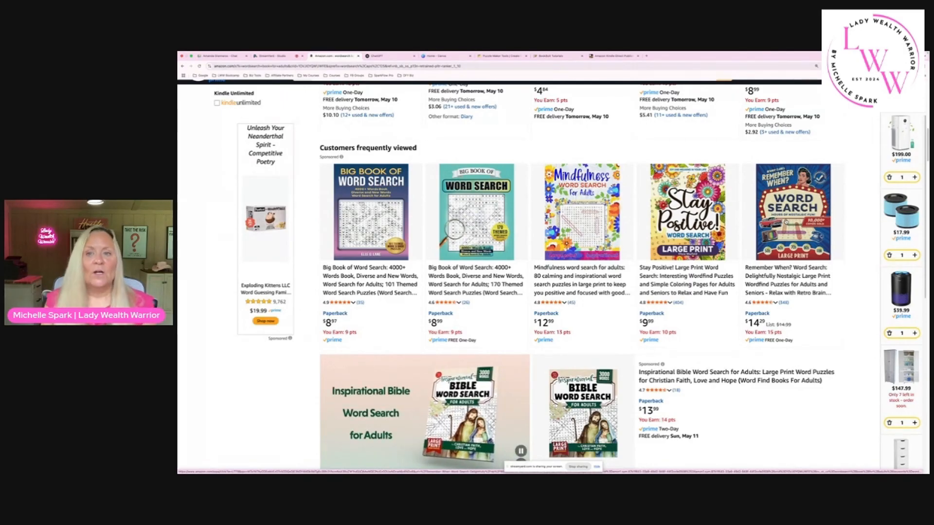
# Switch to ChatGPT and start a new prompt with "I want to create a series of puzzle books".
pyautogui.click(379, 56)
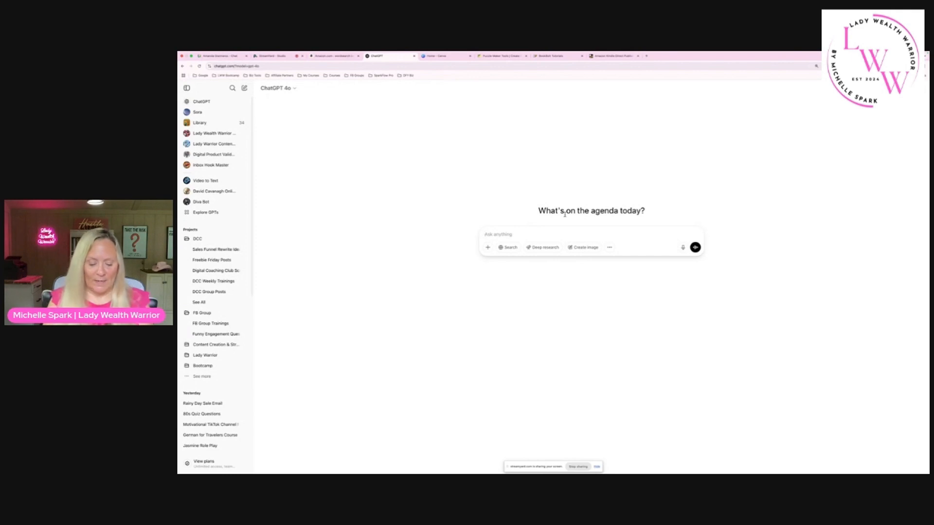
pyautogui.write('I want to c')
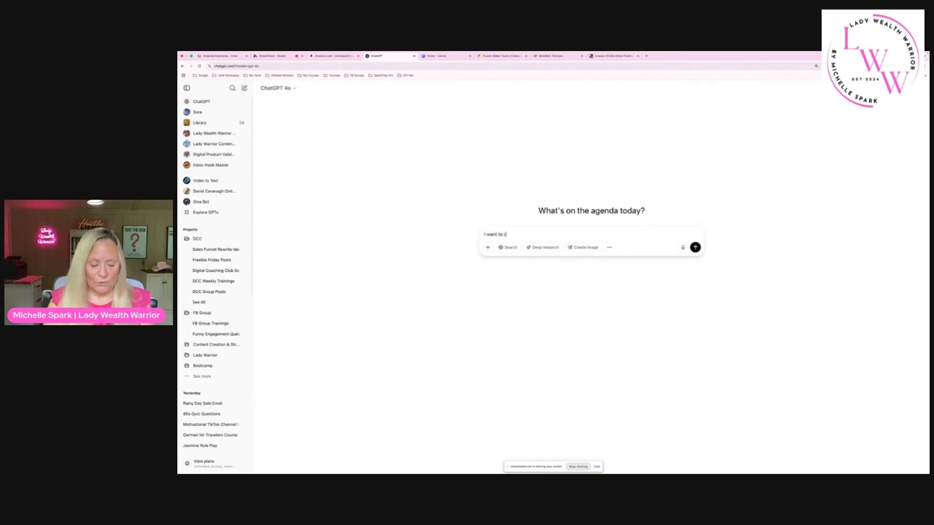
pyautogui.write('reate a serie')
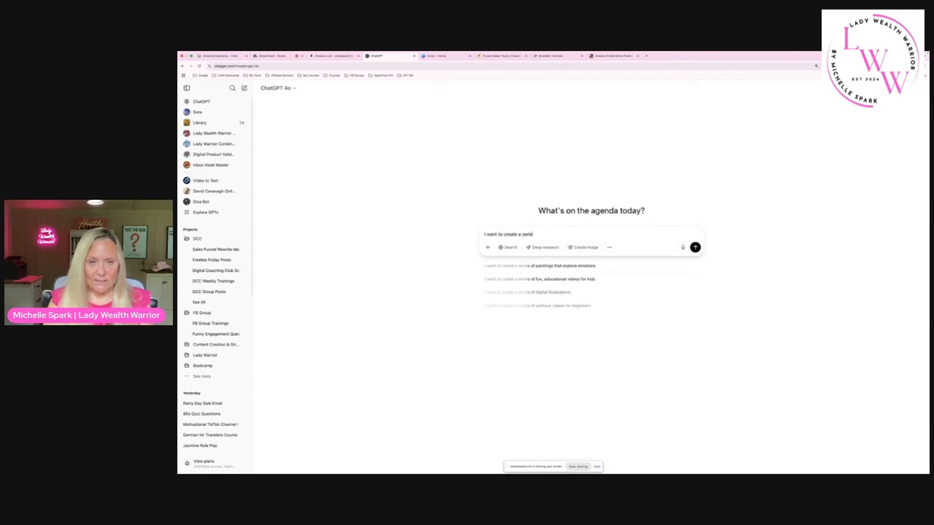
pyautogui.write('s of puzzle books ')
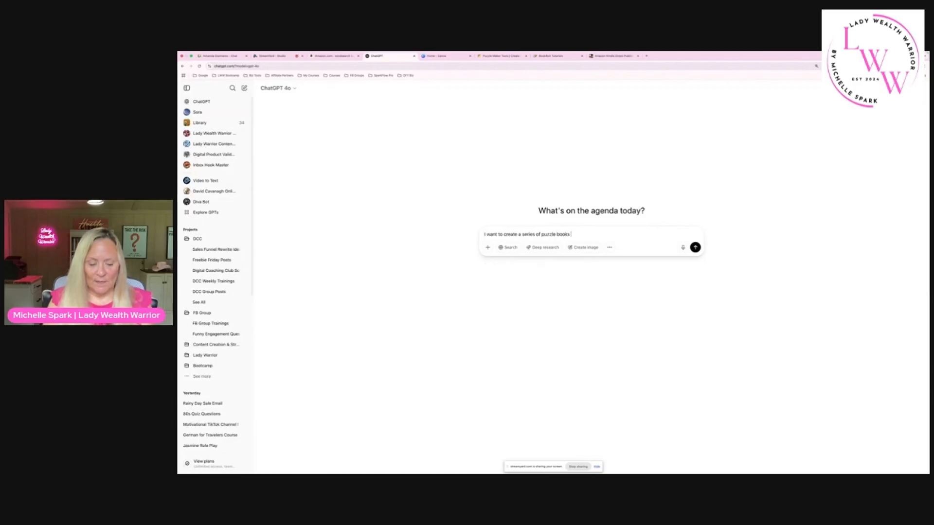
pyautogui.write("in the 80's them")
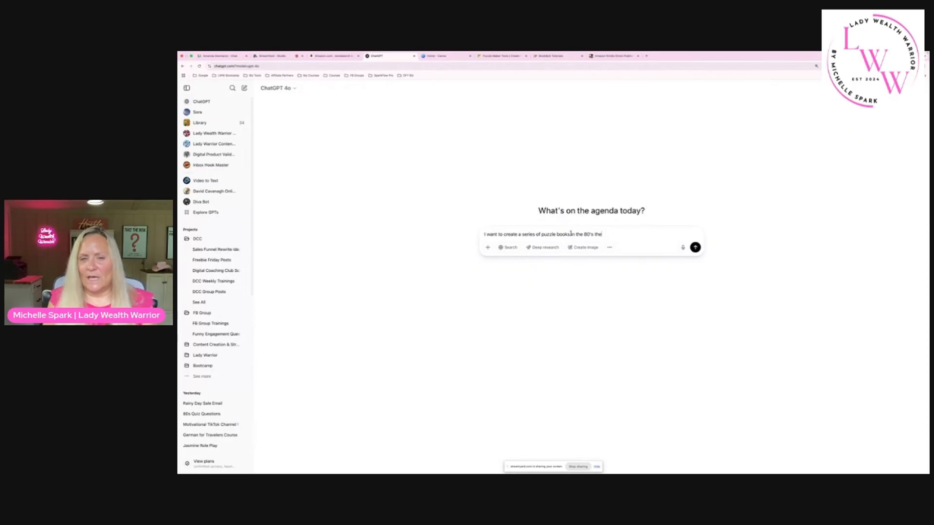
pyautogui.moveTo(571, 234); pyautogui.dragTo(605, 235)
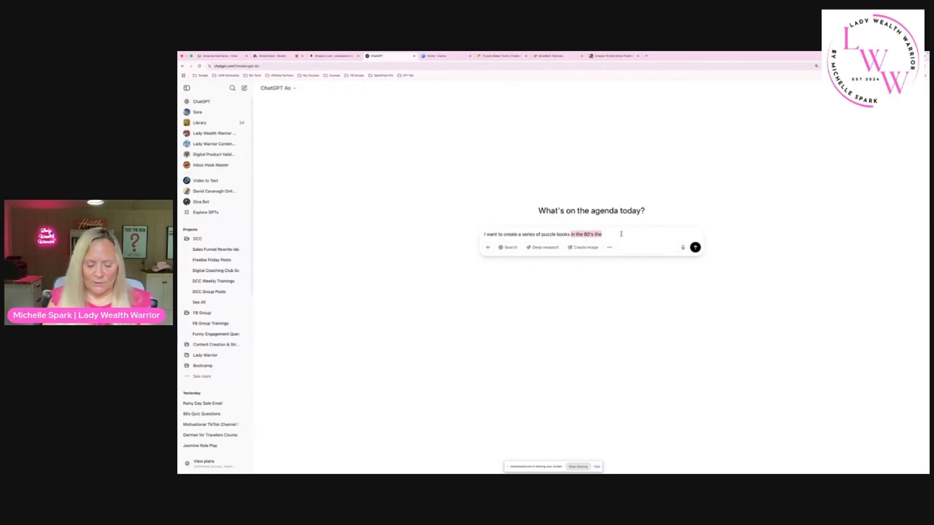
pyautogui.press('BackSpace')
# Continue the prompt with "to list on Amazon KDP. Can you help me with".
pyautogui.write('to')
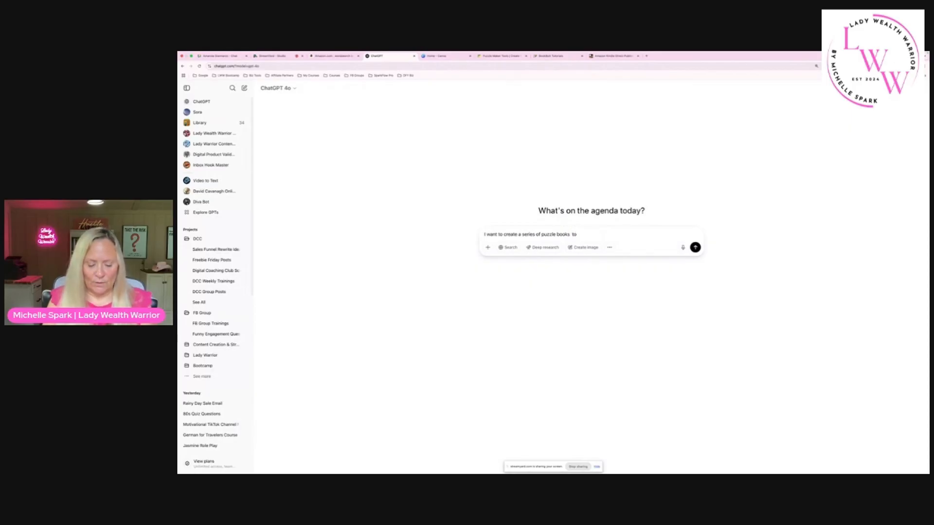
pyautogui.write(' list on Amazon KDP.')
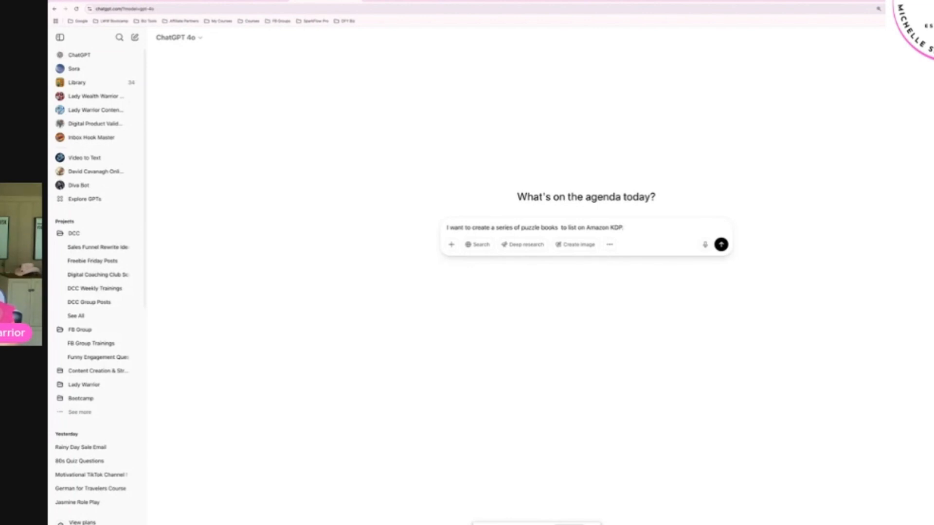
pyautogui.write('.  Can you help me with')
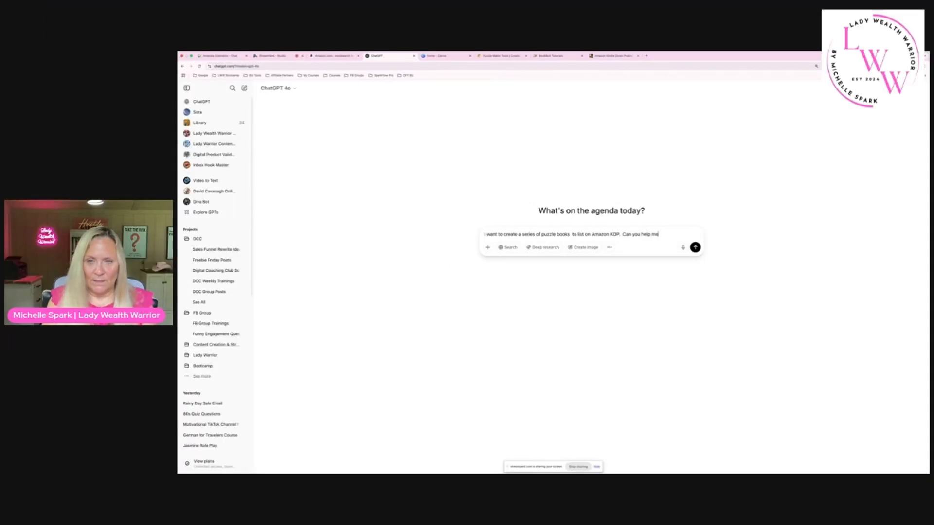
# Complete the prompt with "adult themes that are viral and trending right now on Amazon? Give me 10 choices?" and send it.
pyautogui.write(' adult themes')
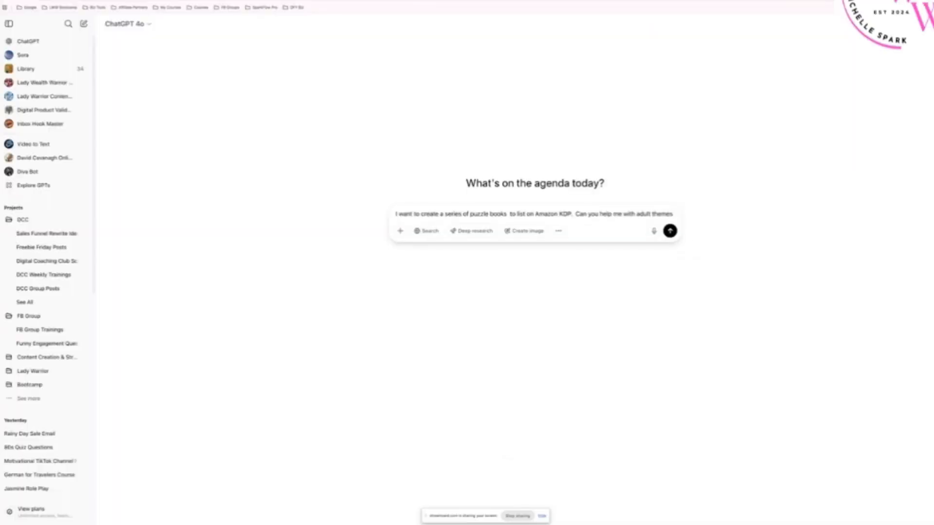
pyautogui.write(' that are')
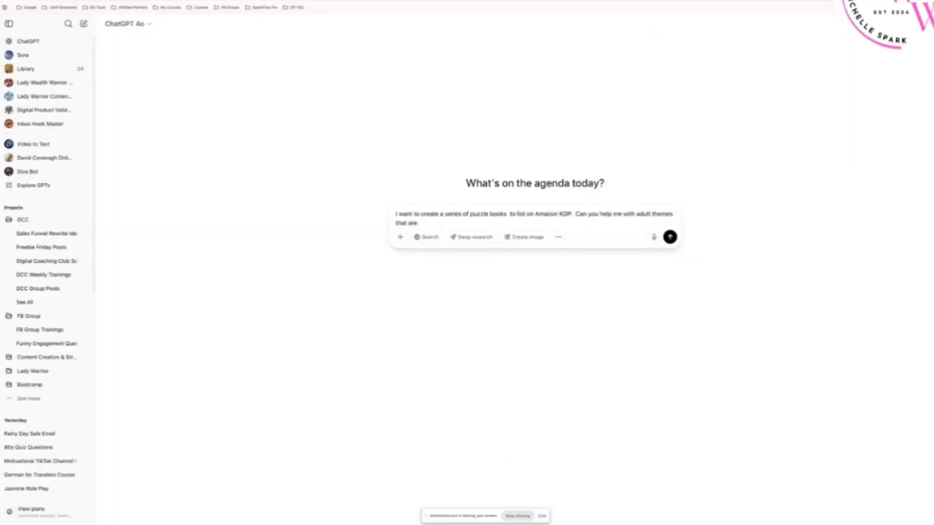
pyautogui.write(' viral and tre')
pyautogui.write('nding right now on')
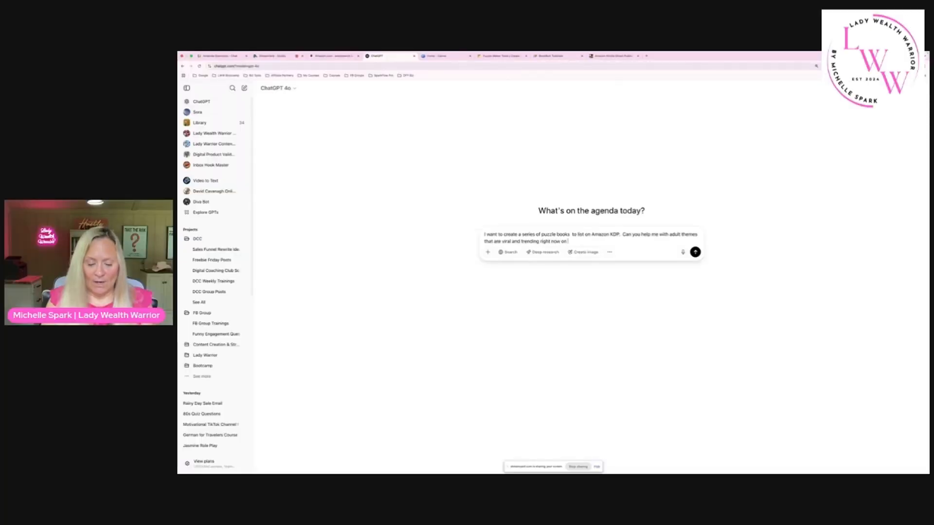
pyautogui.write(' Amazon')
pyautogui.write('?')
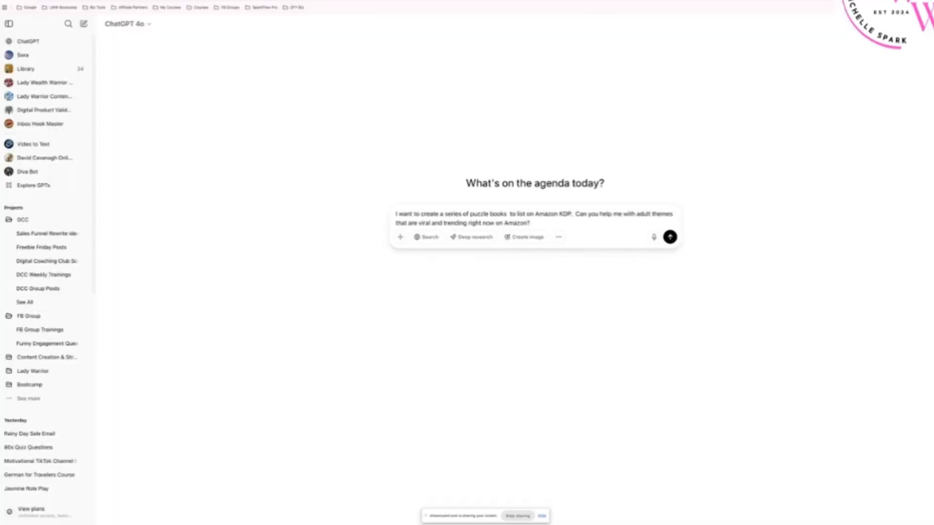
pyautogui.write('  Give me 10 choices!')
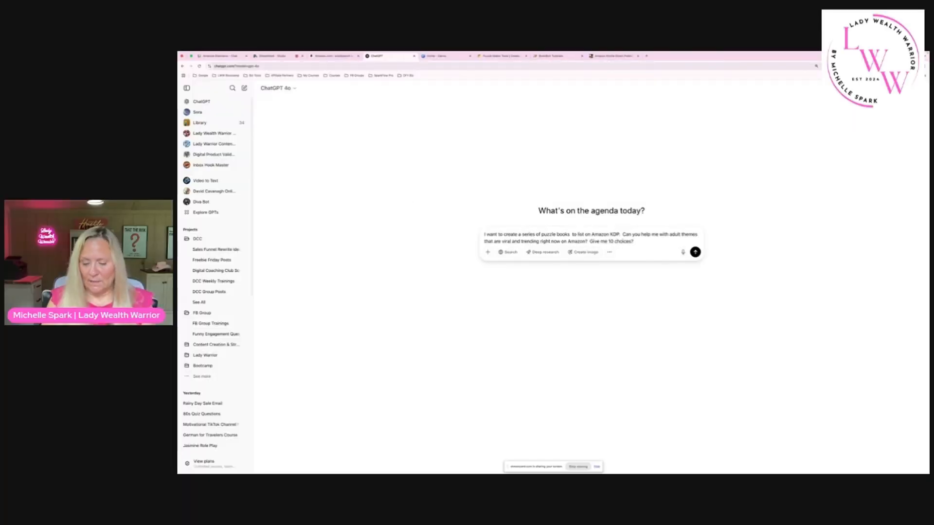
pyautogui.press('Return')
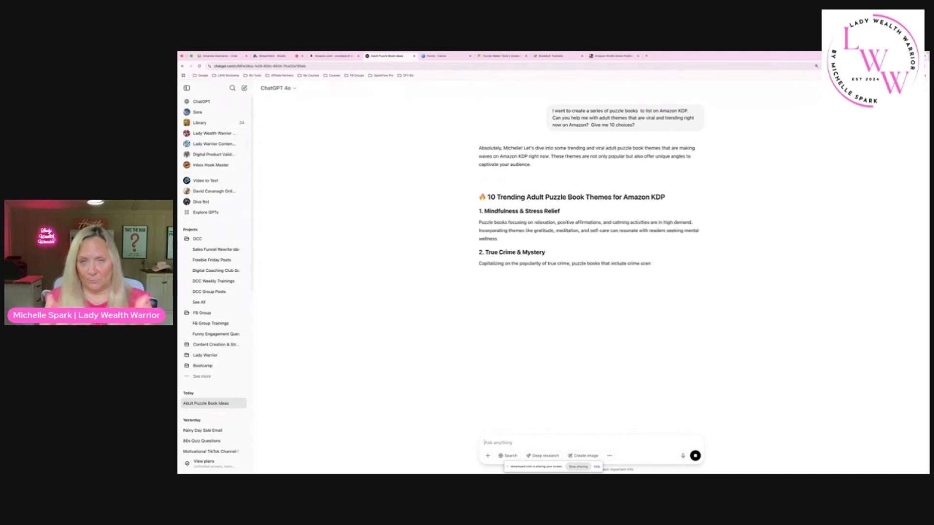
# Review the ten suggested adult puzzle book themes, from Mindfulness & Stress Relief through Seasonal & Holiday Themes.
pyautogui.moveTo(484, 211); pyautogui.dragTo(560, 211)
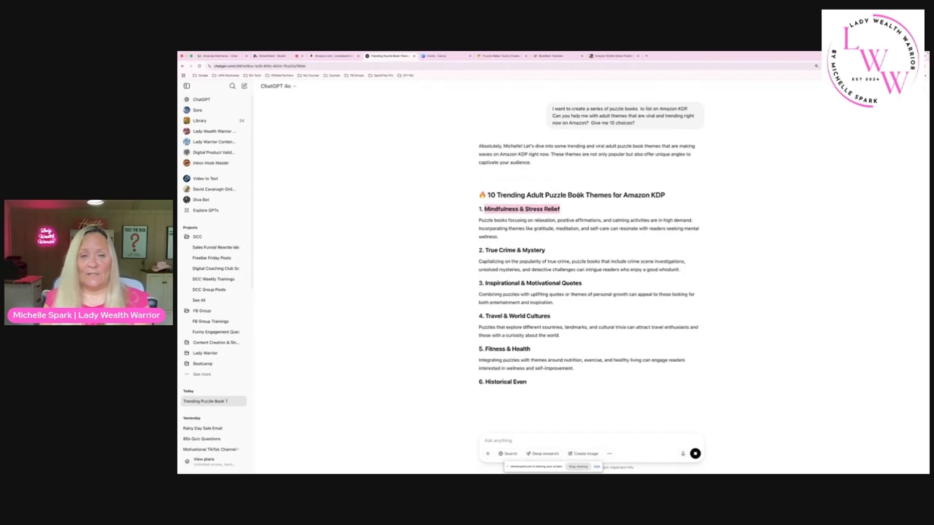
pyautogui.moveTo(488, 252); pyautogui.dragTo(570, 250)
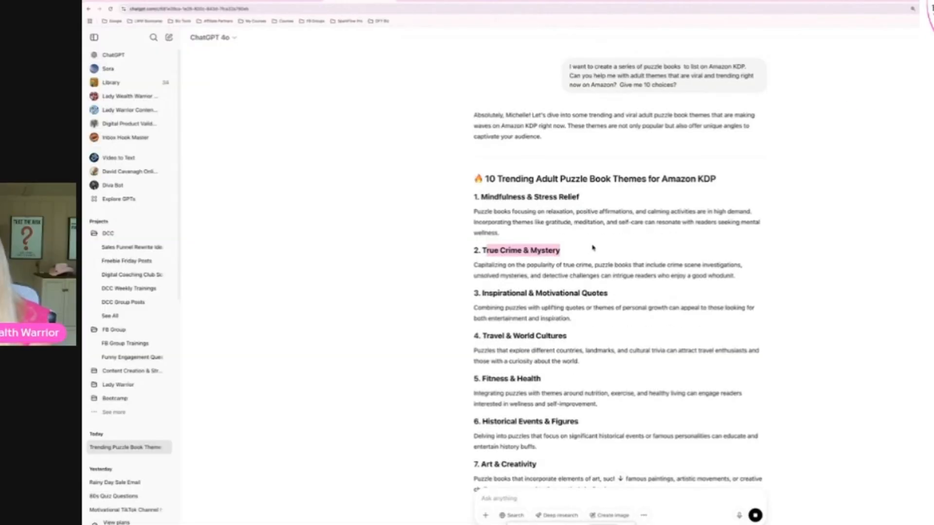
pyautogui.scroll(-2, 587, 249)
pyautogui.scroll(-1, 586, 249)
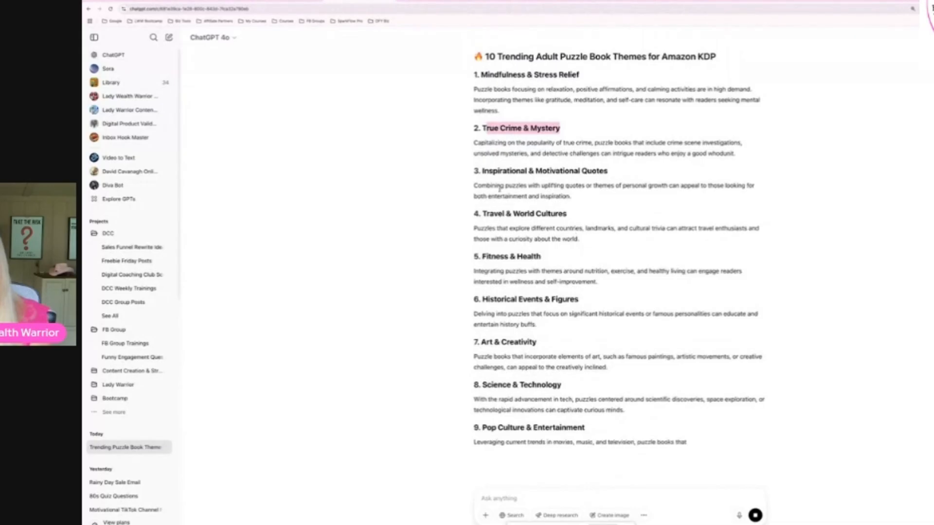
pyautogui.moveTo(482, 171); pyautogui.dragTo(622, 174)
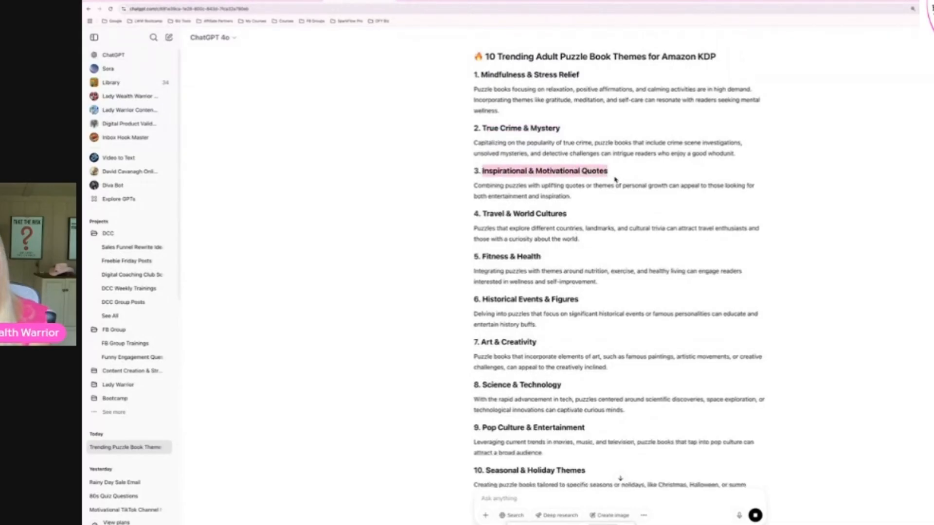
pyautogui.click(483, 213)
pyautogui.moveTo(483, 213); pyautogui.dragTo(605, 219)
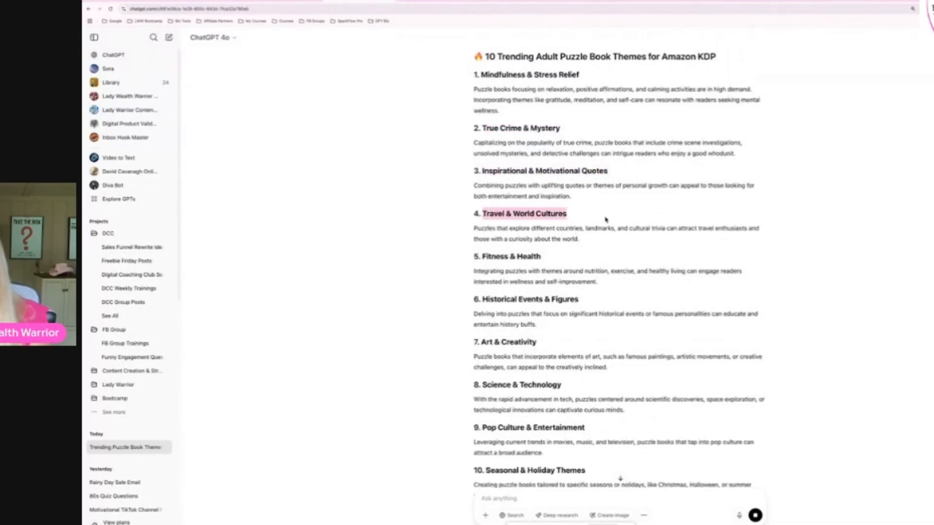
pyautogui.scroll(-2, 605, 219)
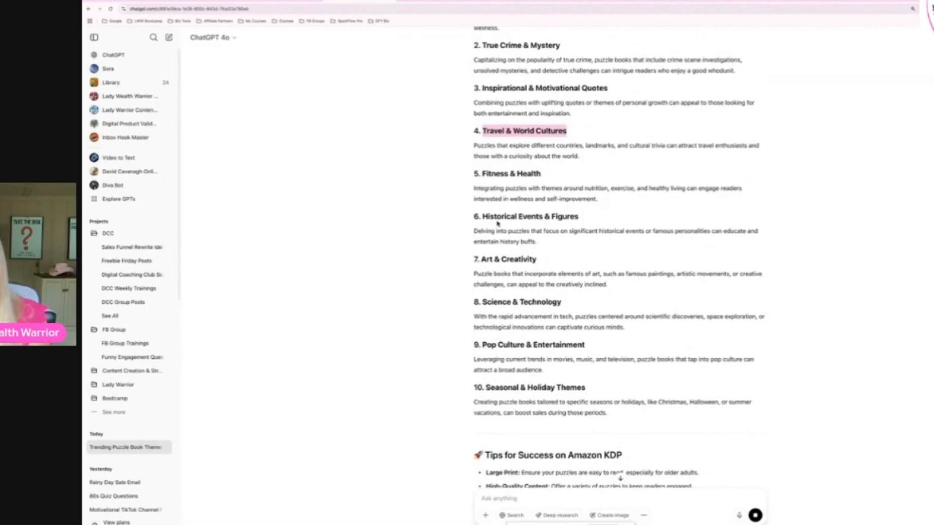
pyautogui.scroll(-3, 507, 260)
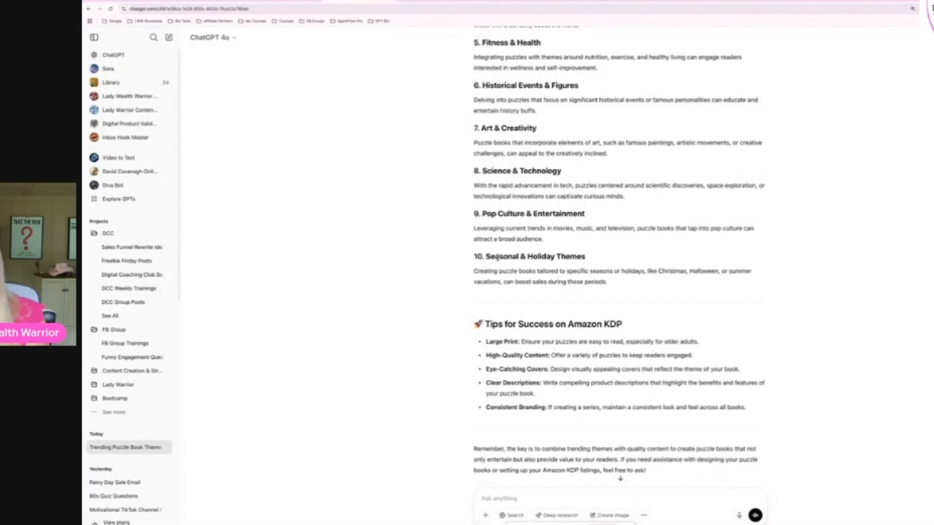
pyautogui.moveTo(485, 256); pyautogui.dragTo(589, 260)
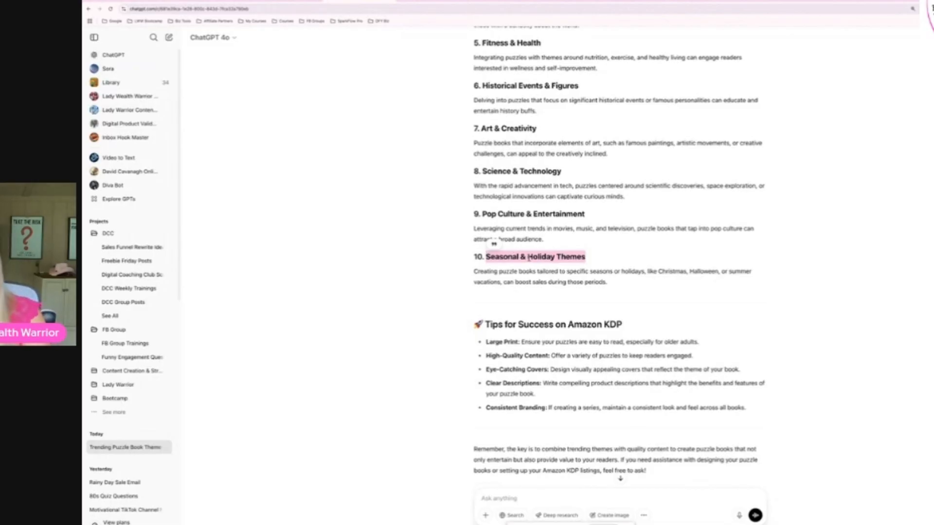
# Read the Tips for Success on Amazon KDP, from Large Print down to Consistent Branding.
pyautogui.scroll(-2, 529, 258)
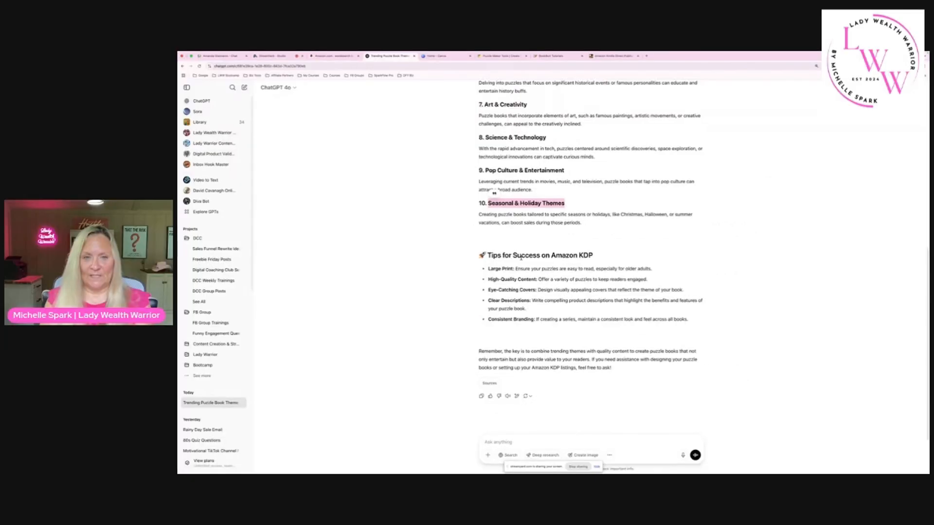
pyautogui.click(489, 255)
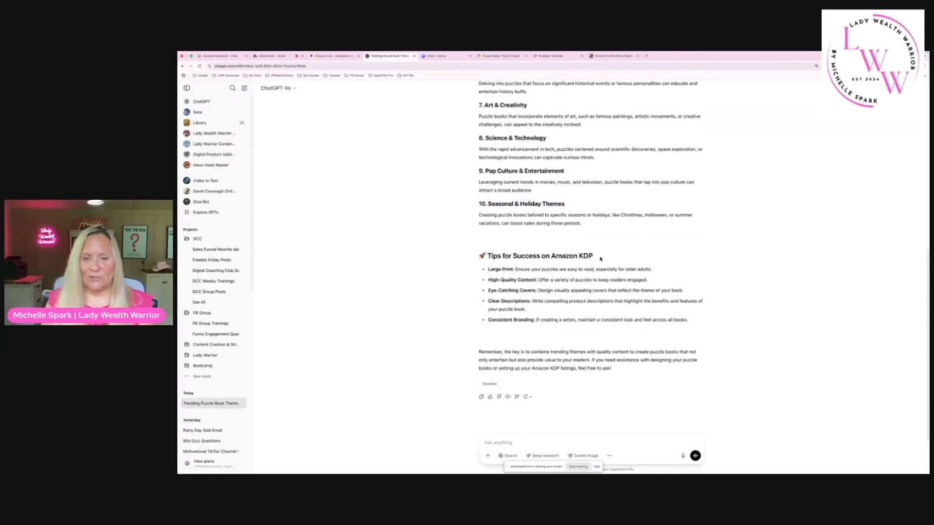
pyautogui.moveTo(552, 256); pyautogui.dragTo(612, 260)
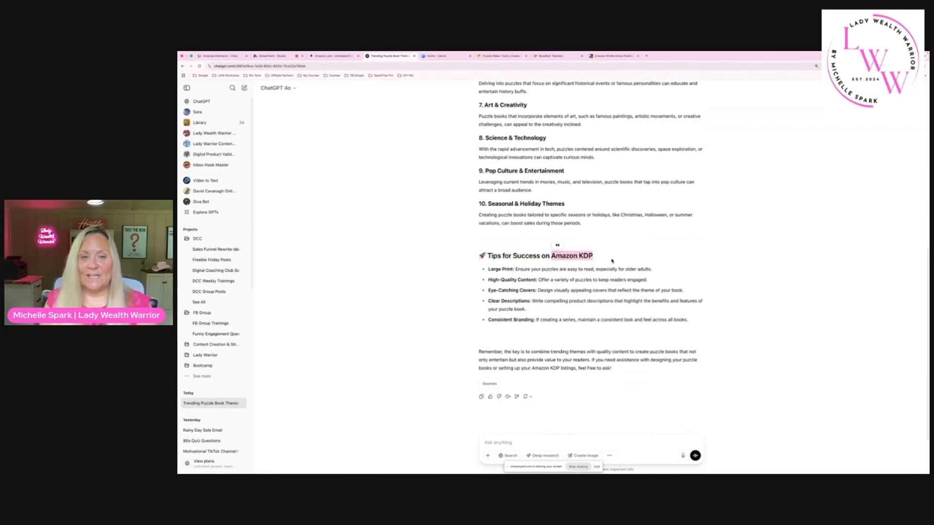
pyautogui.click(488, 269)
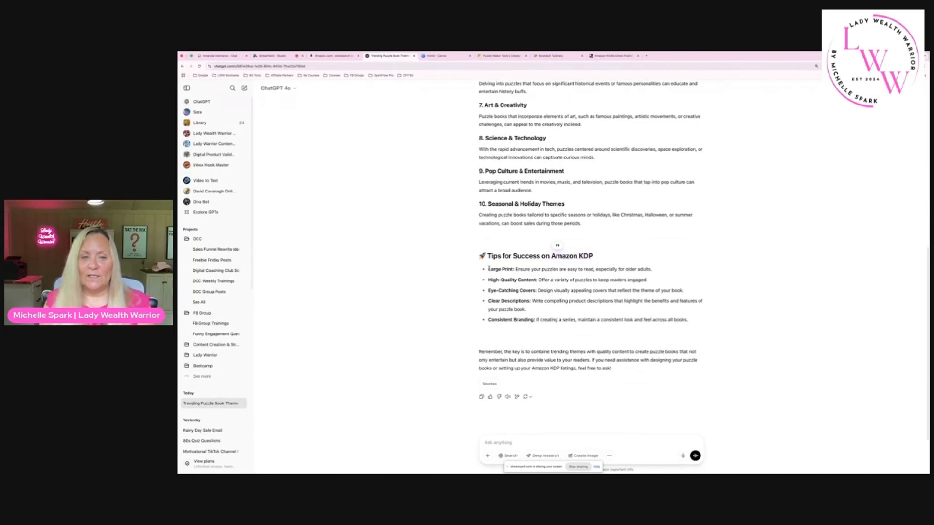
pyautogui.moveTo(488, 269); pyautogui.dragTo(533, 320)
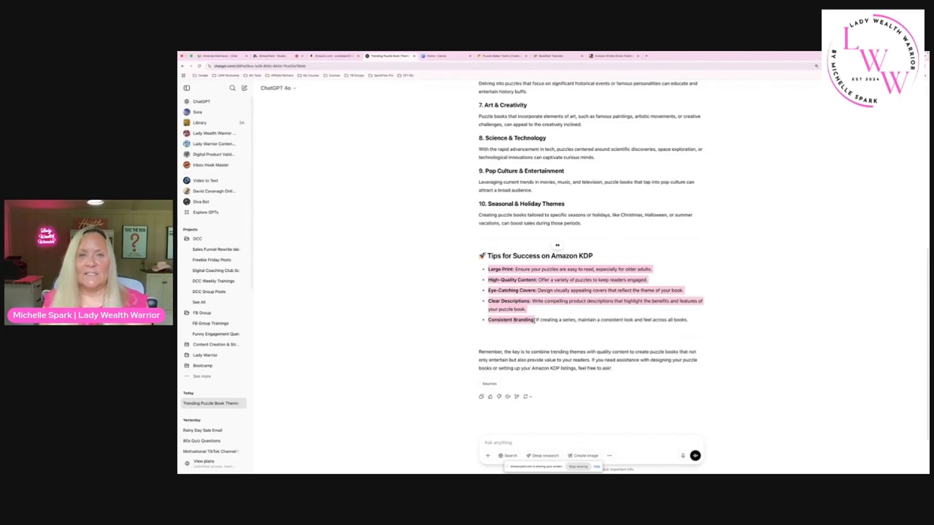
# Switch to the Amazon results and check the word search covers, including Customers frequently viewed, against the success tips.
pyautogui.click(334, 56)
pyautogui.scroll(5, 550, 267)
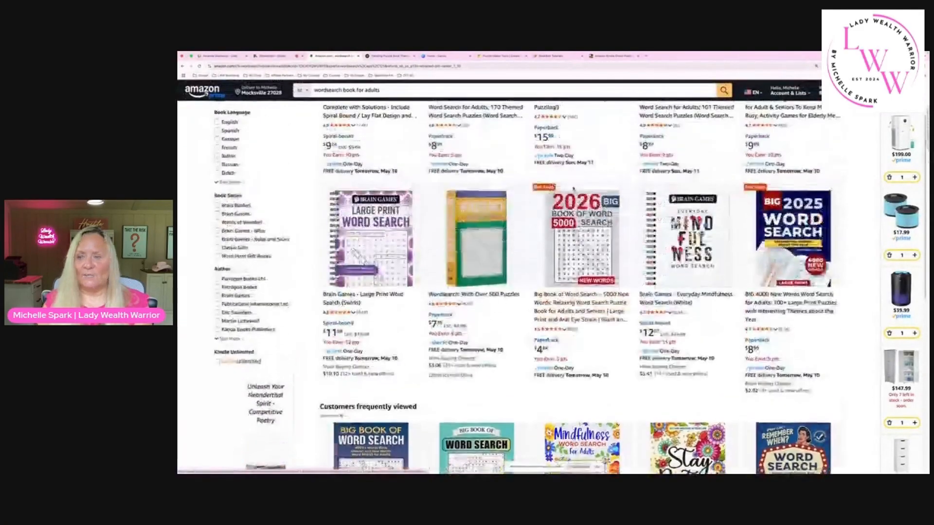
pyautogui.scroll(-4, 550, 268)
pyautogui.scroll(-1, 550, 268)
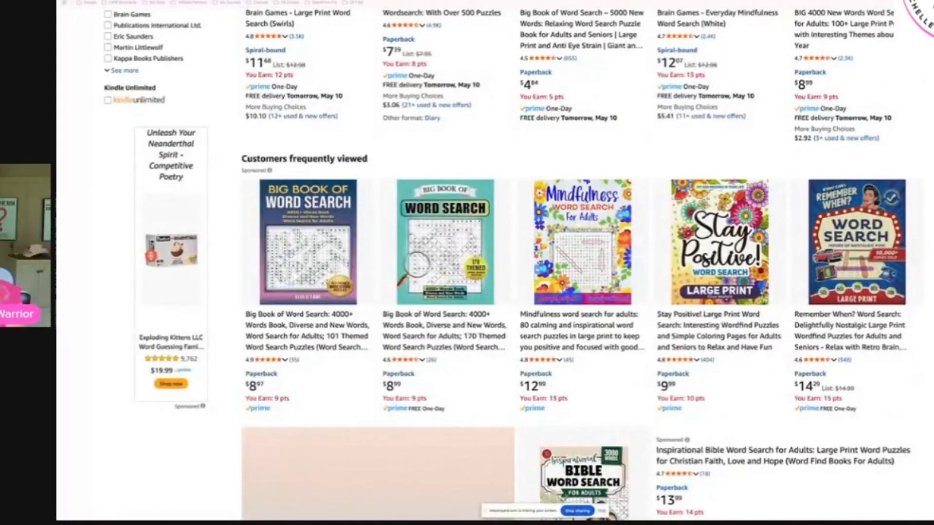
# Return to the ChatGPT answer and review its closing advice and the Mindfulness & Stress Relief theme.
pyautogui.click(340, 1)
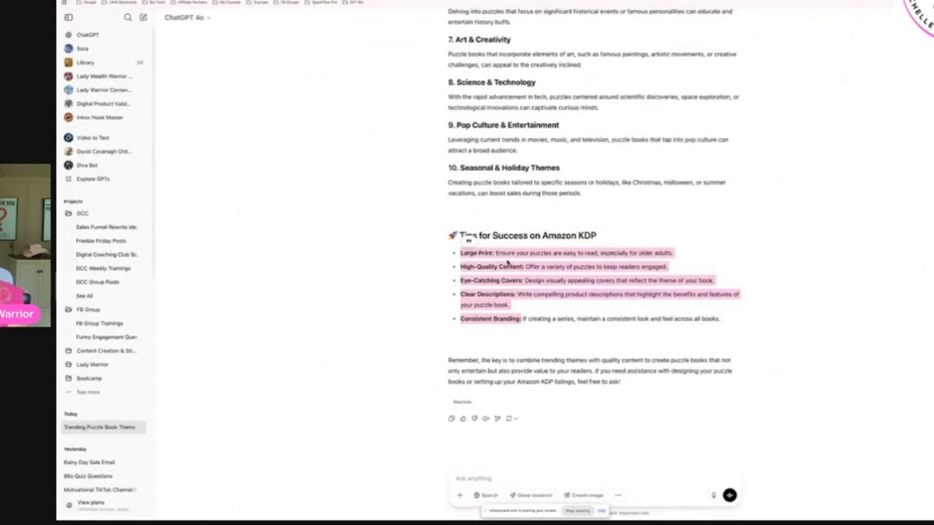
pyautogui.moveTo(542, 362); pyautogui.dragTo(700, 373)
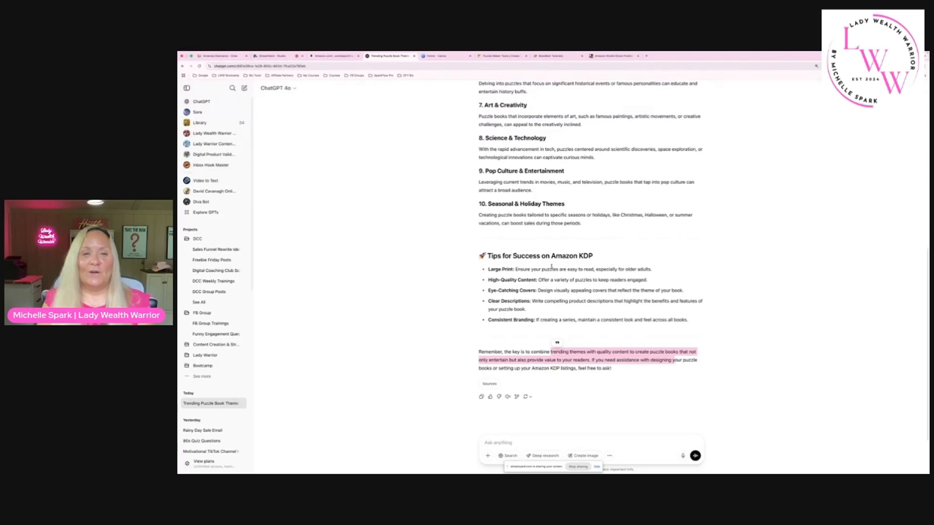
pyautogui.scroll(5, 533, 253)
pyautogui.scroll(5, 544, 269)
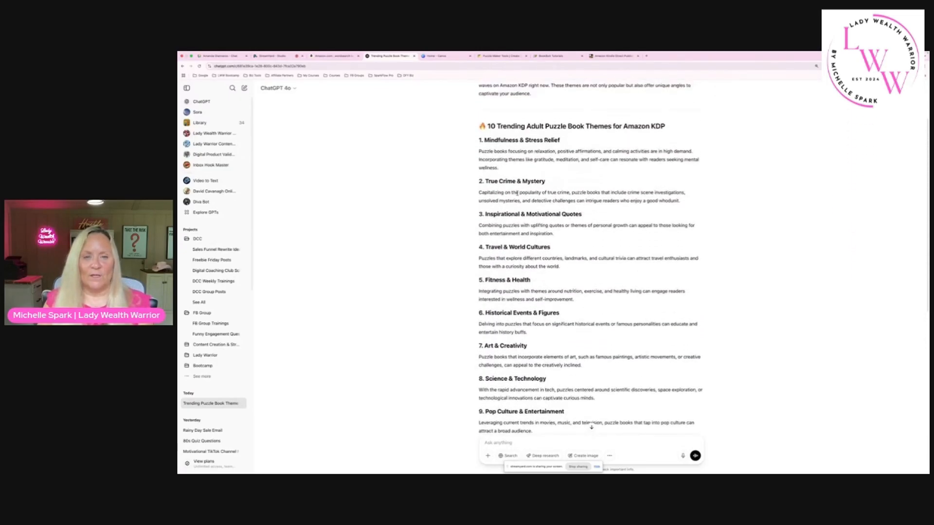
pyautogui.moveTo(485, 140); pyautogui.dragTo(561, 140)
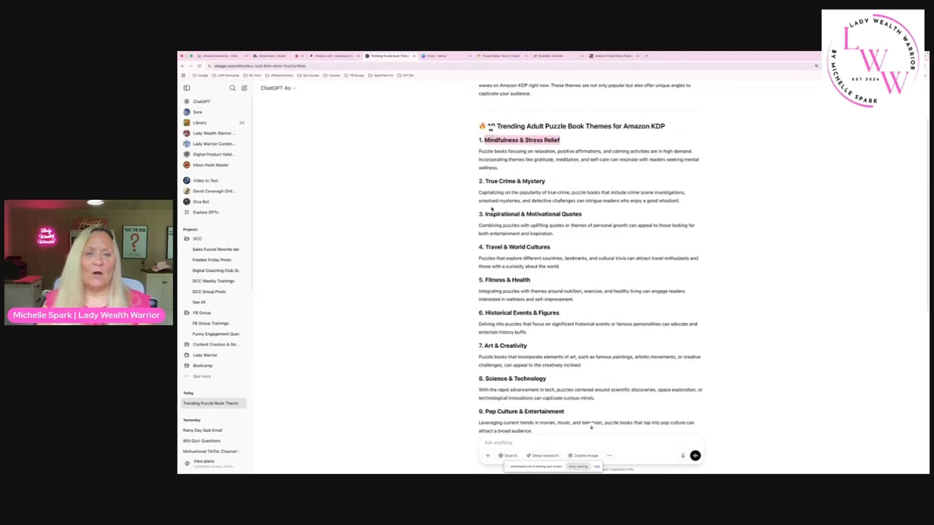
# Copy the Inspirational & Motivational Quotes theme title and begin a message reading "I want to start with this one: Inspirational & Motivational Quotes".
pyautogui.moveTo(484, 214); pyautogui.dragTo(587, 216)
pyautogui.rightClick(572, 213)
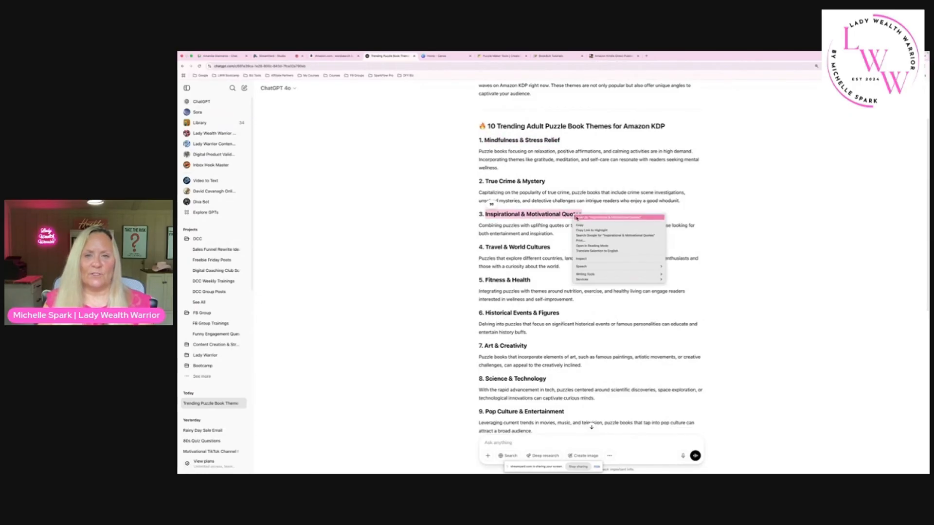
pyautogui.click(582, 225)
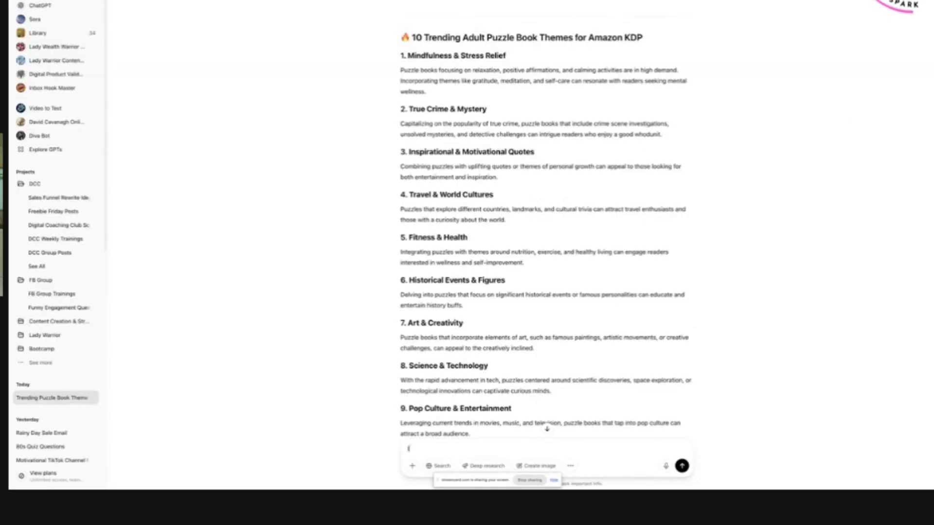
pyautogui.write('I want to start with this one:')
pyautogui.hotkey('ctrl', 'v')
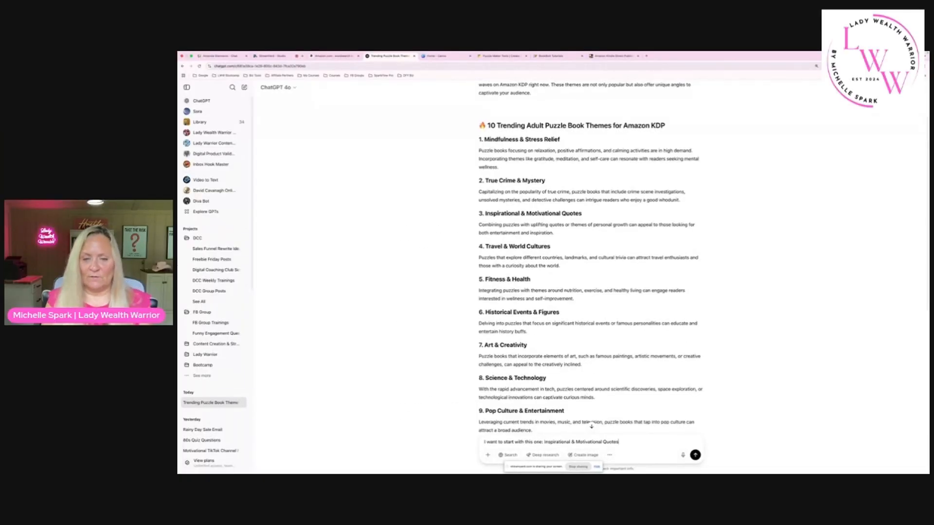
pyautogui.scroll(-5, 571, 404)
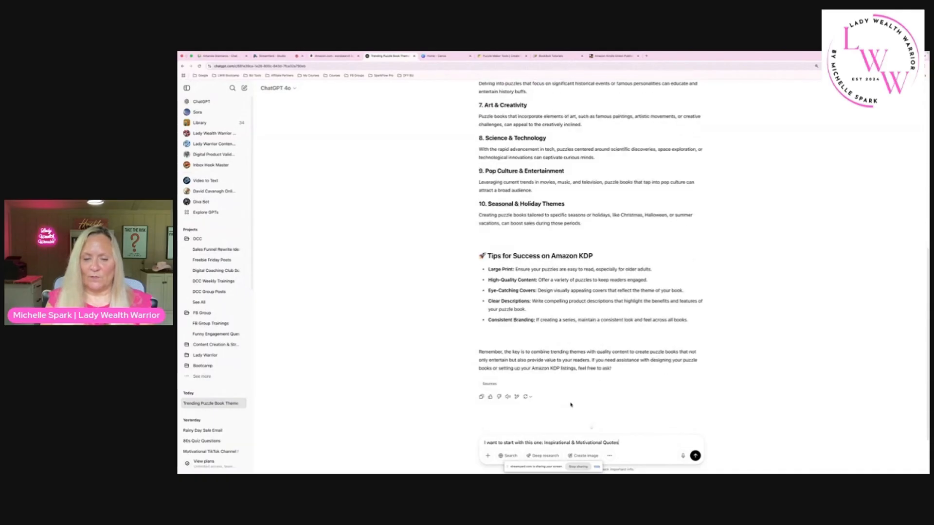
pyautogui.hotkey('shift', 'Return')
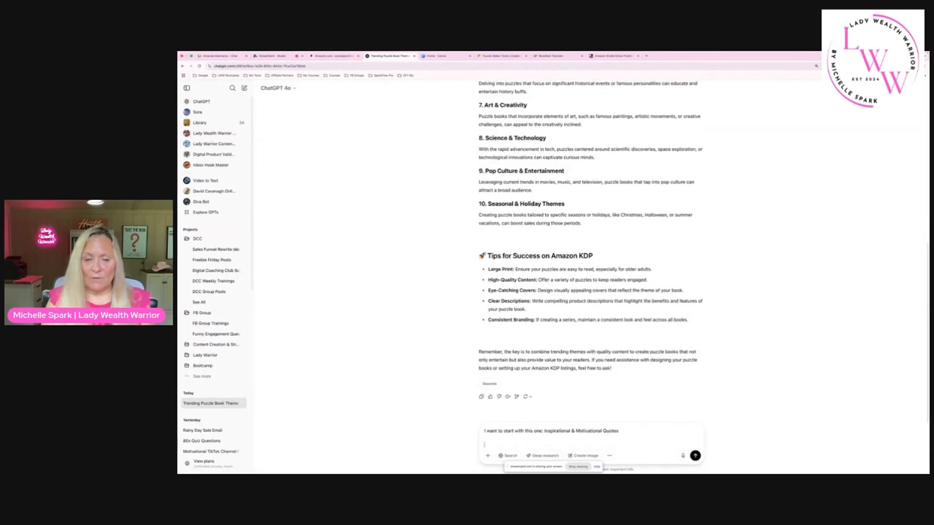
# Add "Can you help me with the first 3 puzzle pages and give me a list of 15 words per puzzle?" and send the message.
pyautogui.write('Can you help')
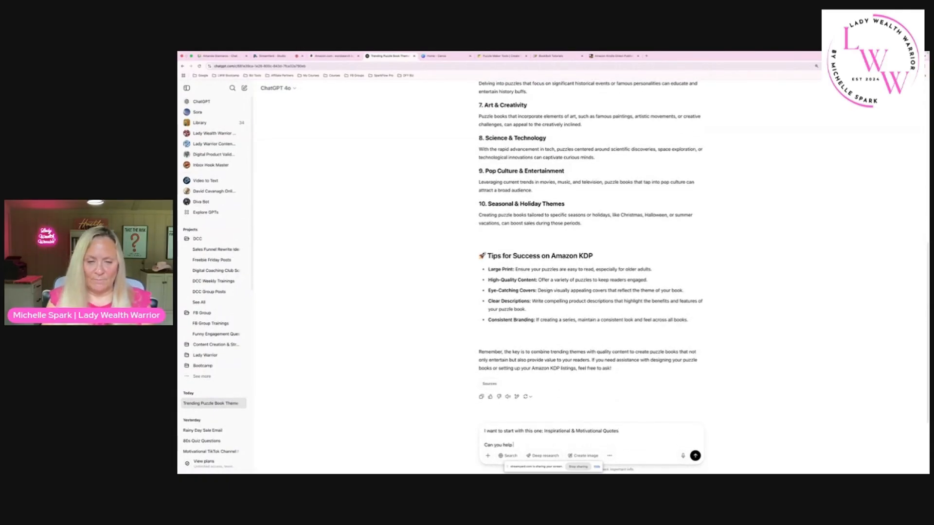
pyautogui.write(' me with the first 3 pu')
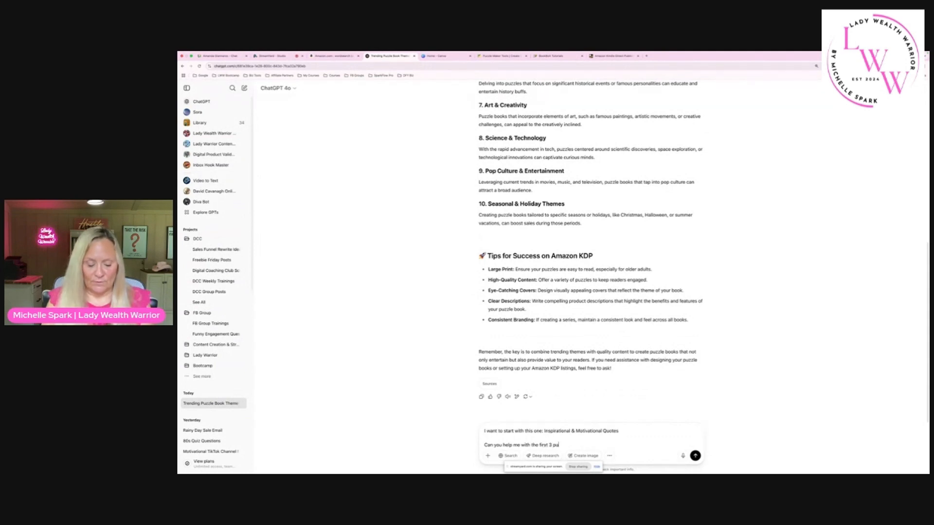
pyautogui.write('zzl')
pyautogui.write('e page')
pyautogui.write('s')
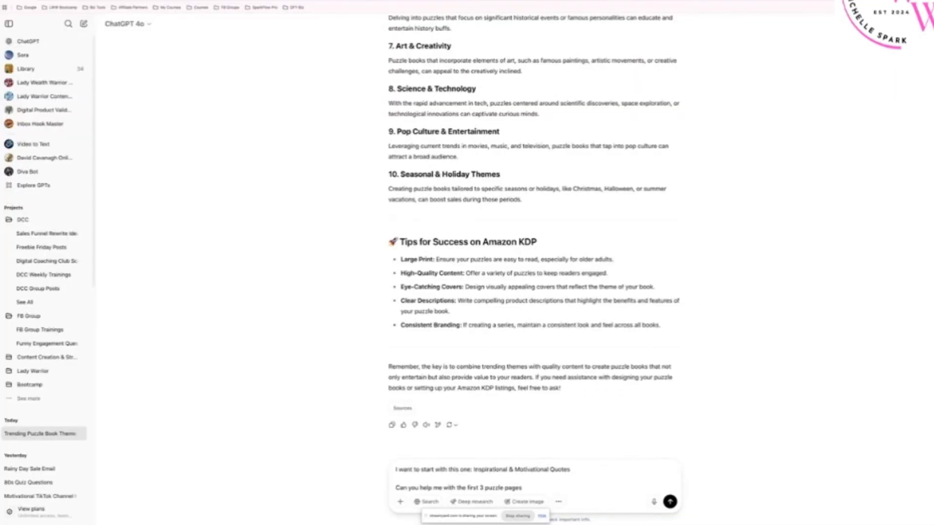
pyautogui.write(' and give me a list of 15 words')
pyautogui.write(' pe')
pyautogui.write('r puzzle?')
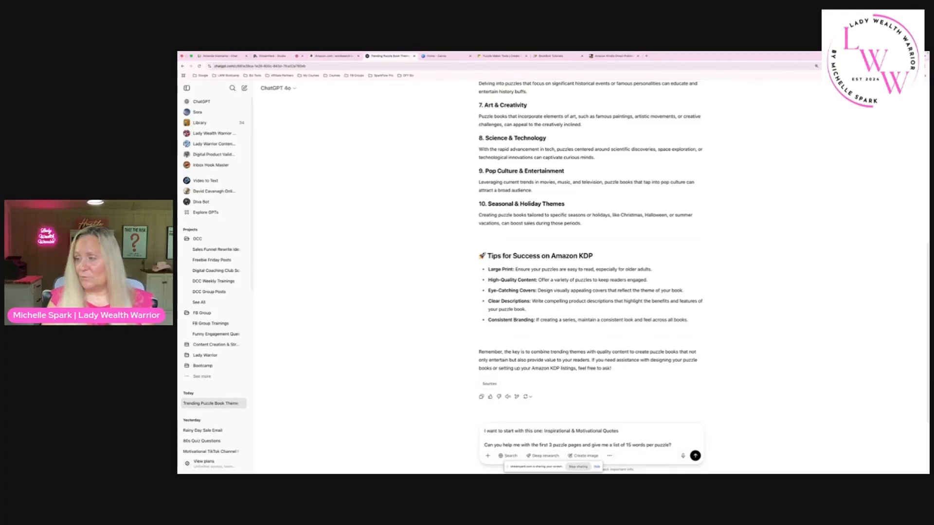
pyautogui.press('Return')
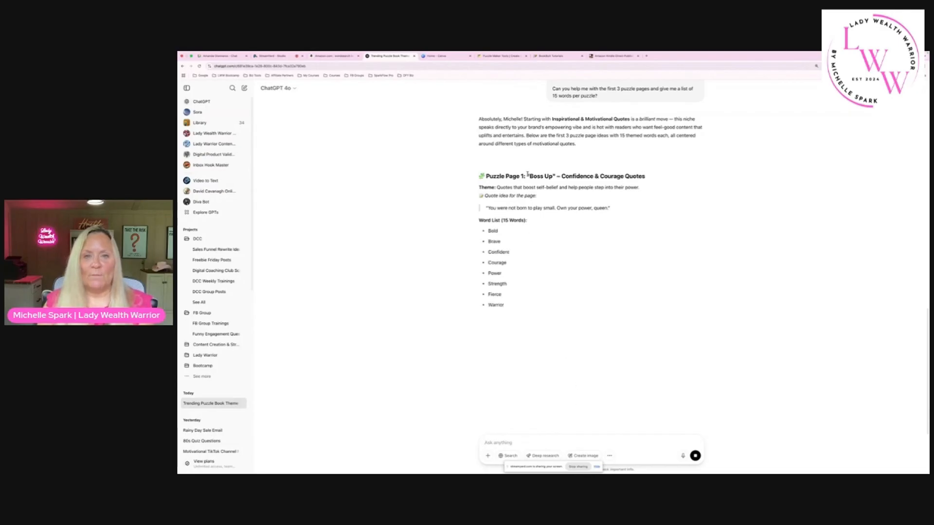
# Review the titles, themes, quote ideas and word lists of the three puzzle pages, plus the closing offer about layout or grid design.
pyautogui.moveTo(527, 174); pyautogui.dragTo(656, 177)
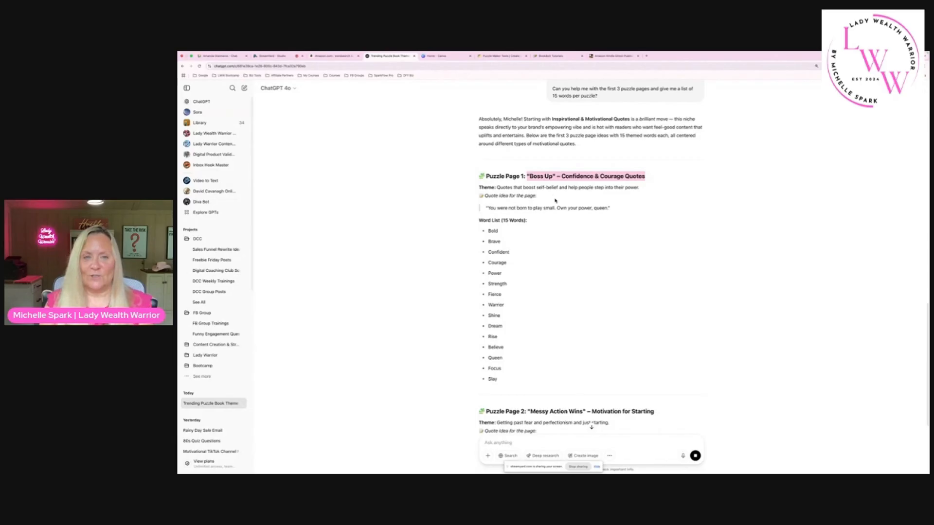
pyautogui.moveTo(497, 187); pyautogui.dragTo(646, 189)
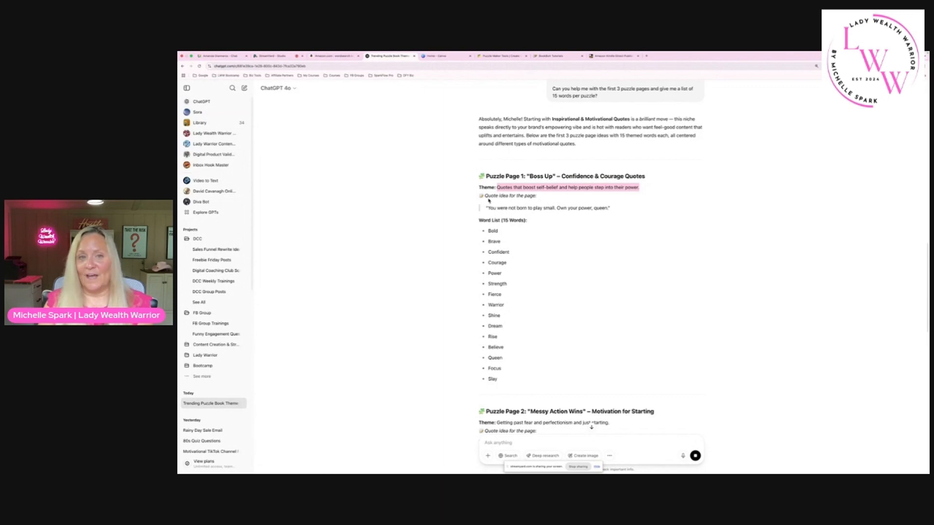
pyautogui.moveTo(485, 195); pyautogui.dragTo(625, 207)
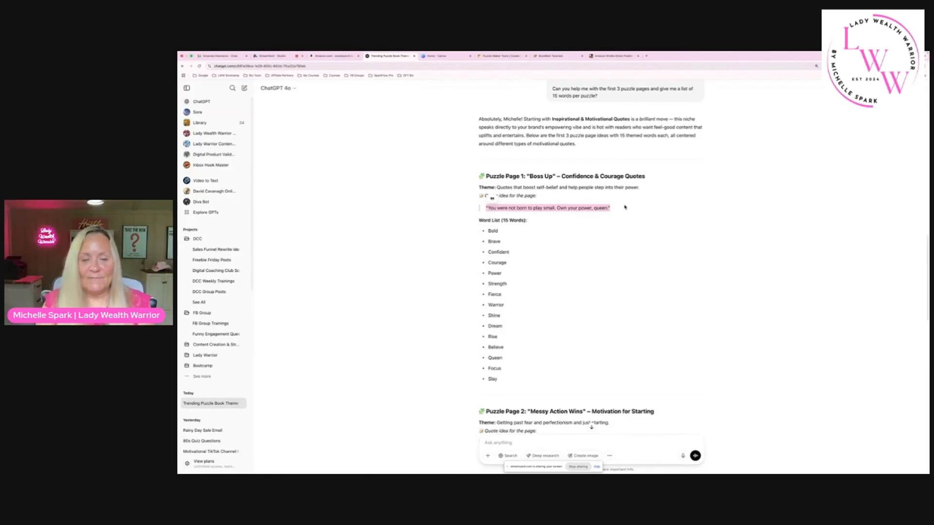
pyautogui.scroll(-3, 626, 206)
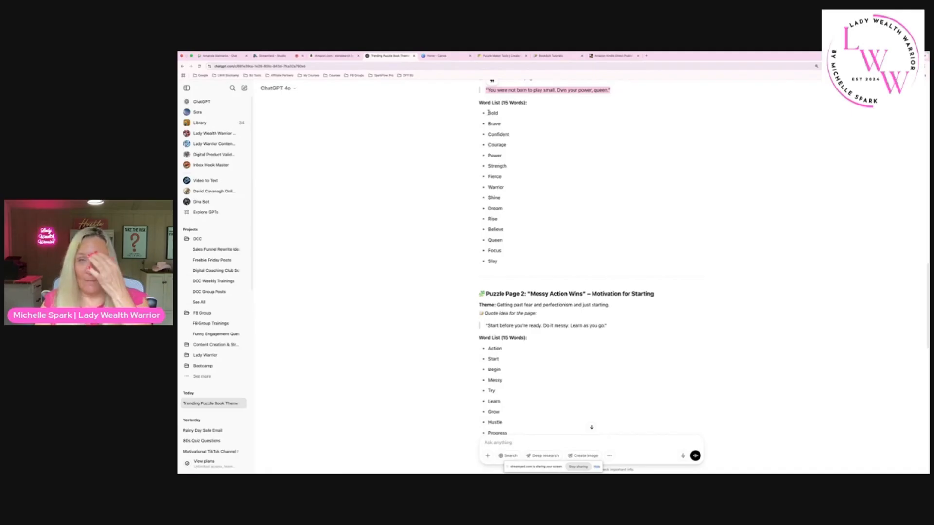
pyautogui.scroll(-10, 525, 146)
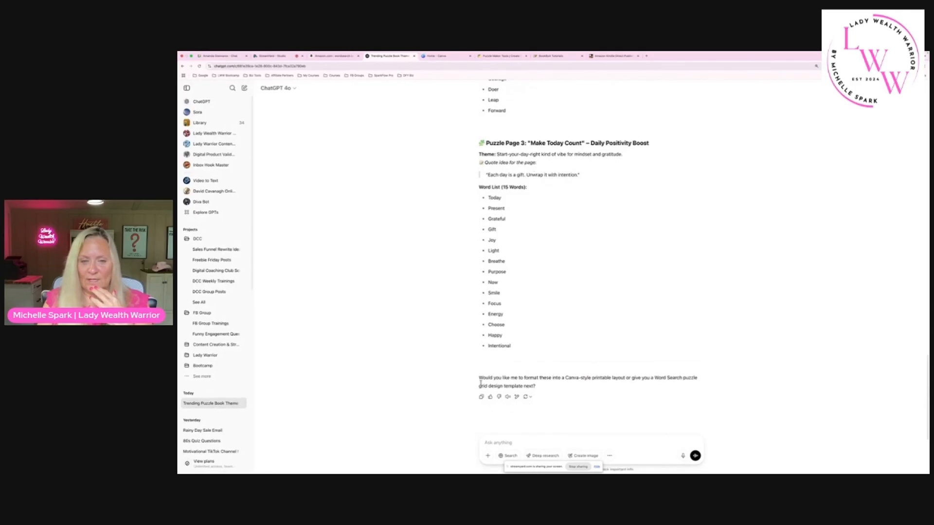
pyautogui.moveTo(478, 378); pyautogui.dragTo(530, 385)
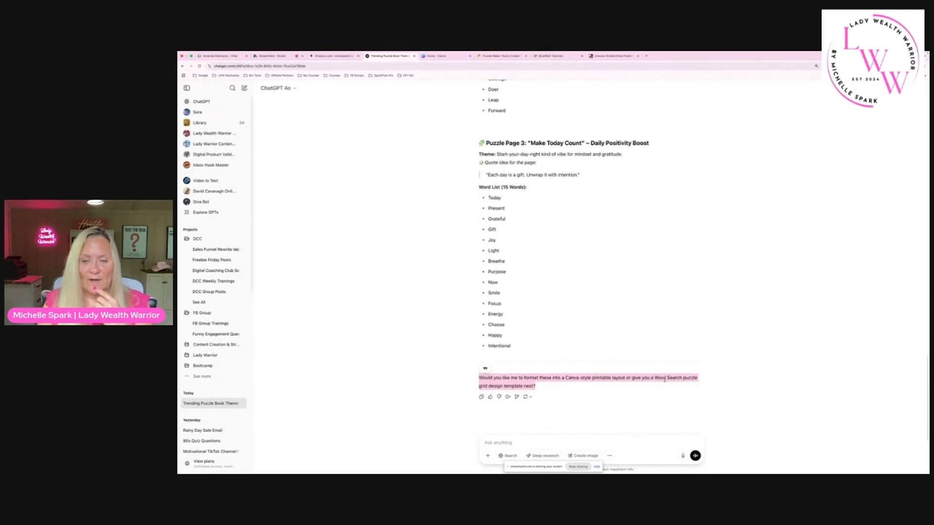
# Ask "Can you give me the grid design for #1?" and check the returned grid and its usage note.
pyautogui.click(488, 441)
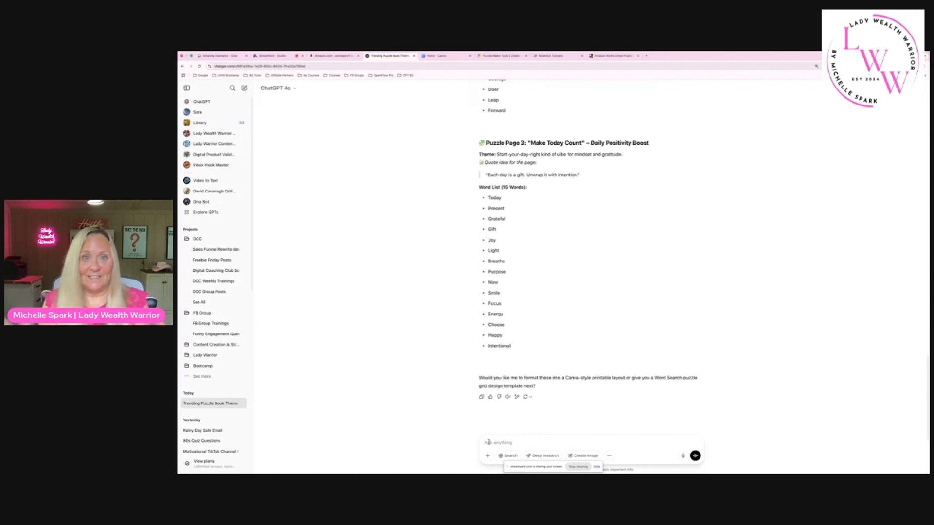
pyautogui.write('Can you give me the gri')
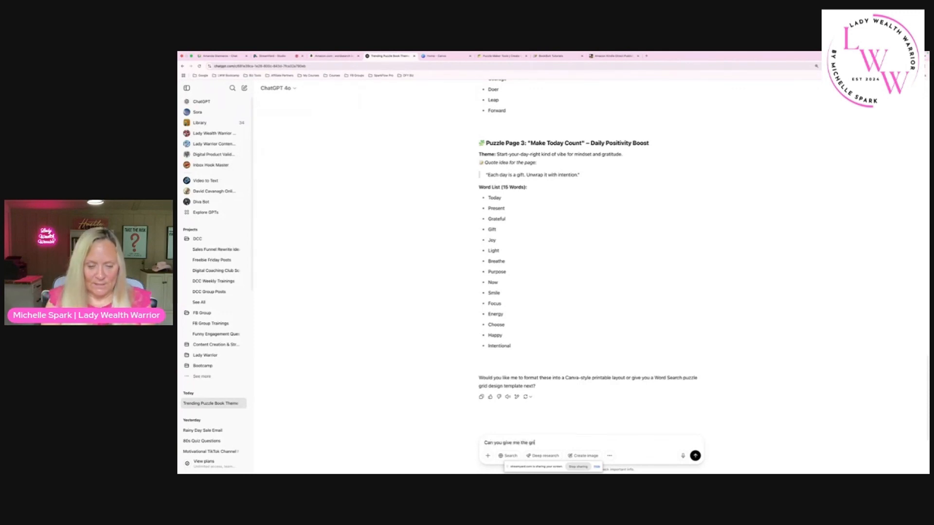
pyautogui.write('d design for #')
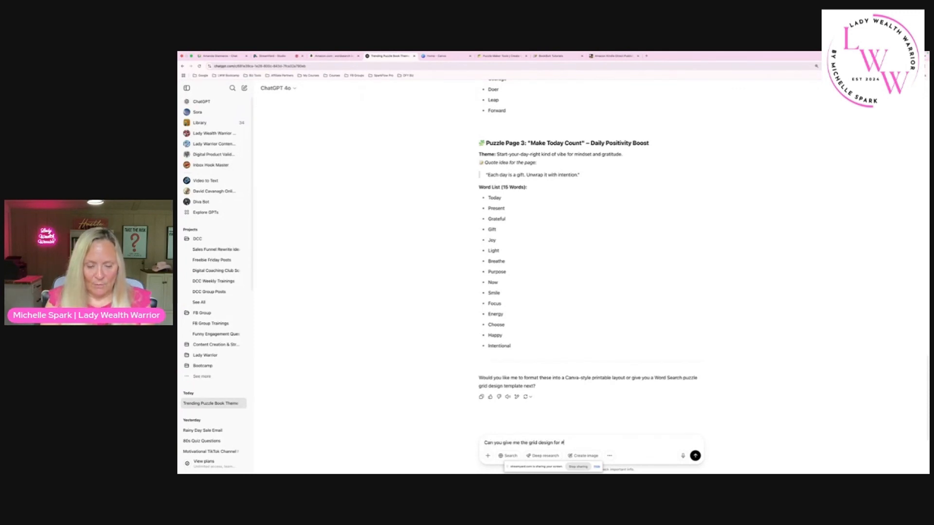
pyautogui.write('1?')
pyautogui.press('Return')
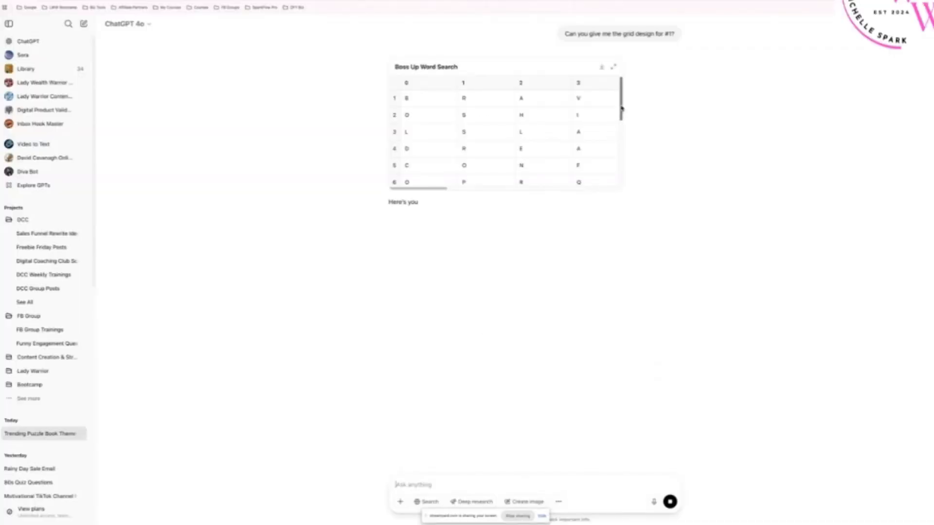
pyautogui.moveTo(621, 110)
pyautogui.mouseDown()
pyautogui.moveTo(622, 175)
pyautogui.moveTo(620, 108)
pyautogui.mouseUp()
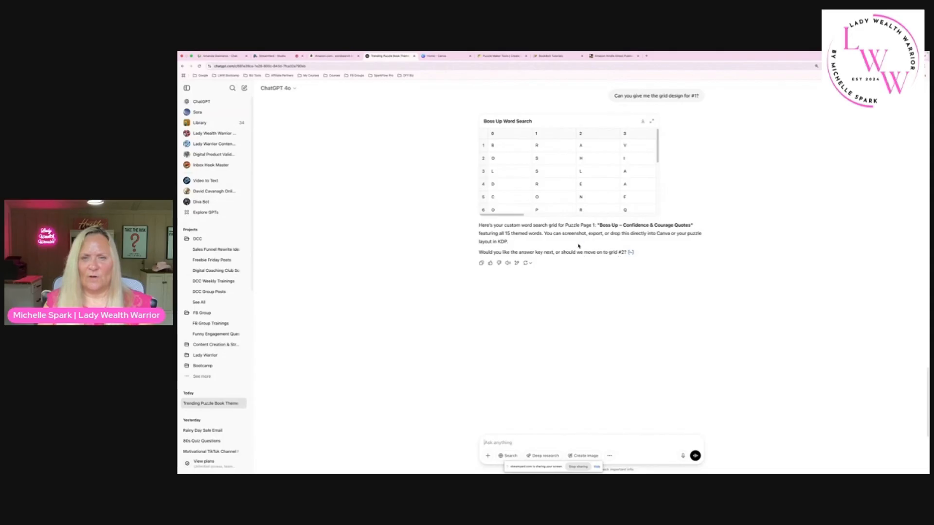
pyautogui.moveTo(544, 233); pyautogui.dragTo(694, 243)
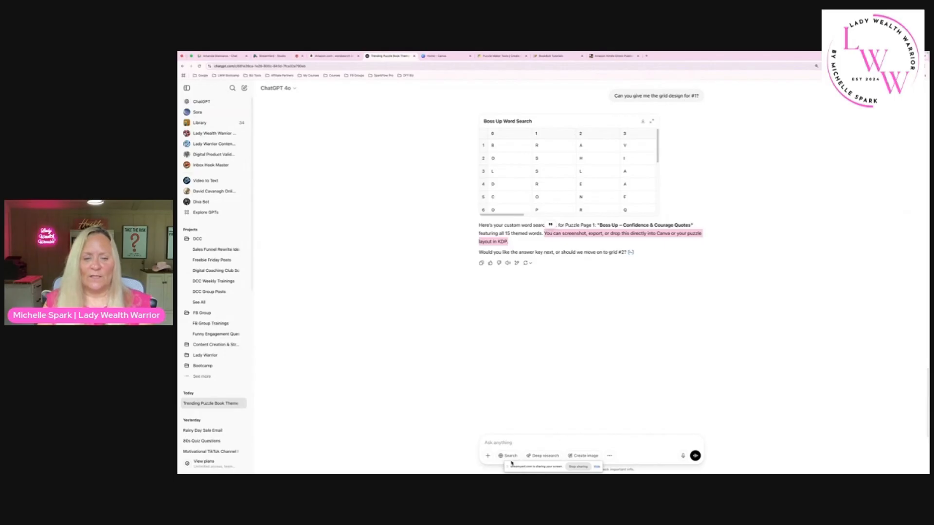
# Send the follow-up "I don't like it in that format. Can you give me another format?".
pyautogui.click(495, 442)
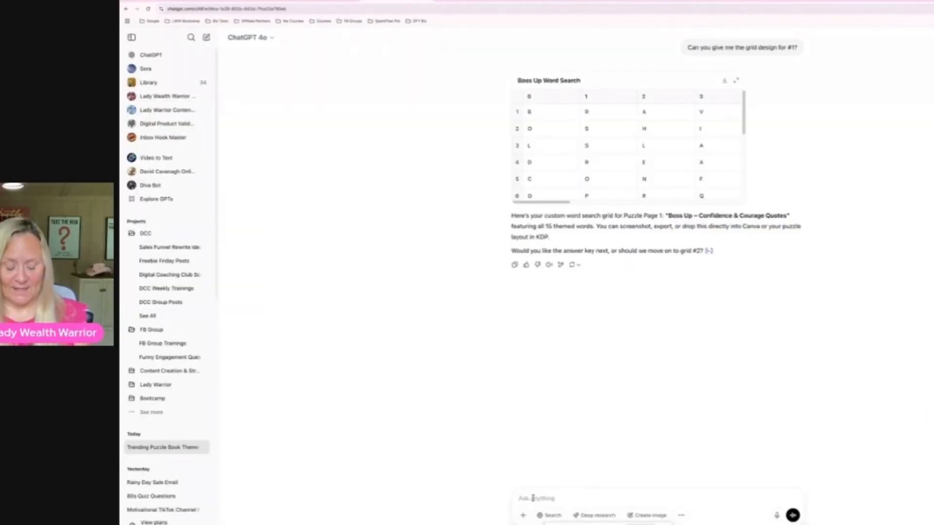
pyautogui.write("I don't l")
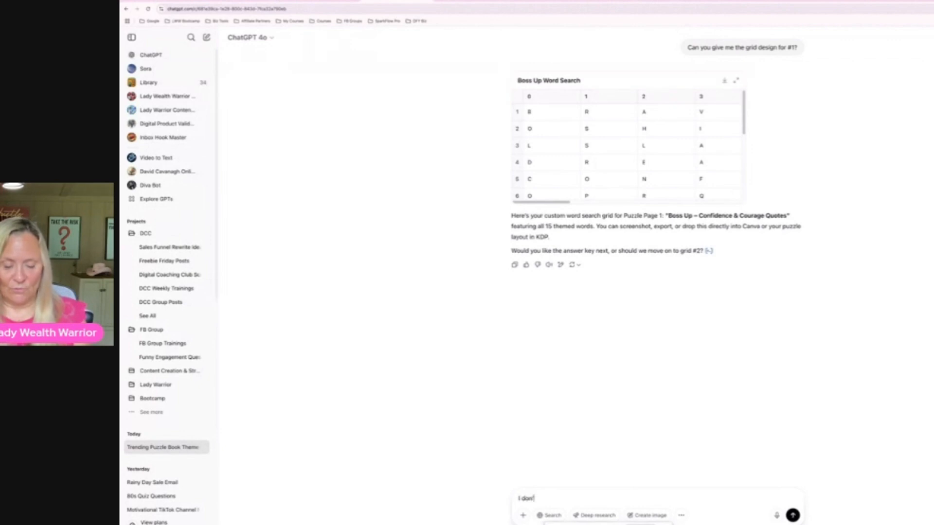
pyautogui.write('ike ')
pyautogui.write('it in that f')
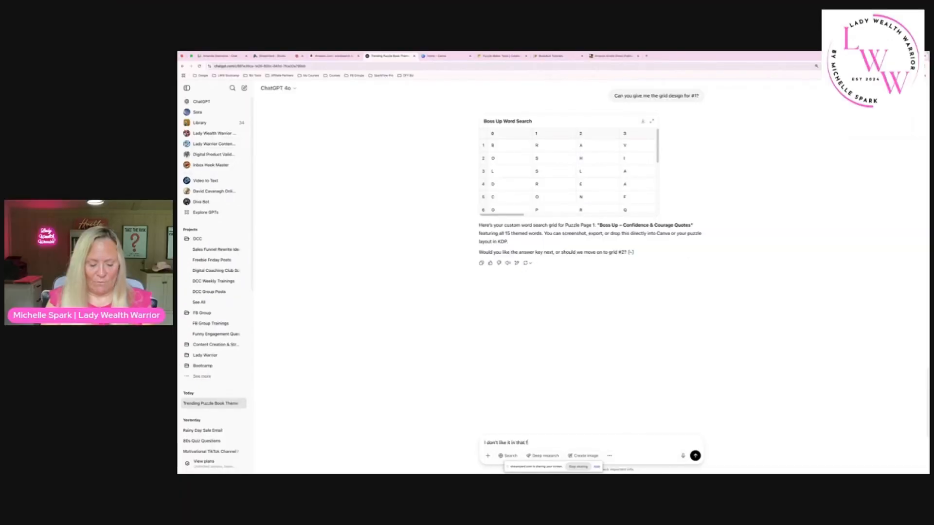
pyautogui.write('ormat.  Can you give me a')
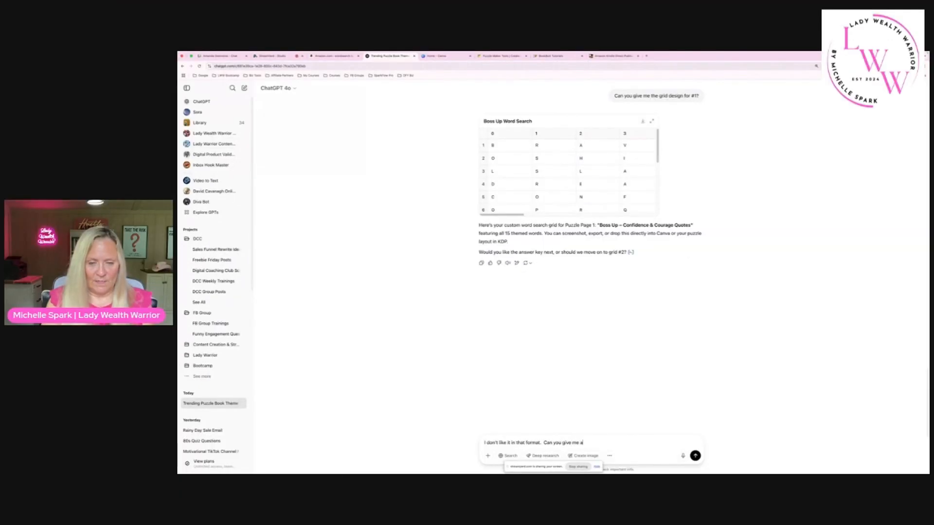
pyautogui.write('nother format?')
pyautogui.press('Return')
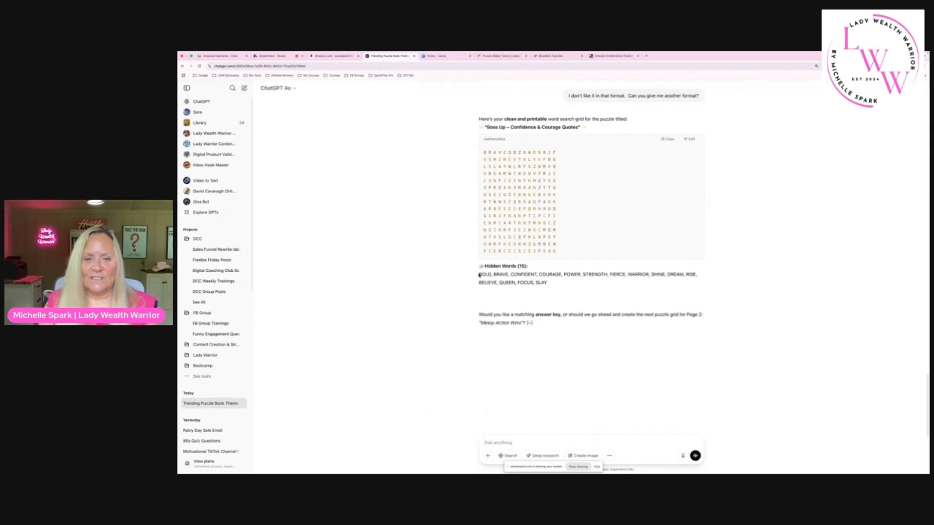
# Examine the reformatted Boss Up puzzle's title, letter grid and Hidden Words list.
pyautogui.moveTo(478, 274); pyautogui.dragTo(555, 285)
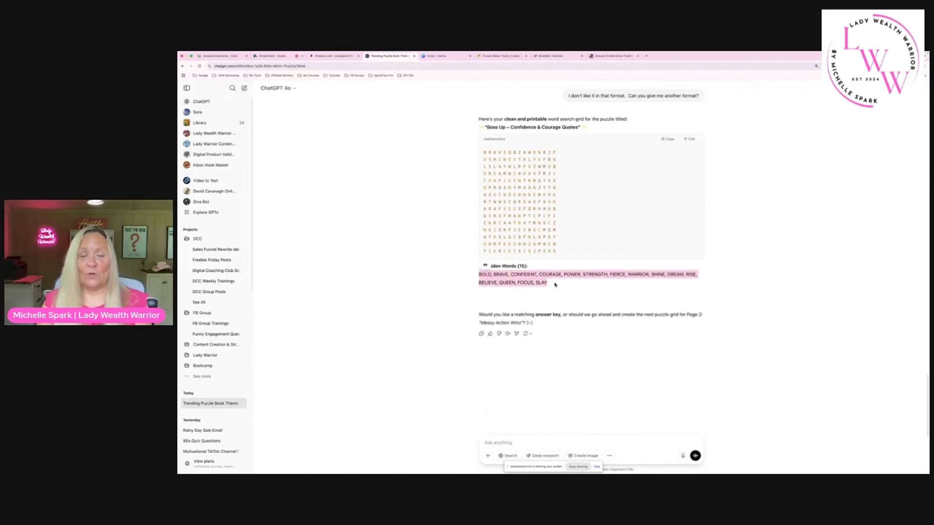
pyautogui.click(514, 200)
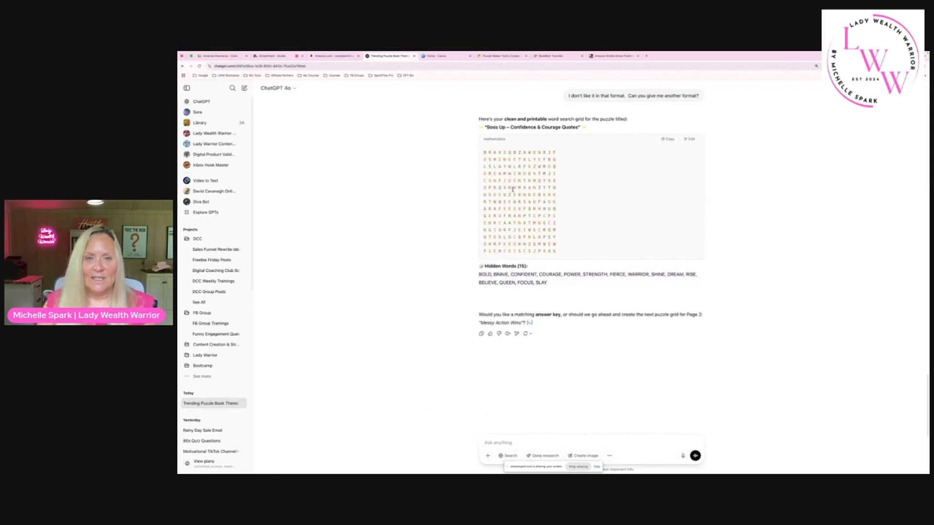
pyautogui.moveTo(484, 152); pyautogui.dragTo(561, 250)
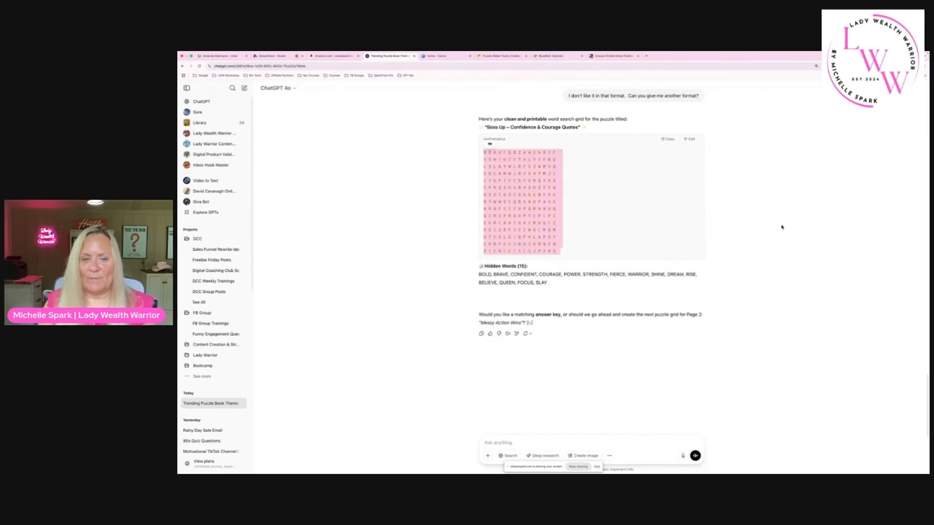
pyautogui.click(783, 257)
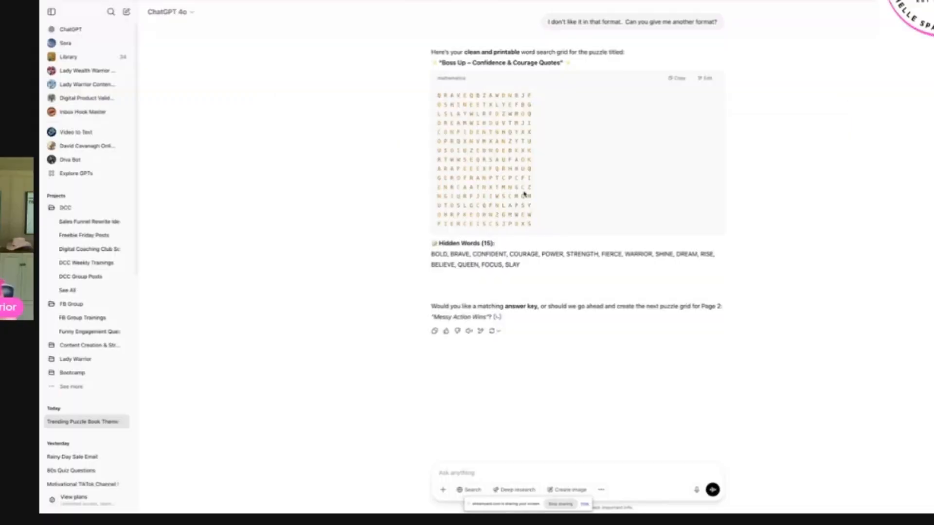
pyautogui.moveTo(441, 63); pyautogui.dragTo(565, 64)
pyautogui.moveTo(432, 255); pyautogui.dragTo(529, 265)
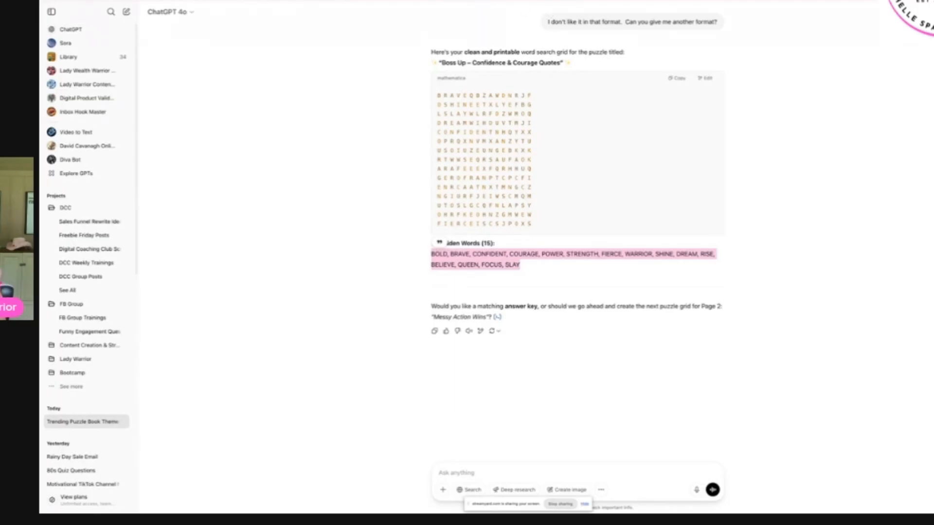
# Switch to Canva, search its templates for "puzzle book", and browse the results for suitable puzzle page designs.
pyautogui.click(390, 1)
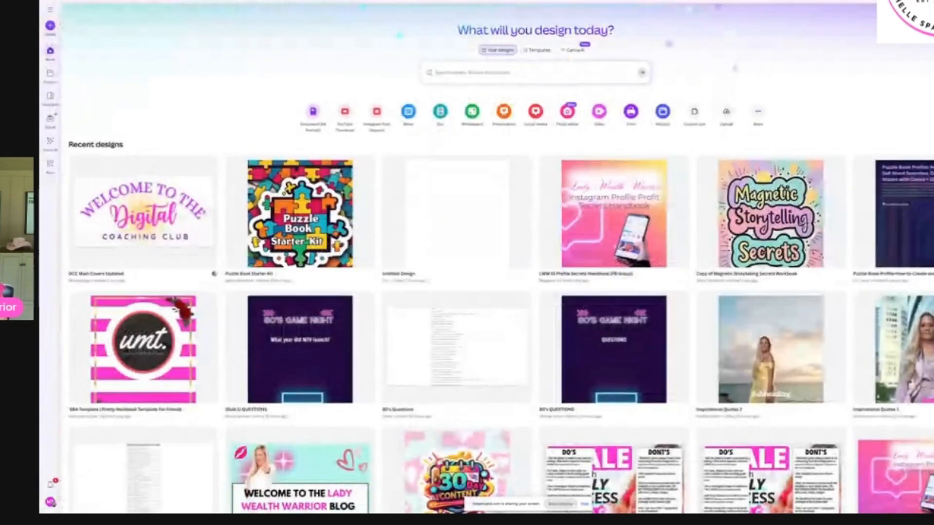
pyautogui.click(458, 74)
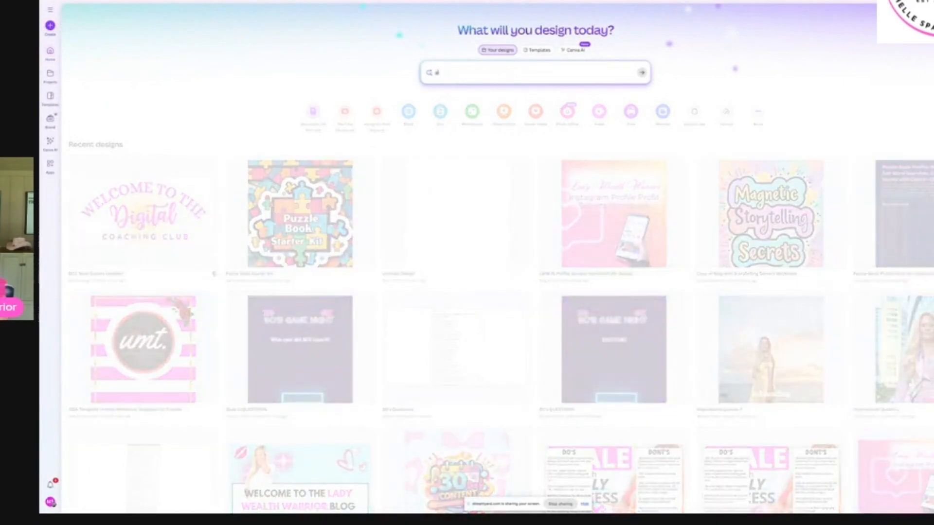
pyautogui.write('puzzle book')
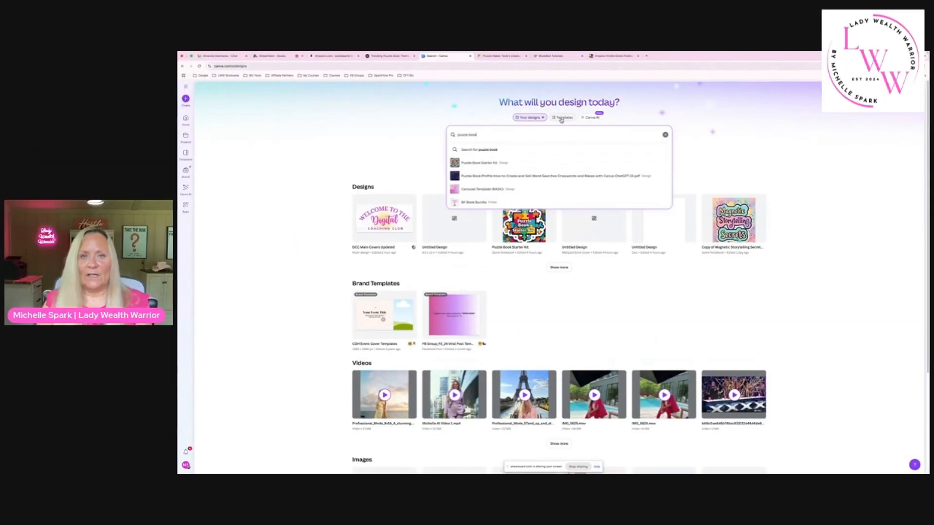
pyautogui.click(563, 117)
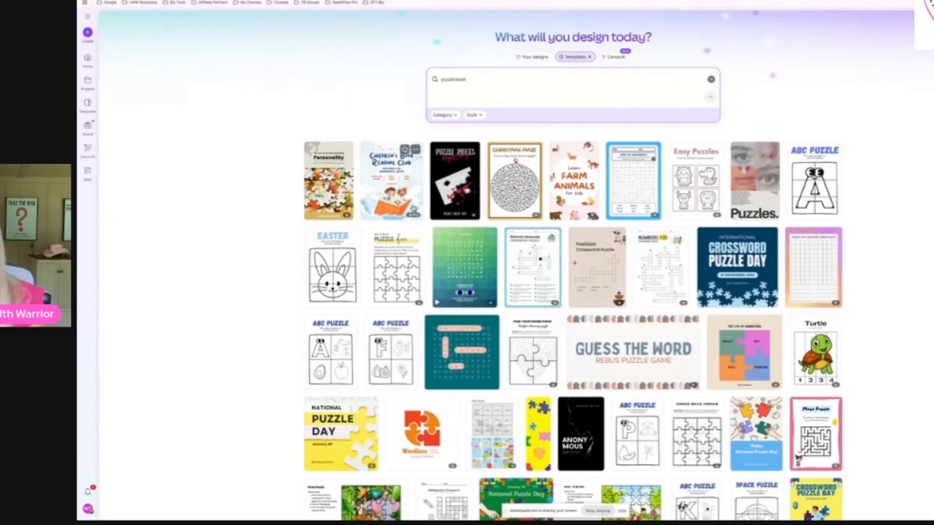
pyautogui.scroll(-1, 515, 175)
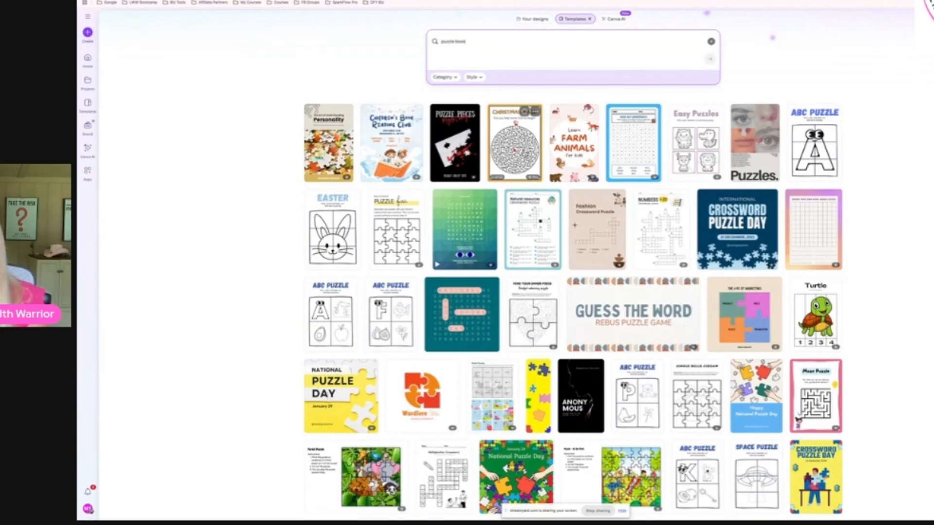
pyautogui.scroll(-2, 524, 174)
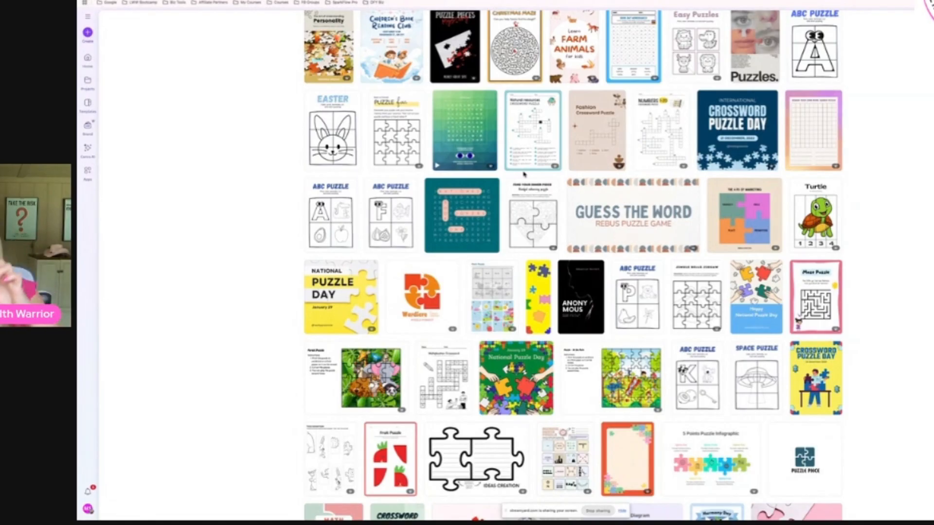
pyautogui.scroll(-2, 524, 174)
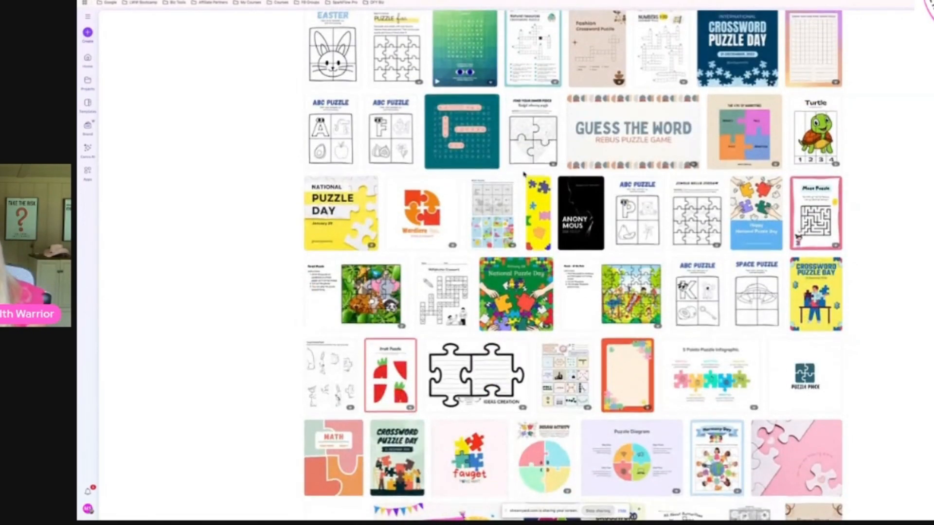
pyautogui.scroll(-1, 523, 174)
pyautogui.scroll(-5, 524, 174)
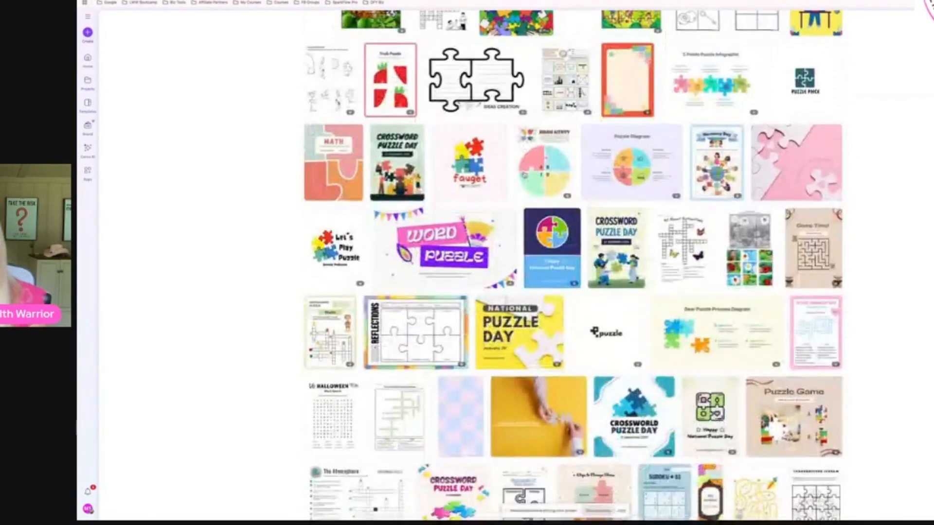
# Refine the template search to "word search puzzle book" and browse the word search layouts.
pyautogui.scroll(4, 524, 174)
pyautogui.scroll(6, 524, 174)
pyautogui.click(442, 78)
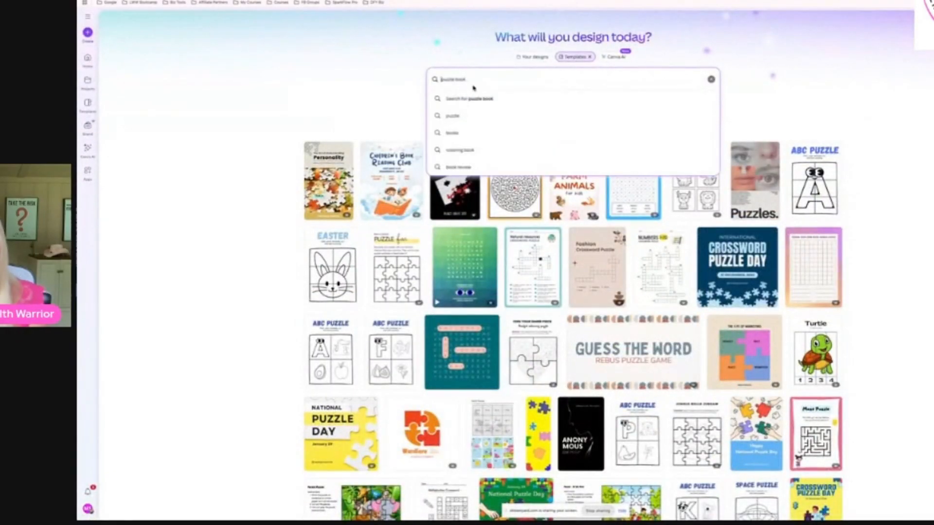
pyautogui.write('word search')
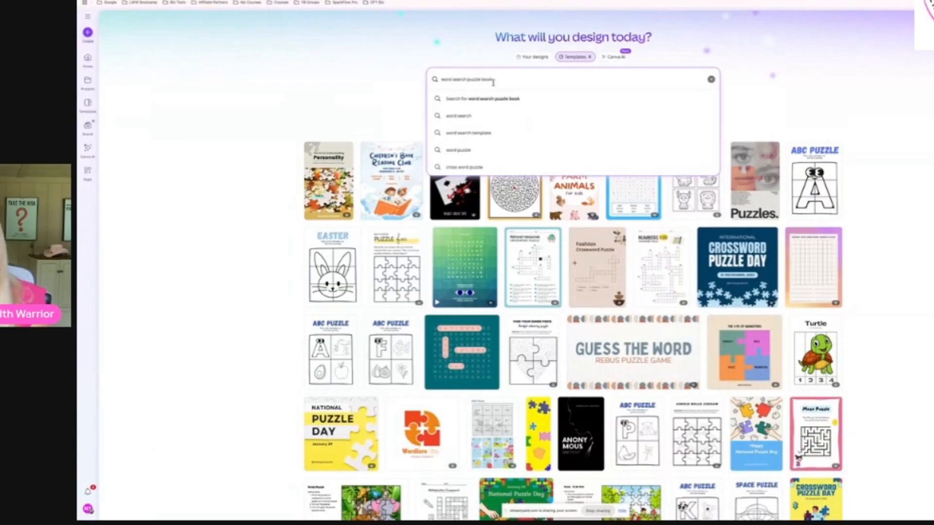
pyautogui.press('Return')
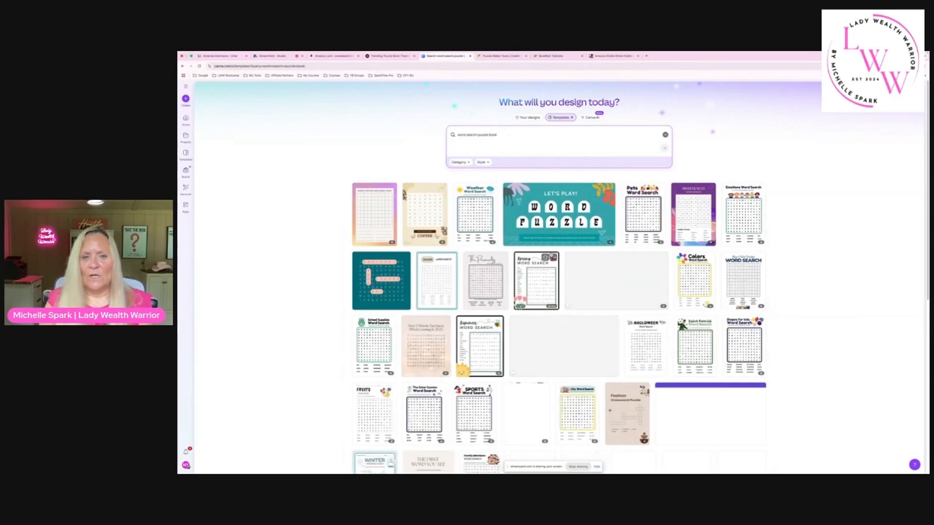
pyautogui.scroll(-3, 559, 229)
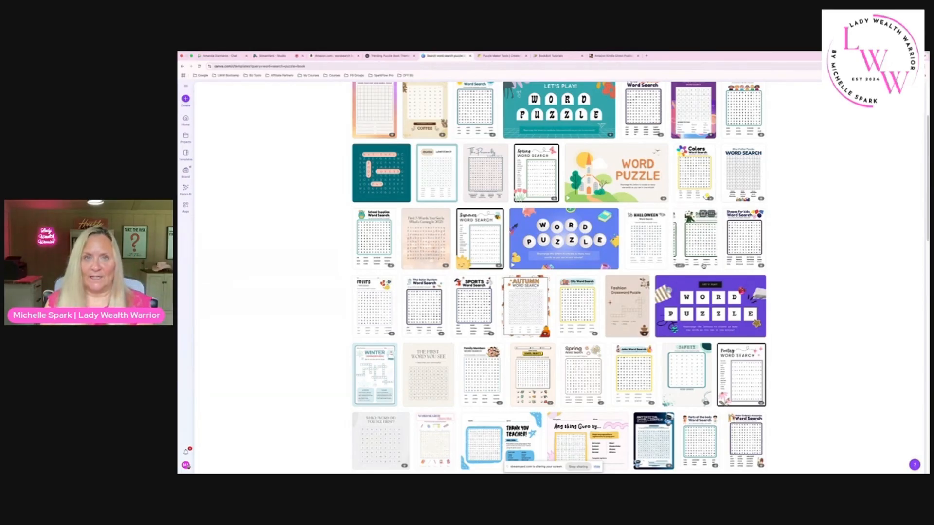
# Switch to Amazon and open the reading sample of the paperback "Remember When? Word Search".
pyautogui.click(348, 54)
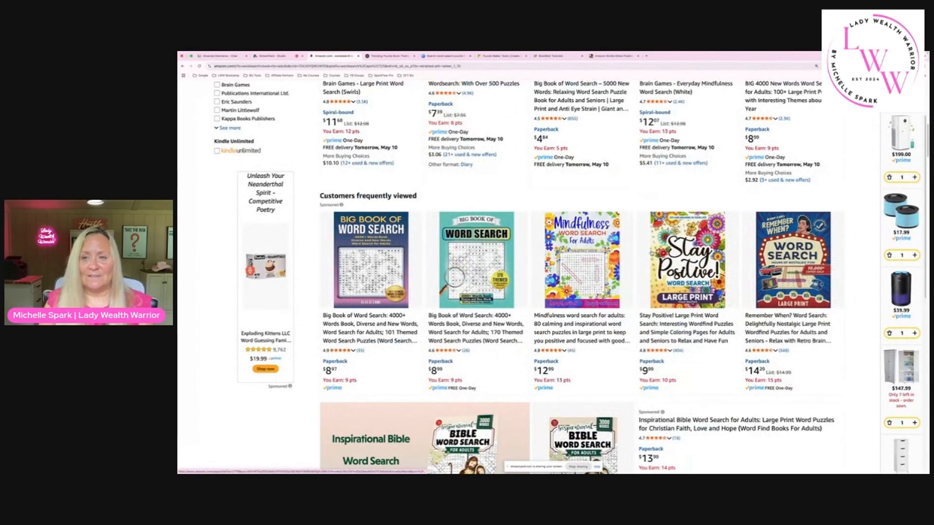
pyautogui.click(796, 242)
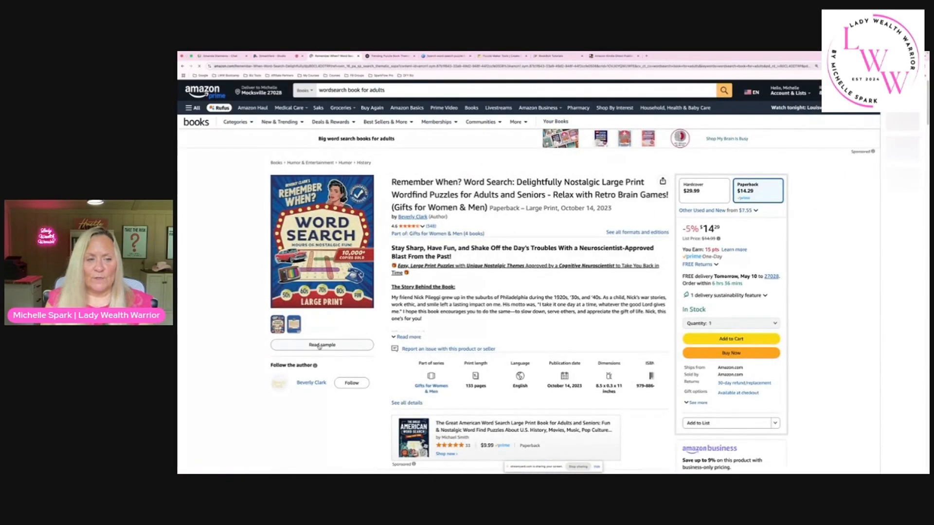
pyautogui.click(322, 345)
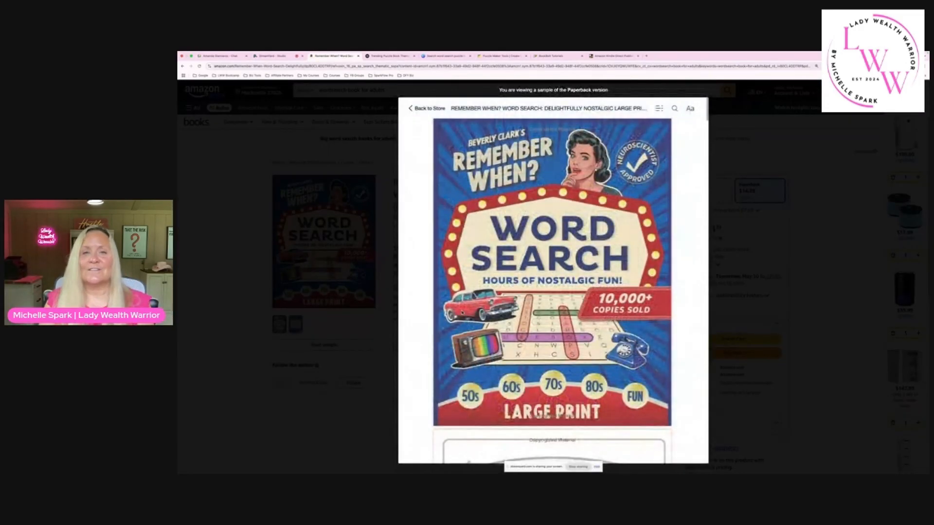
# Examine the sample's front matter: cover, ownership page, introduction, how-to-play instructions and Memory Vault note pages.
pyautogui.scroll(-5, 462, 313)
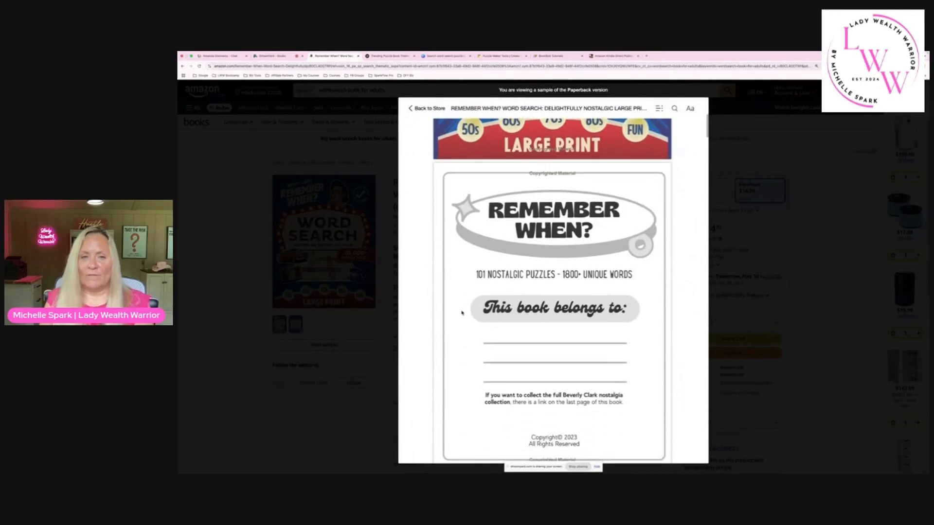
pyautogui.scroll(-1, 462, 313)
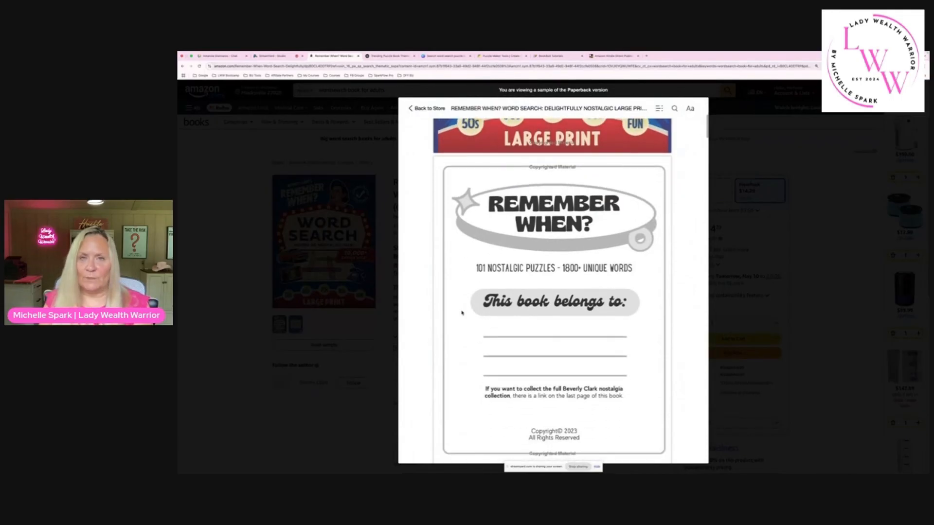
pyautogui.scroll(-3, 462, 313)
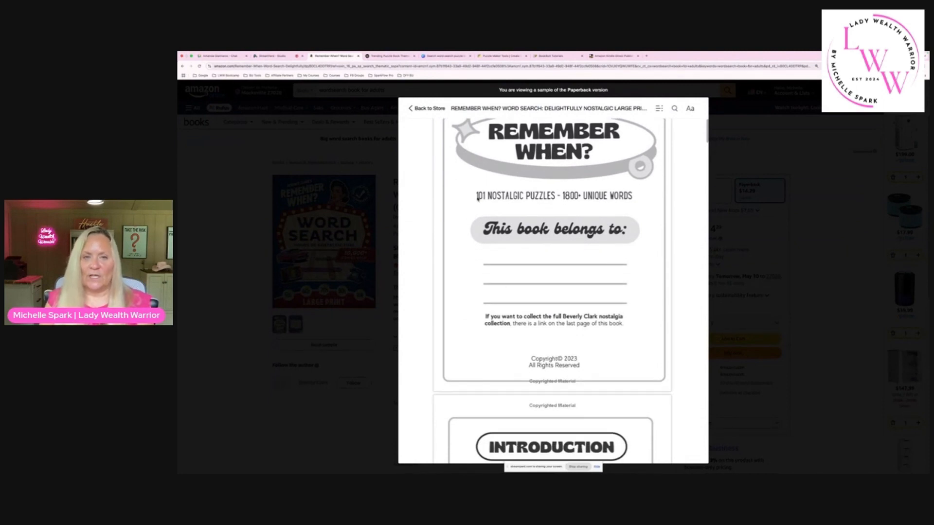
pyautogui.scroll(-4, 577, 272)
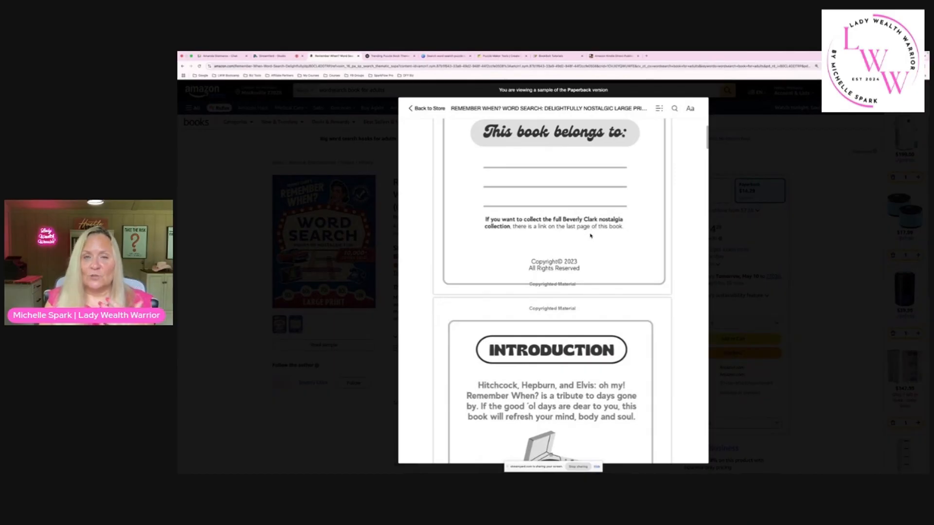
pyautogui.scroll(-4, 590, 236)
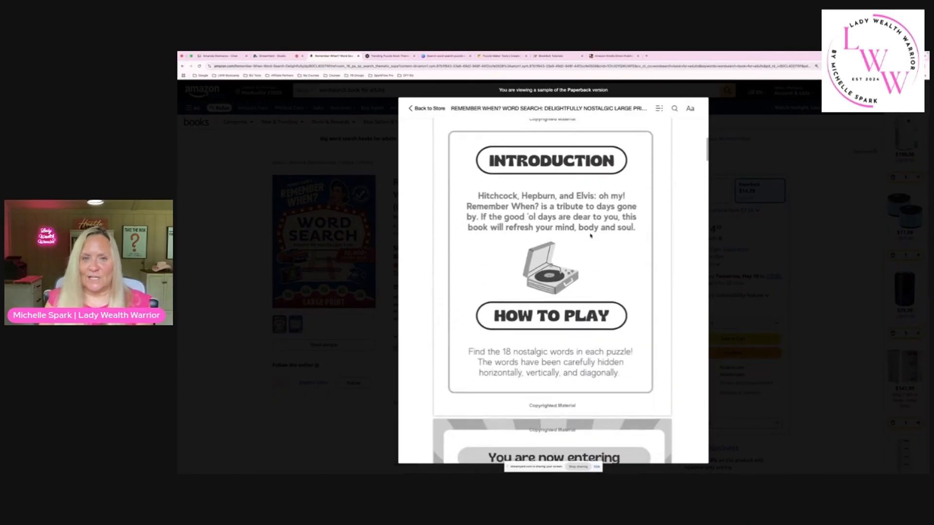
pyautogui.scroll(-6, 590, 236)
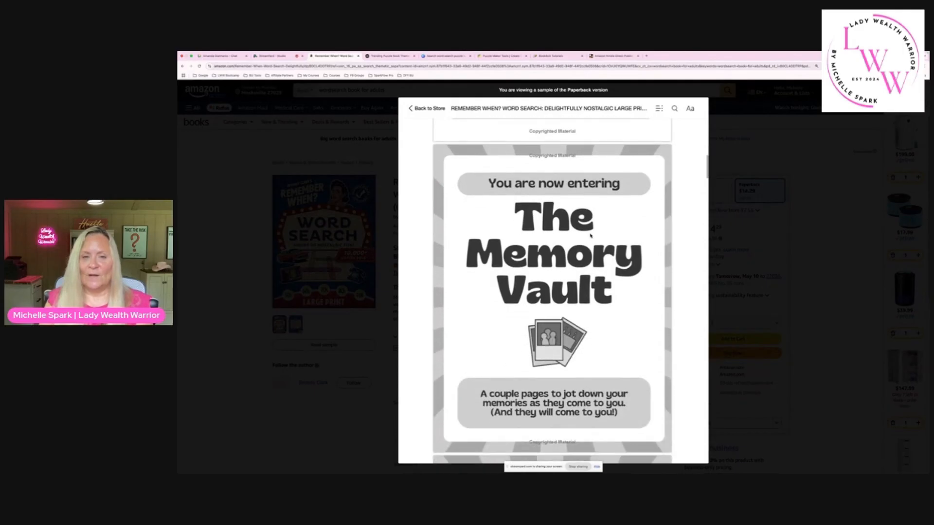
pyautogui.scroll(-4, 591, 236)
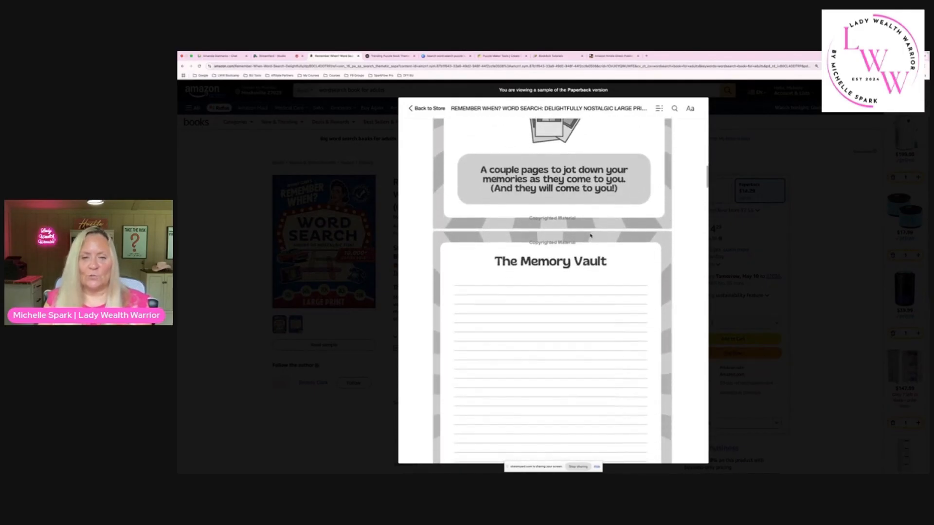
pyautogui.scroll(-1, 591, 236)
pyautogui.scroll(-14, 590, 236)
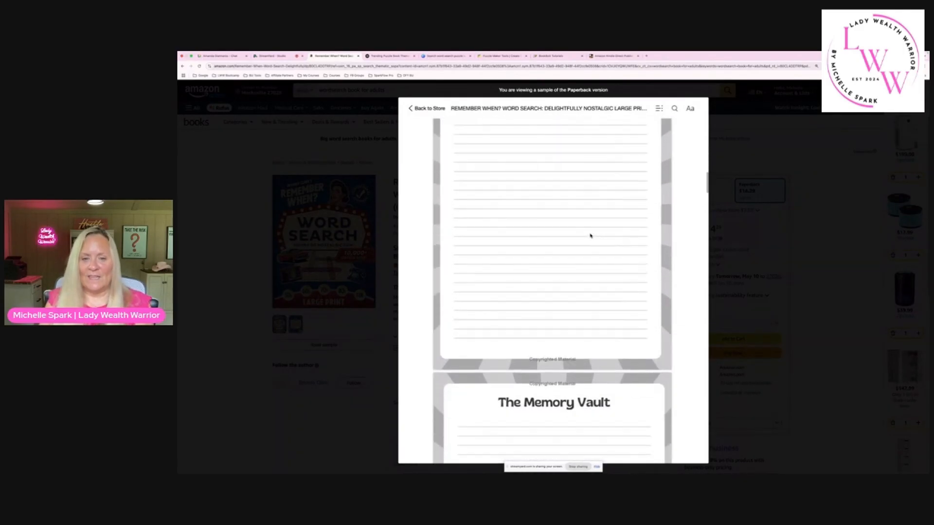
# Examine the layout of the sample's Sunset Blvd. and 1950s Disney puzzles, including titles, letter grids and word lists.
pyautogui.scroll(-5, 591, 236)
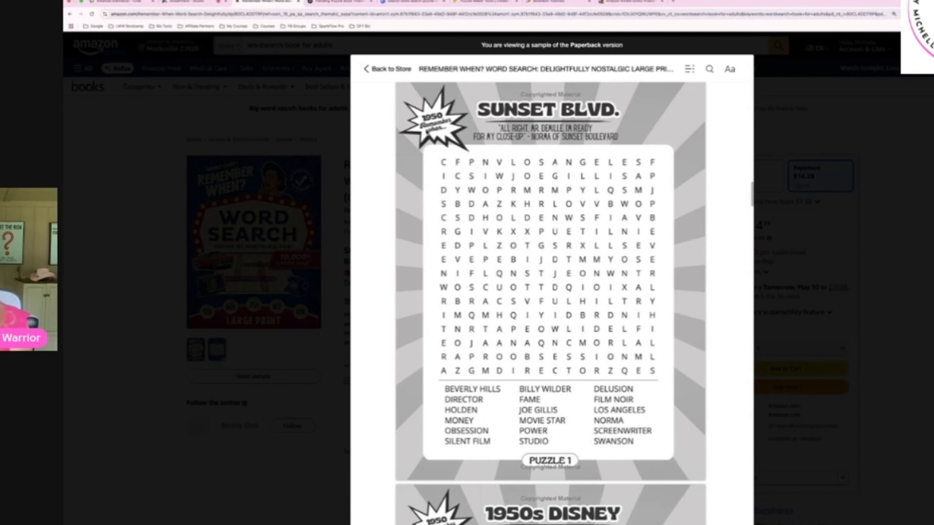
pyautogui.scroll(-6, 501, 208)
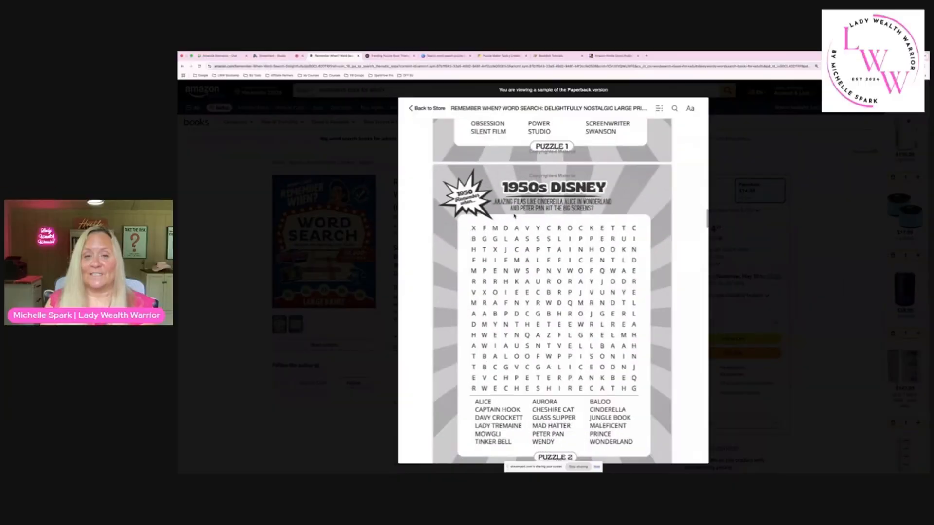
pyautogui.scroll(-1, 514, 216)
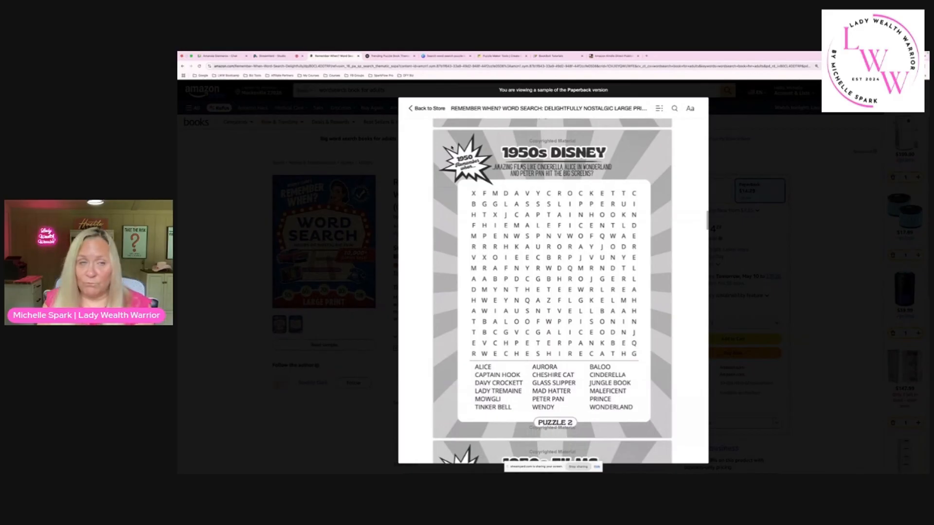
# Switch back to Canva, find the Artificial Intelligence Word Search template among the results, and open it for customizing.
pyautogui.click(443, 55)
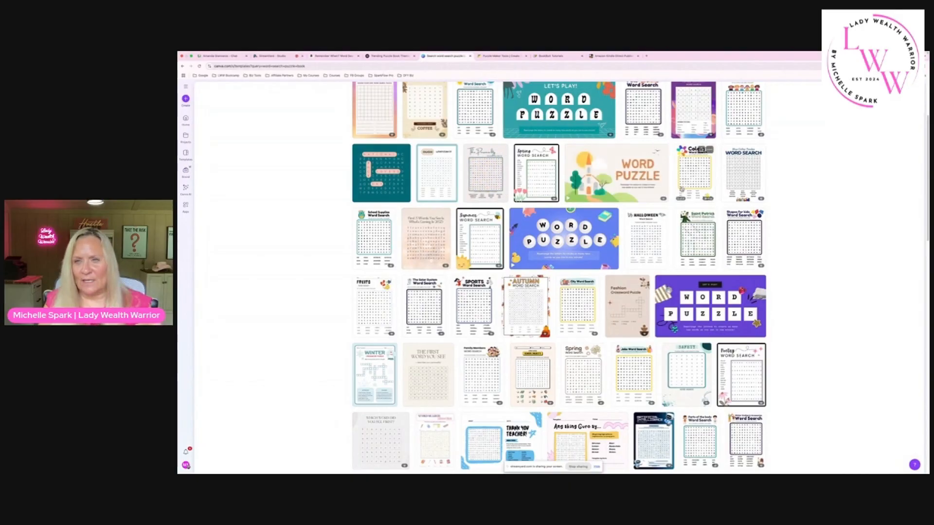
pyautogui.scroll(-3, 588, 257)
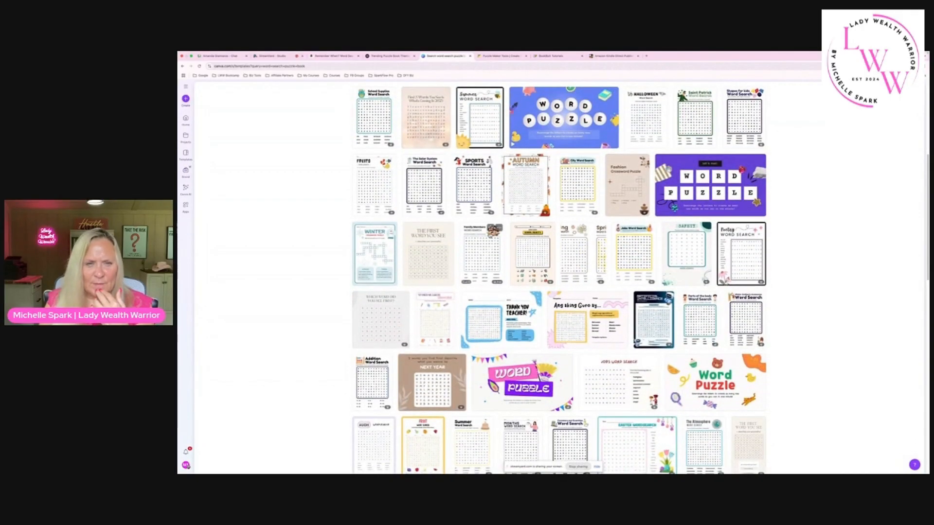
pyautogui.scroll(-2, 490, 242)
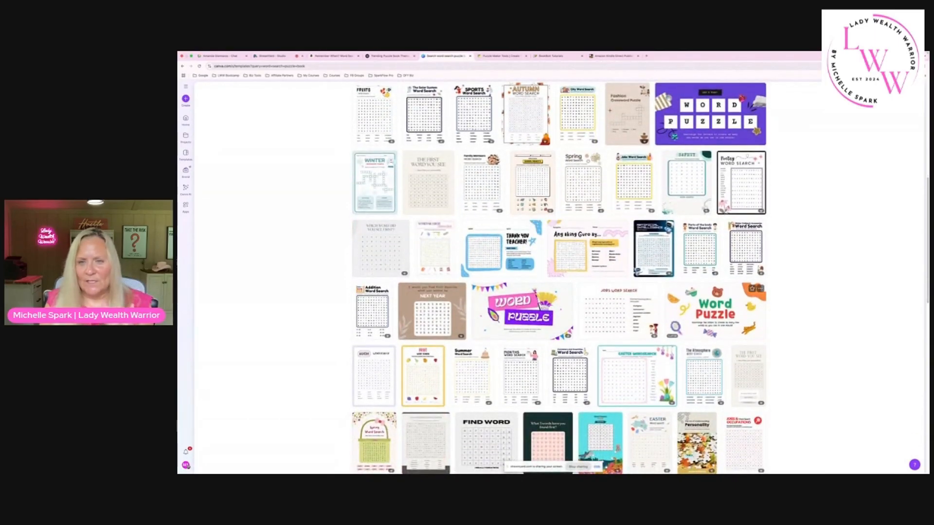
pyautogui.click(650, 250)
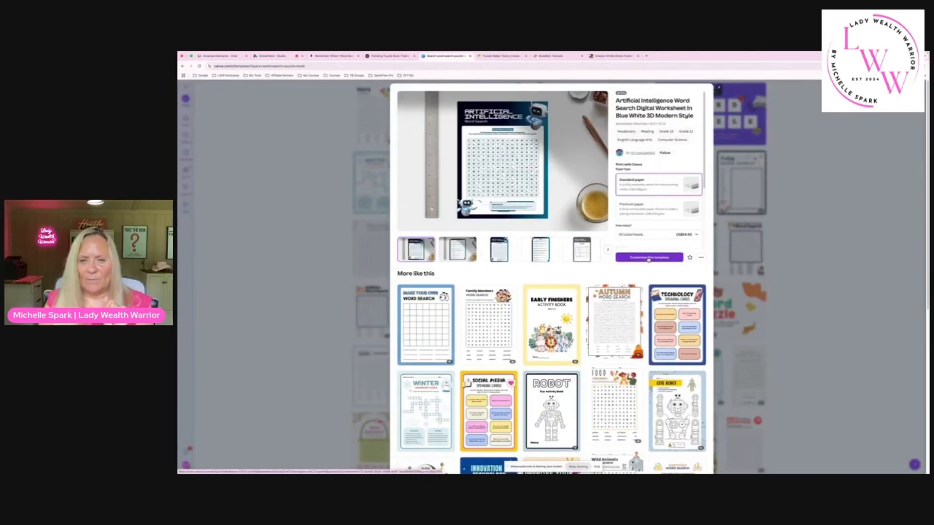
pyautogui.click(648, 258)
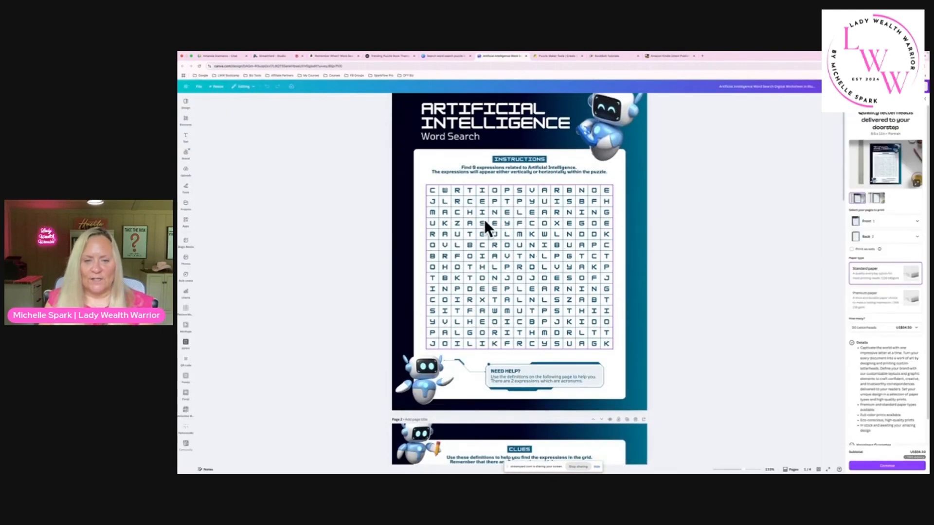
# Check that individual letter cells in the puzzle grid can be selected, and review the template's clue and answer key pages.
pyautogui.click(455, 204)
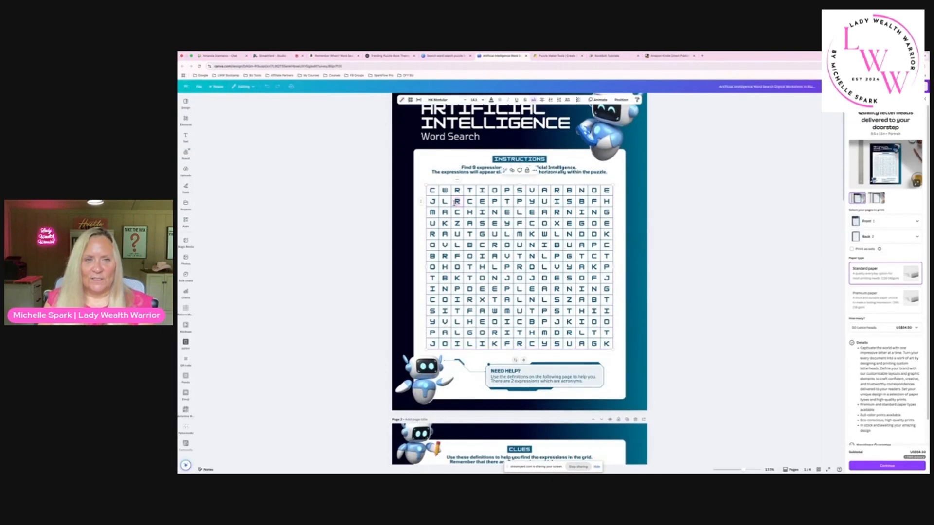
pyautogui.moveTo(447, 187)
pyautogui.mouseDown()
pyautogui.moveTo(477, 188)
pyautogui.moveTo(443, 185)
pyautogui.mouseUp()
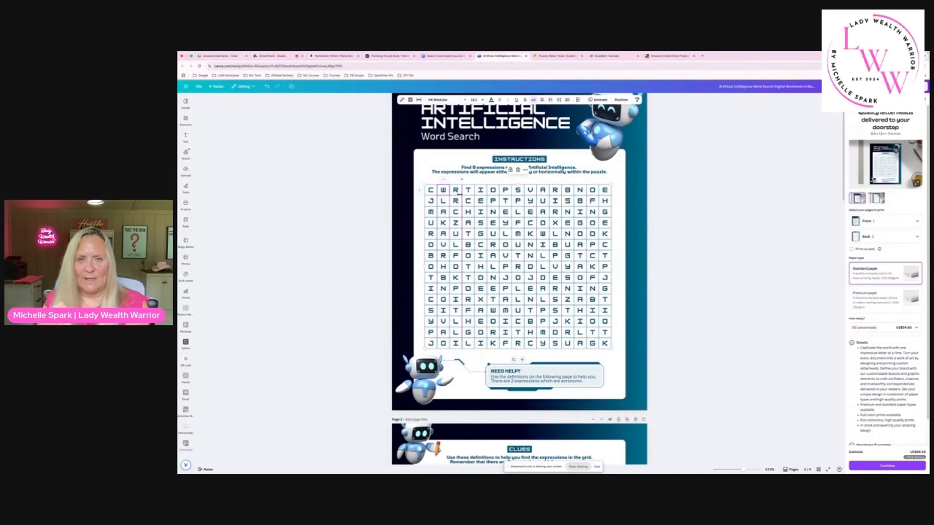
pyautogui.scroll(-10, 494, 221)
pyautogui.scroll(-5, 498, 223)
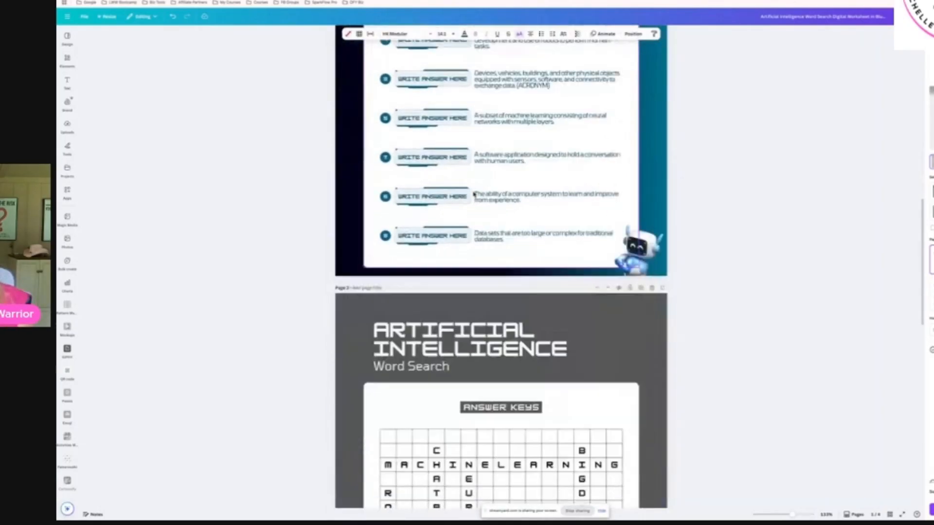
pyautogui.scroll(-10, 474, 195)
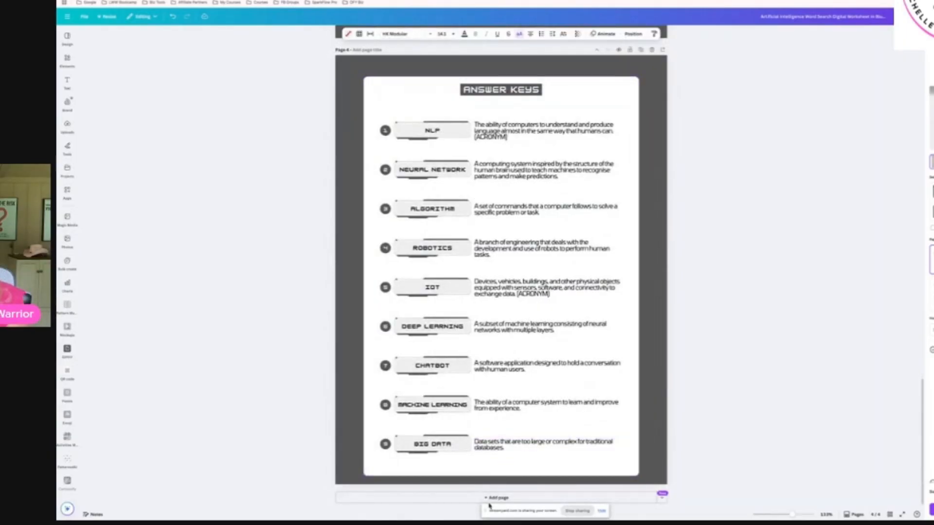
# Add a page after the answer keys and give it the dark purple background from the brand palette.
pyautogui.click(492, 500)
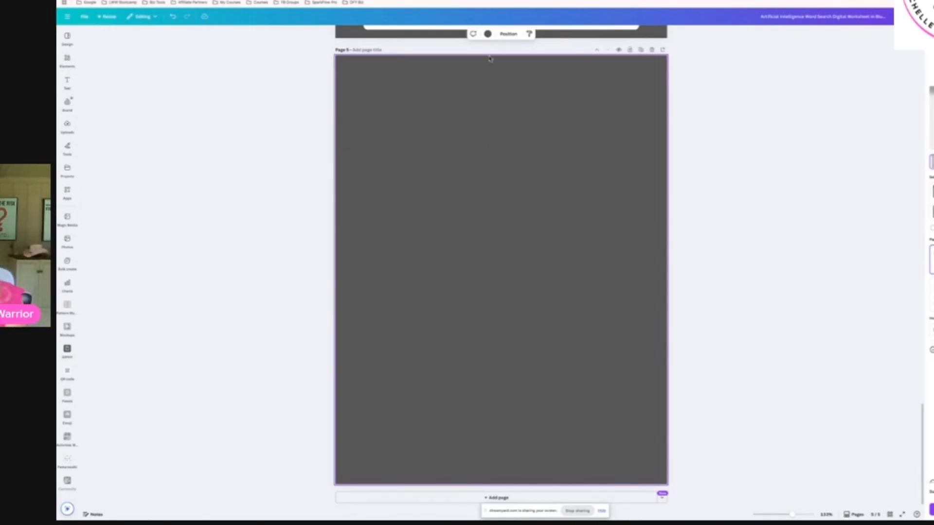
pyautogui.click(488, 33)
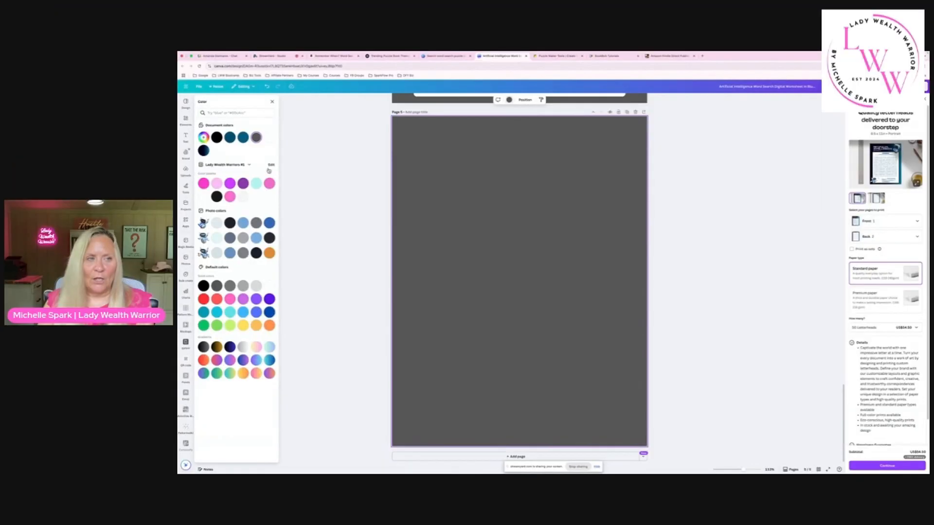
pyautogui.click(204, 182)
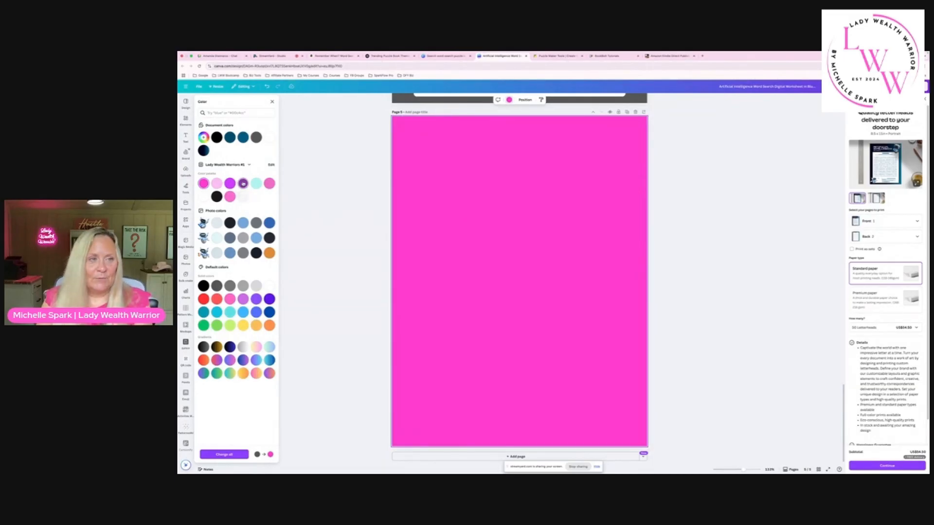
pyautogui.click(242, 183)
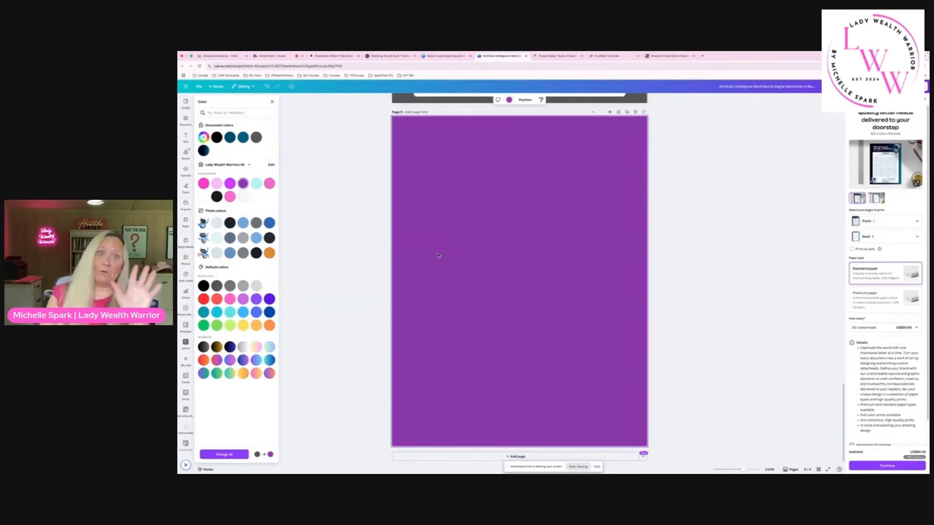
pyautogui.click(272, 101)
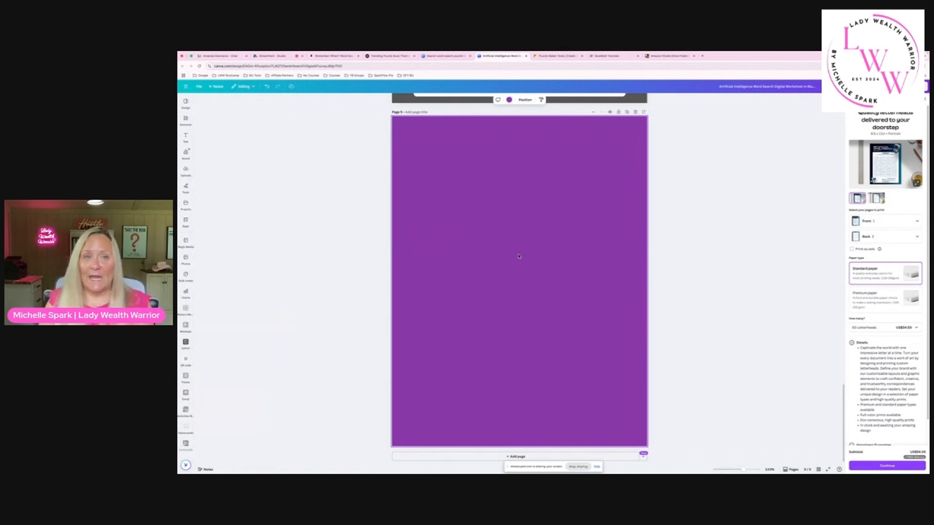
# Copy the "Boss Up" letter grid from the ChatGPT conversation and paste it onto the new purple page in Canva.
pyautogui.click(382, 56)
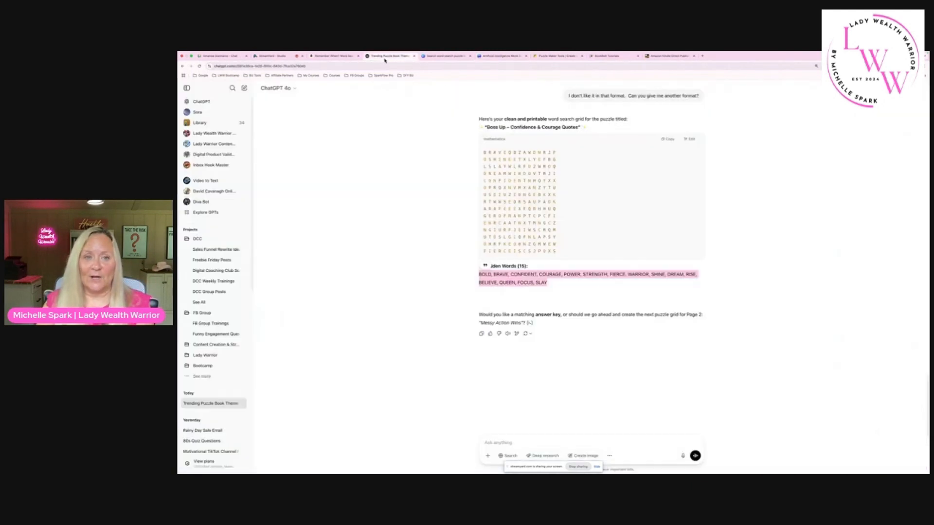
pyautogui.moveTo(484, 153); pyautogui.dragTo(557, 252)
pyautogui.click(474, 1)
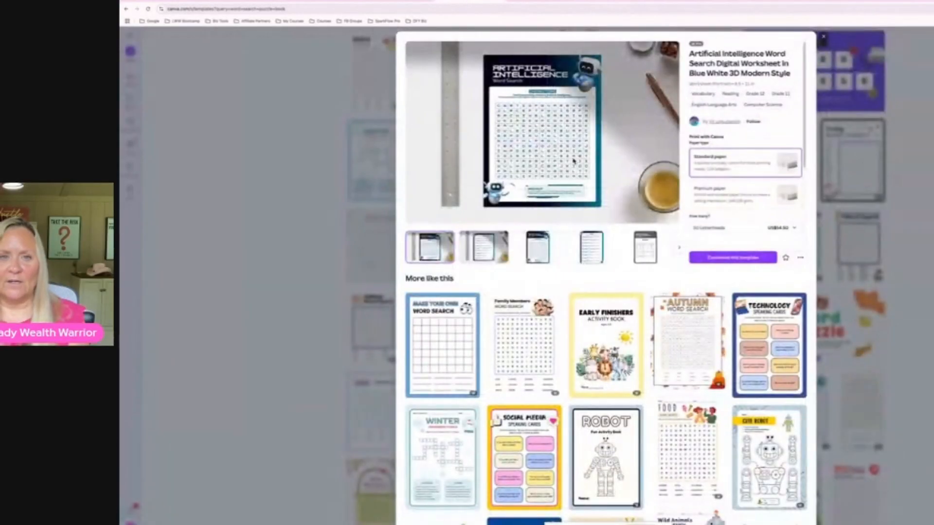
pyautogui.click(529, 4)
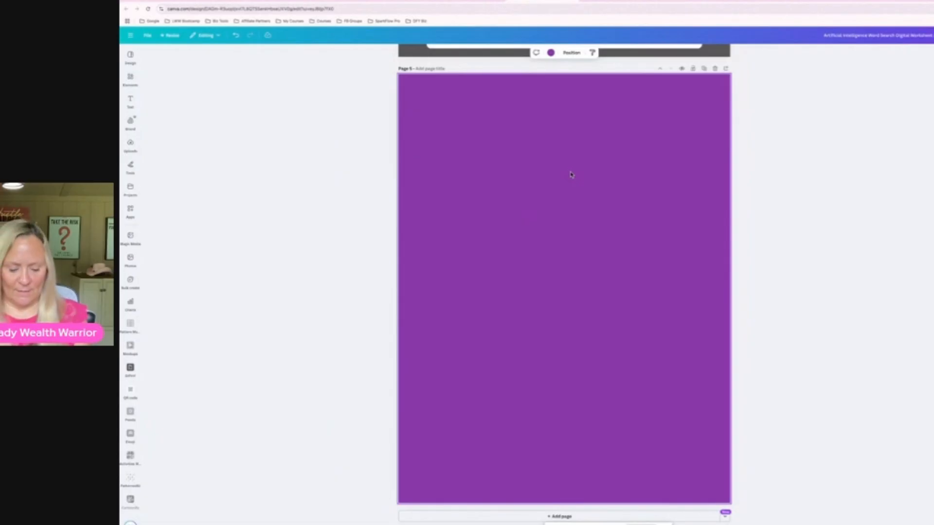
pyautogui.hotkey('ctrl', 'v')
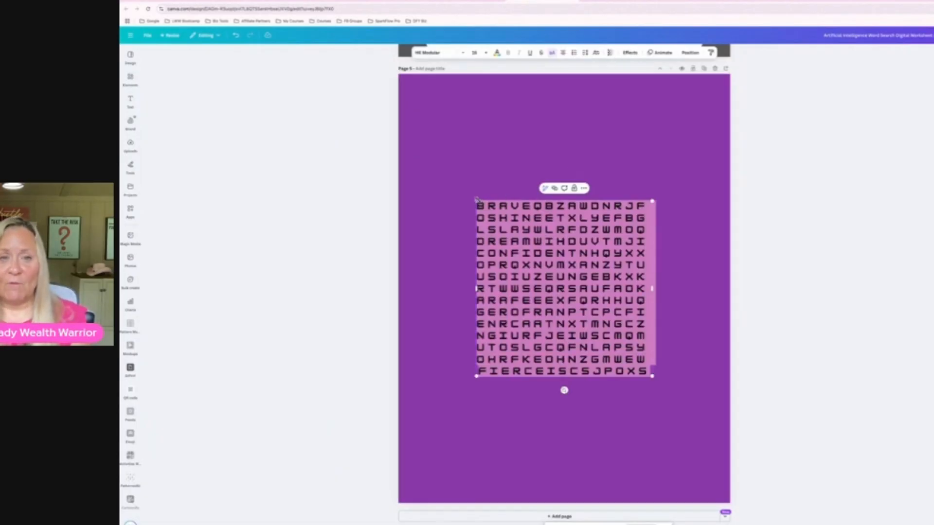
# Enlarge the pasted letter grid to fill most of the page width and centre it on the page.
pyautogui.moveTo(476, 201); pyautogui.dragTo(436, 161)
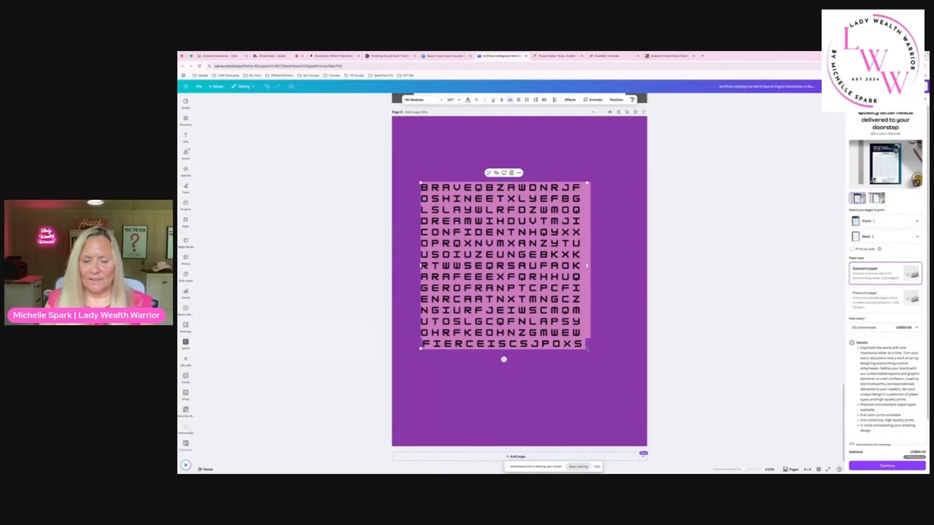
pyautogui.moveTo(653, 376); pyautogui.dragTo(692, 416)
pyautogui.moveTo(435, 417); pyautogui.dragTo(427, 425)
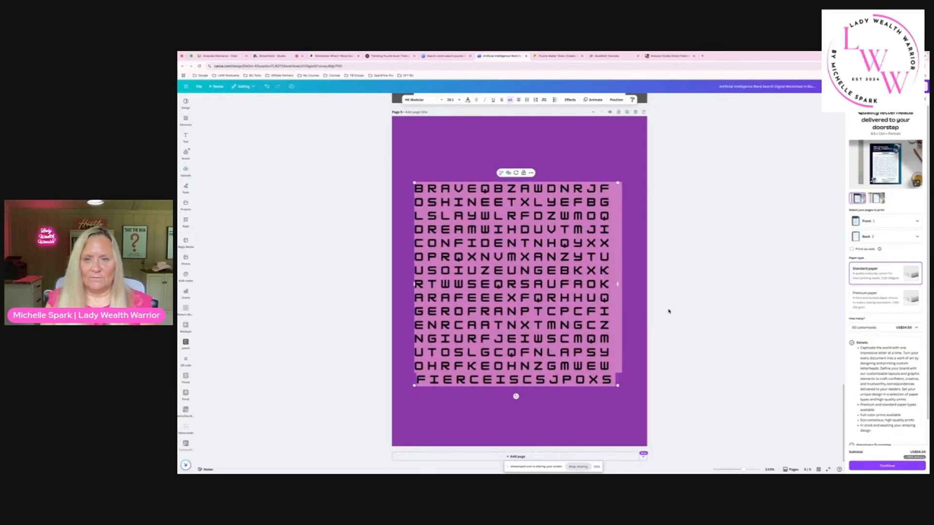
pyautogui.click(669, 311)
pyautogui.moveTo(551, 303)
pyautogui.mouseDown()
pyautogui.moveTo(553, 284)
pyautogui.moveTo(552, 308)
pyautogui.mouseUp()
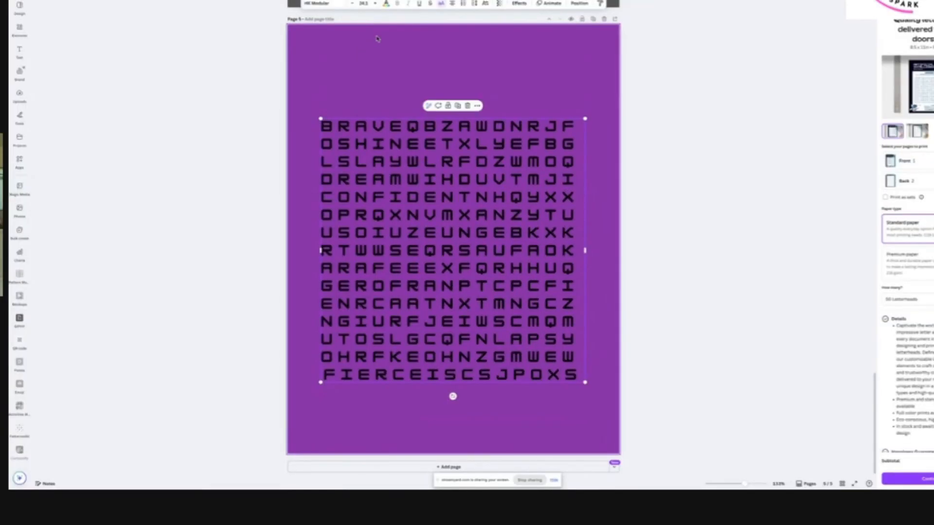
# Change the letter grid page's background to the pale blue from the photo colours.
pyautogui.click(377, 39)
pyautogui.click(427, 3)
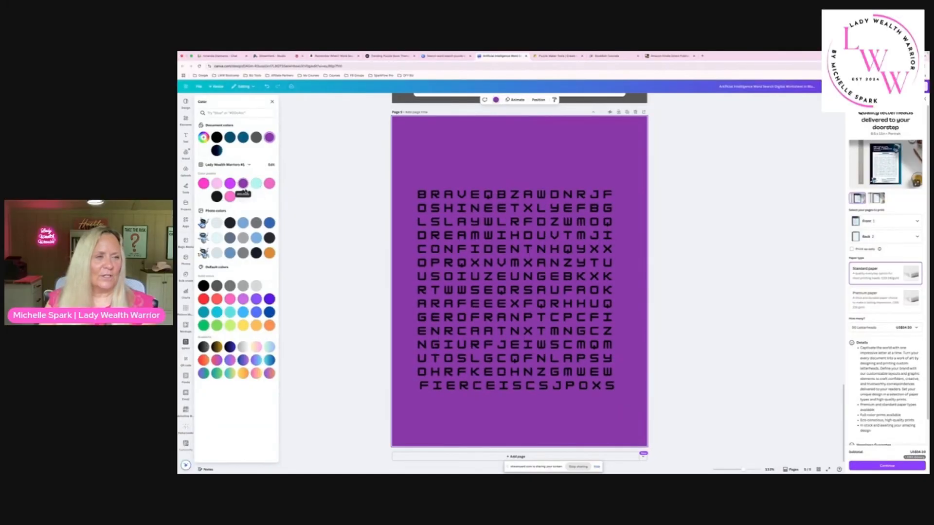
pyautogui.click(204, 196)
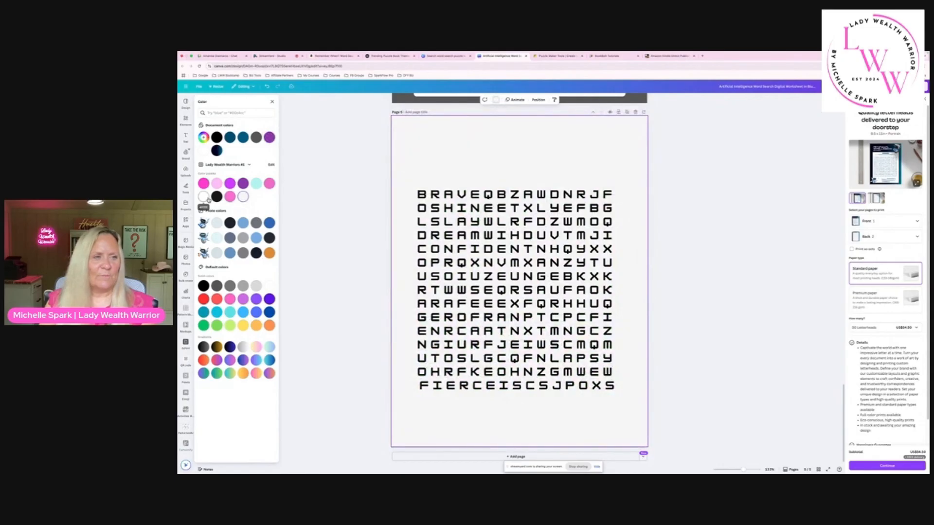
pyautogui.click(216, 238)
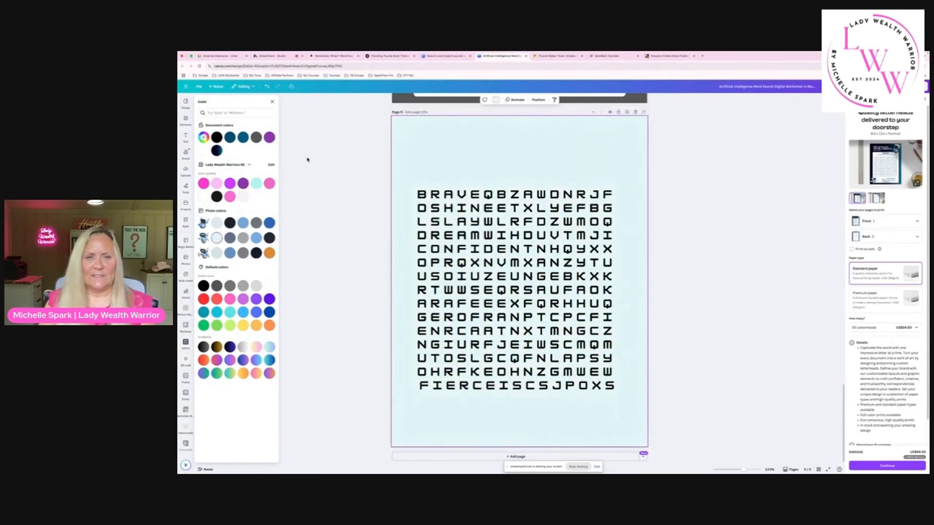
# Move the letter grid slightly higher on the pale blue page.
pyautogui.moveTo(466, 226)
pyautogui.mouseDown()
pyautogui.moveTo(475, 227)
pyautogui.moveTo(467, 228)
pyautogui.mouseUp()
pyautogui.click(681, 261)
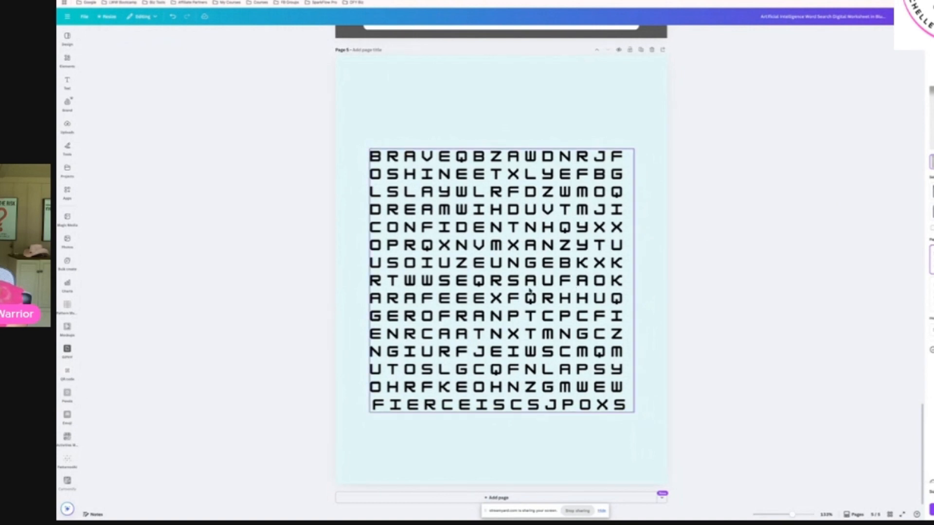
pyautogui.moveTo(530, 291); pyautogui.dragTo(531, 284)
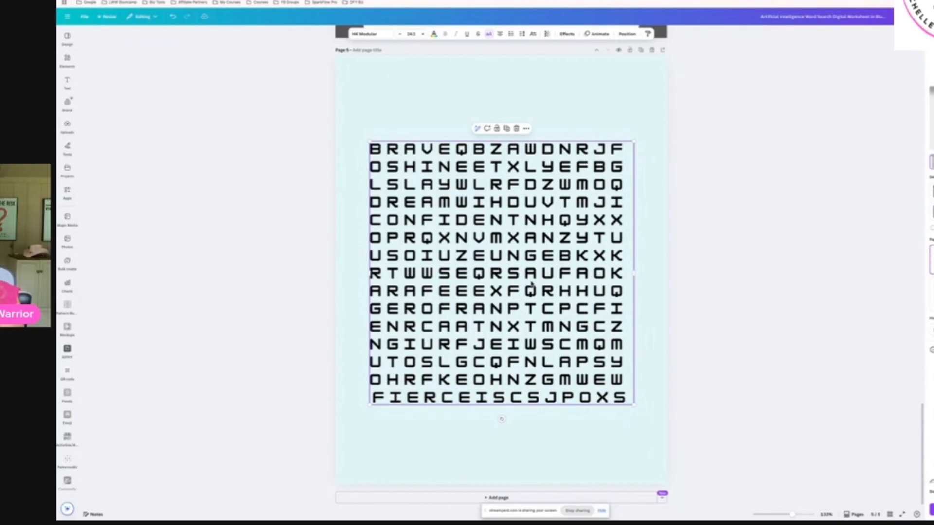
# Add another page after the letter grid and search the Canva apps for "puzzle maker".
pyautogui.click(493, 498)
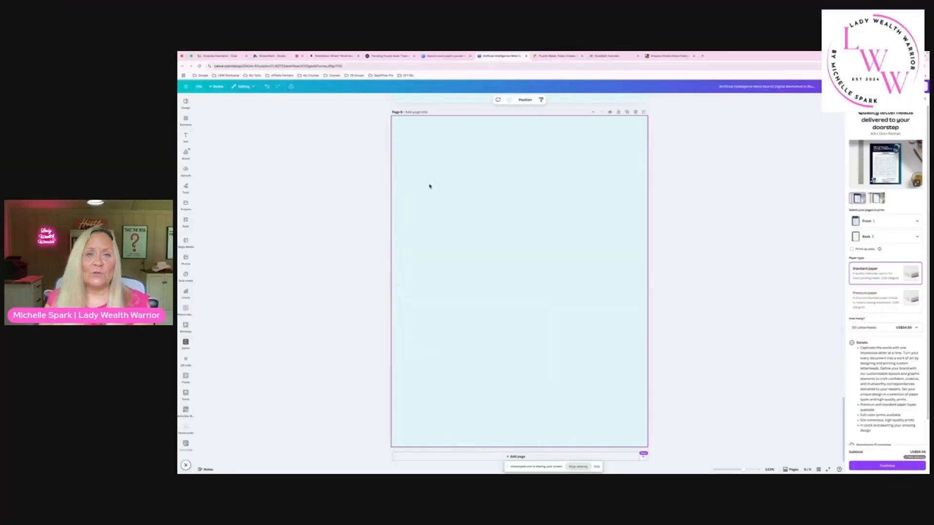
pyautogui.click(186, 292)
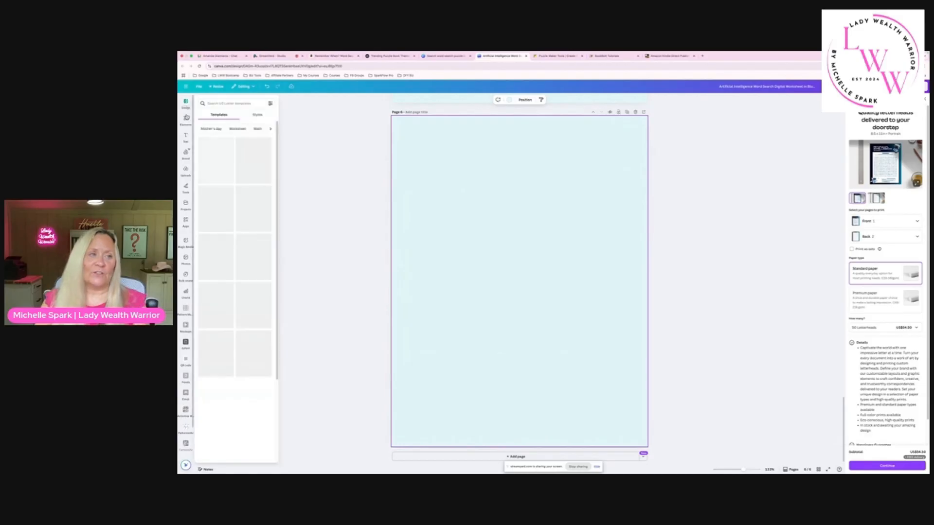
pyautogui.click(186, 242)
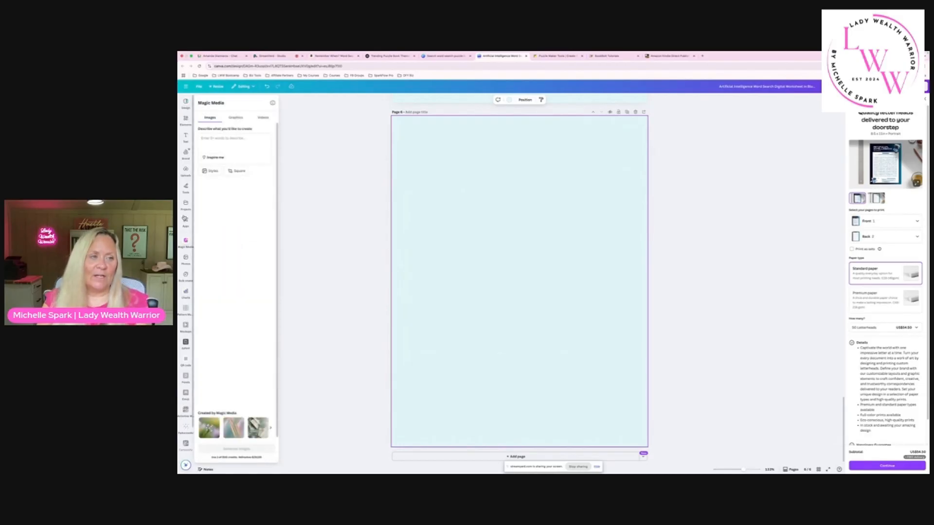
pyautogui.click(185, 221)
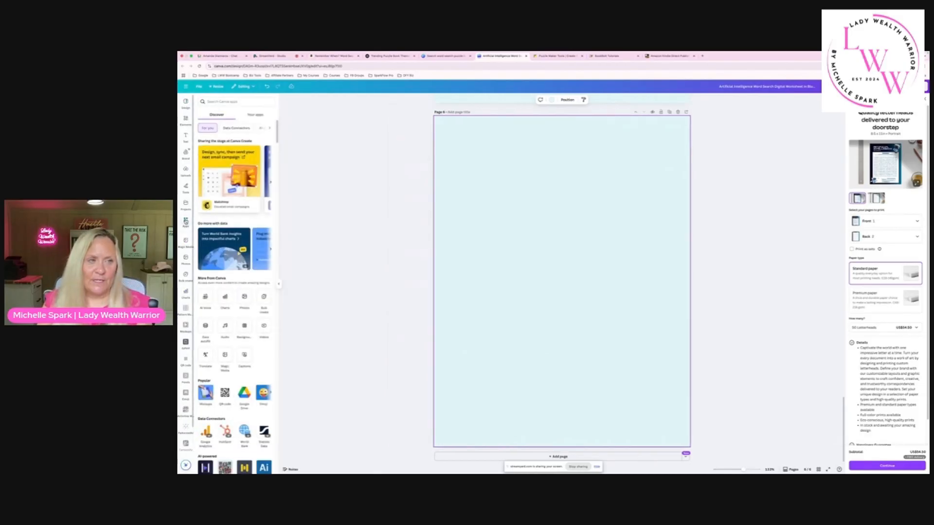
pyautogui.click(212, 102)
pyautogui.write('puzzle maker')
pyautogui.press('Return')
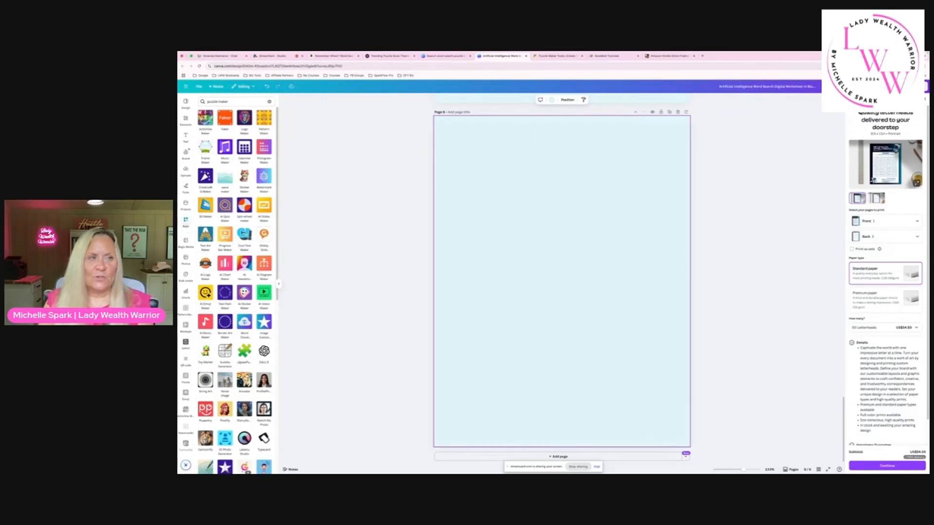
# Open the Activities Maker app and browse its word list presets for word searches.
pyautogui.click(206, 122)
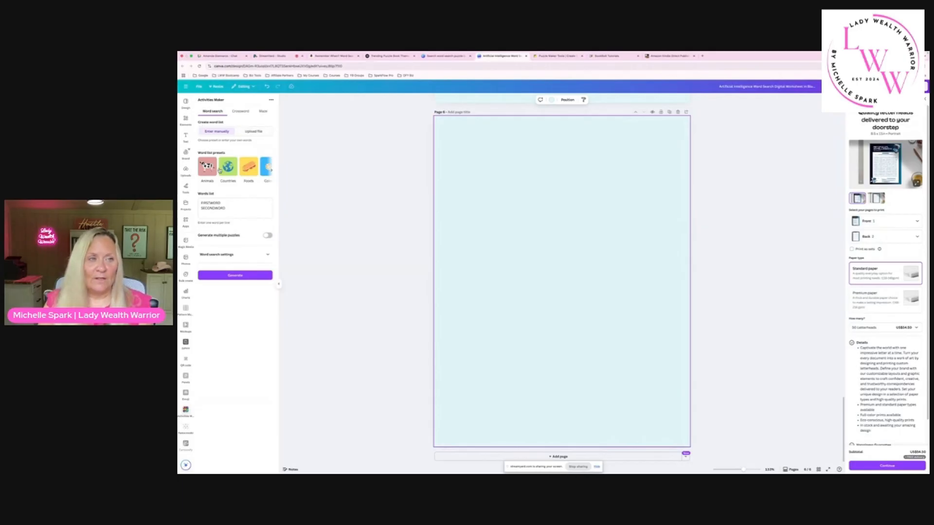
pyautogui.click(273, 171)
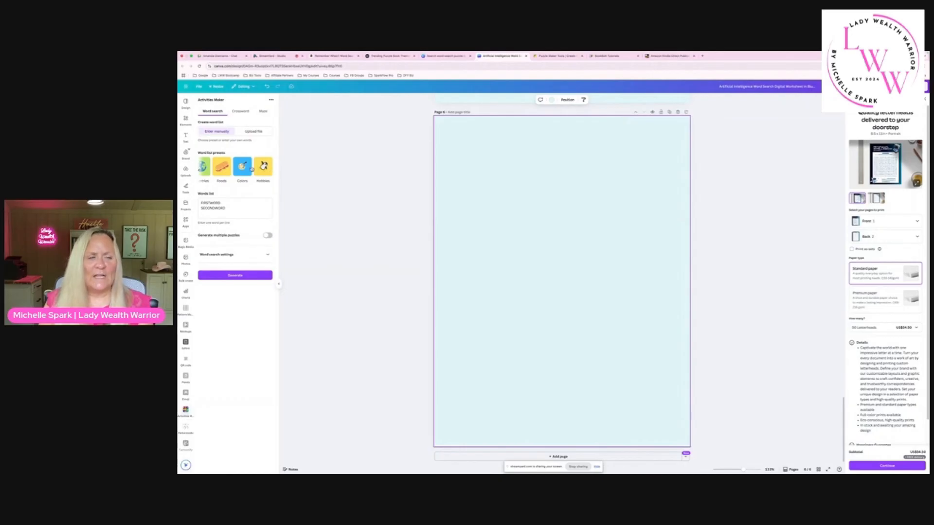
pyautogui.hscroll(-2, 225, 169)
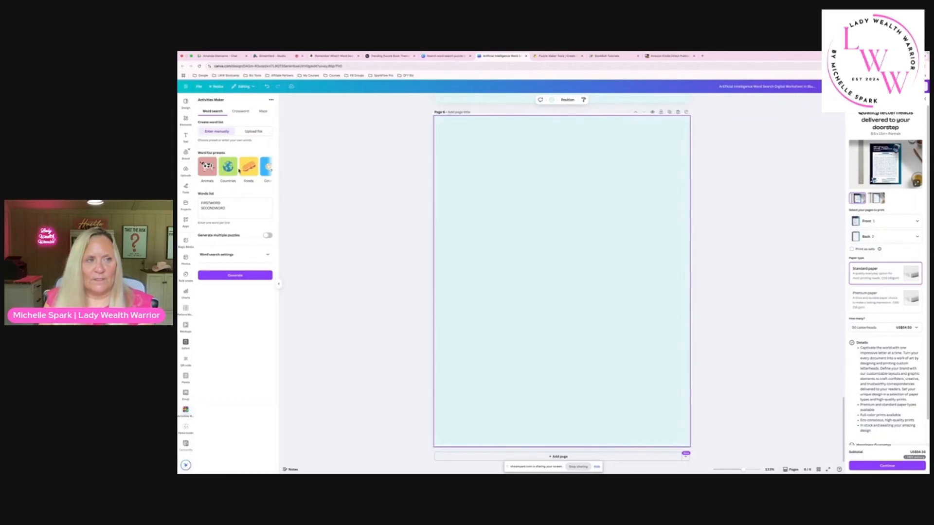
# Replace Activities Maker's sample words with the comma-separated hidden words, BOLD through SLAY, copied from ChatGPT.
pyautogui.click(389, 56)
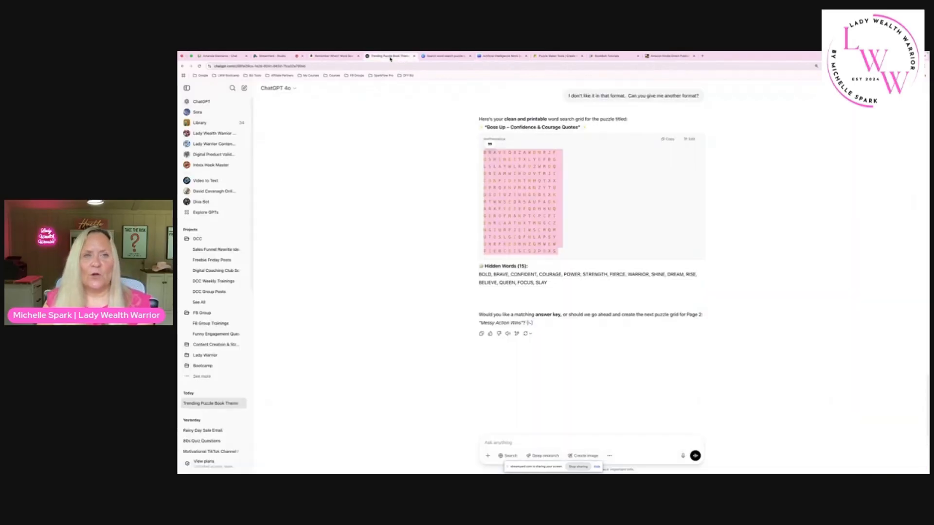
pyautogui.moveTo(479, 273); pyautogui.dragTo(547, 283)
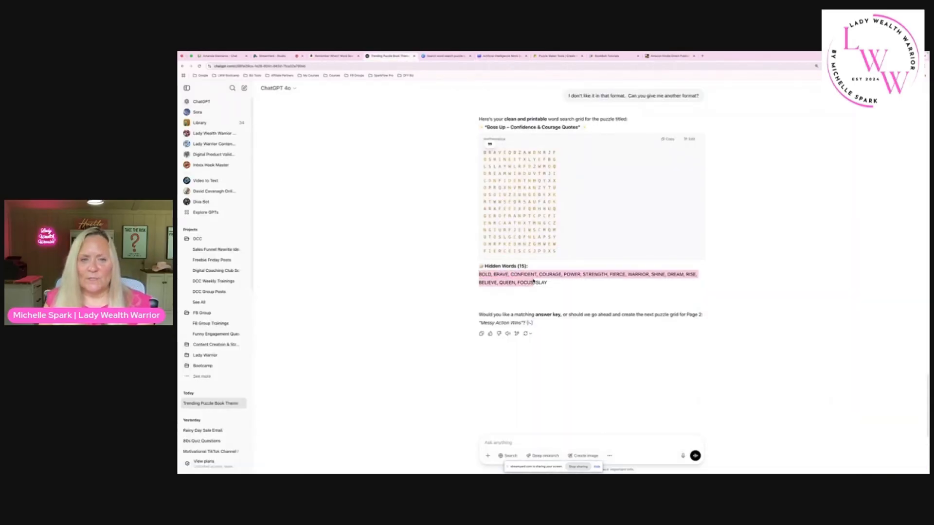
pyautogui.rightClick(537, 281)
pyautogui.click(544, 291)
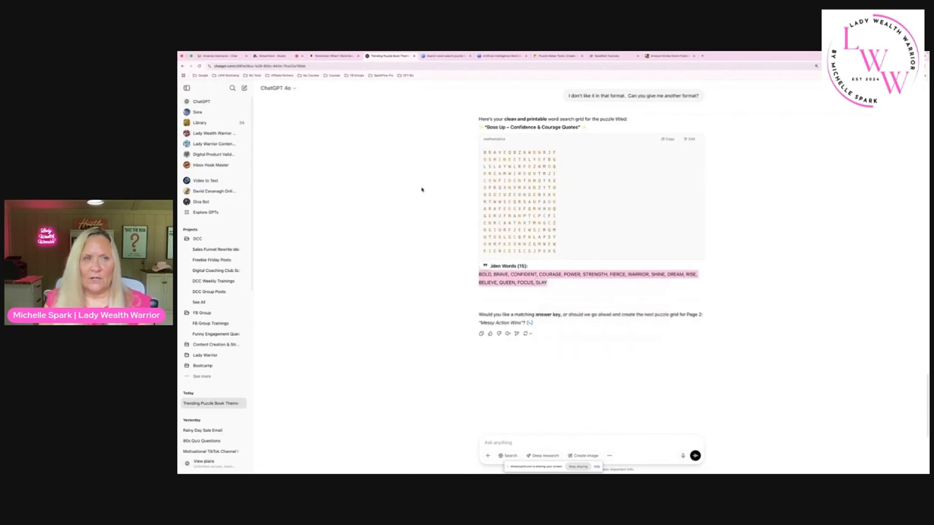
pyautogui.click(501, 56)
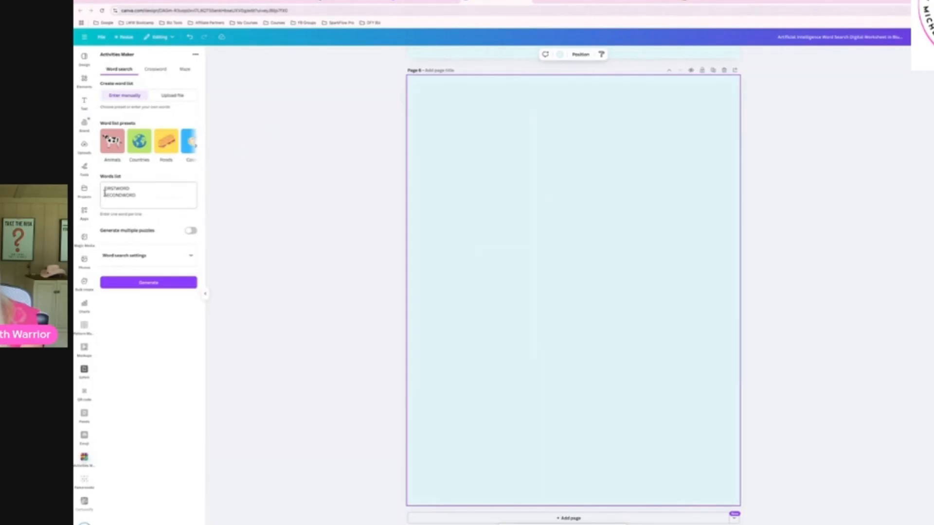
pyautogui.moveTo(104, 187); pyautogui.dragTo(153, 196)
pyautogui.hotkey('ctrl', 'v')
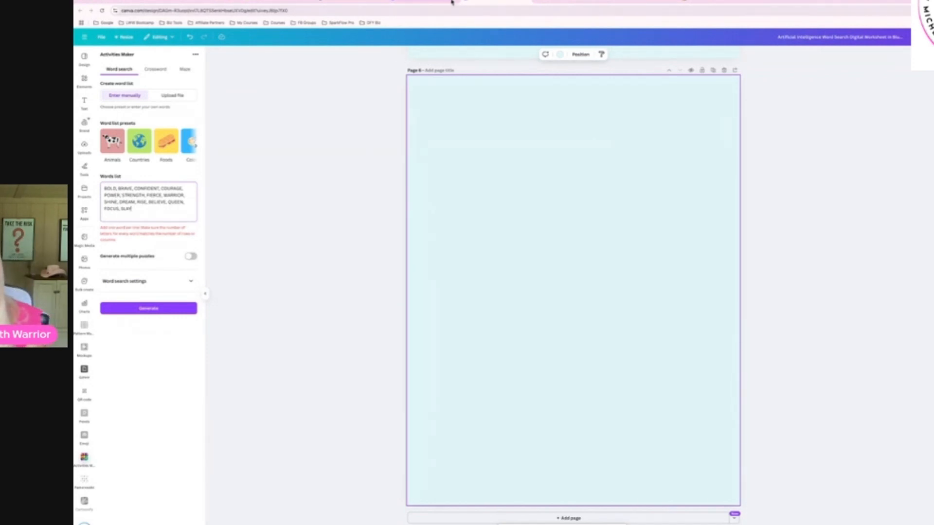
# Replace the comma-separated words in Activities Maker with ChatGPT's bulleted "Boss Up" word list, Bold through Slay.
pyautogui.click(351, 1)
pyautogui.scroll(15, 472, 160)
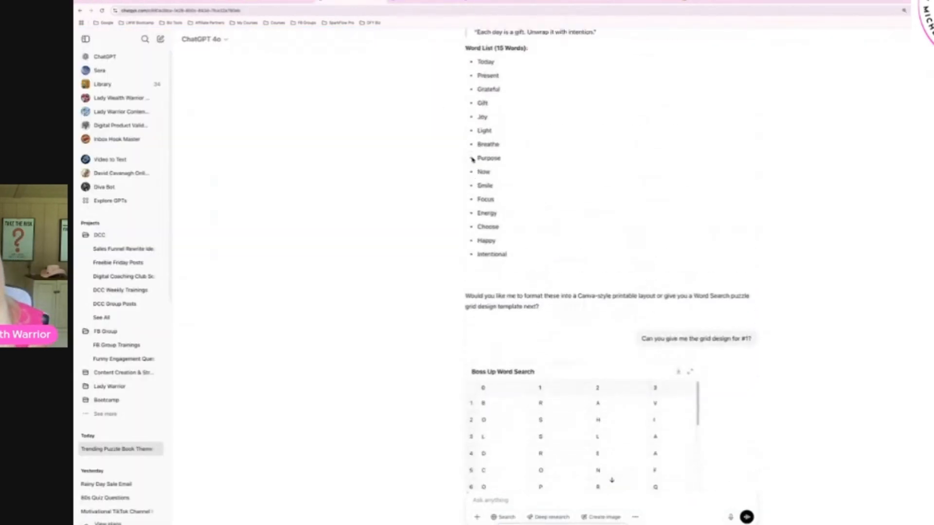
pyautogui.scroll(15, 474, 155)
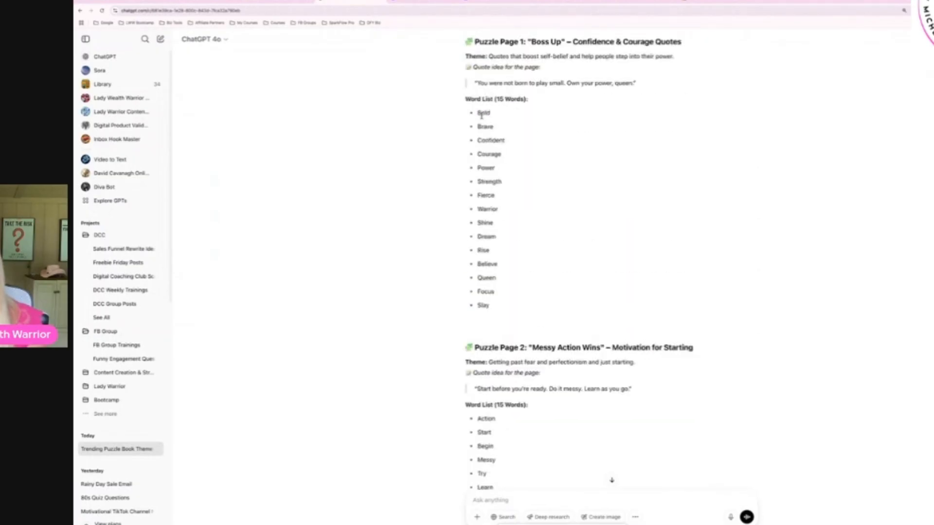
pyautogui.scroll(-3, 481, 119)
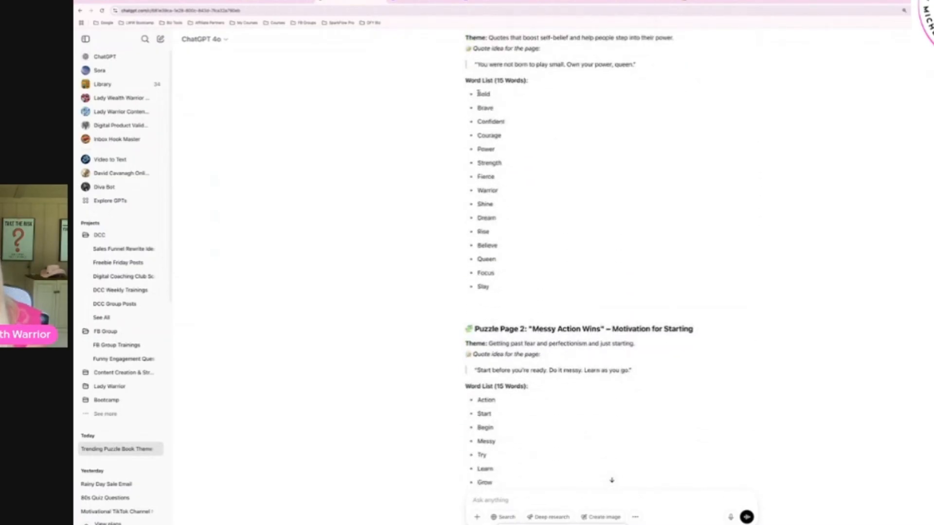
pyautogui.moveTo(478, 93); pyautogui.dragTo(507, 286)
pyautogui.rightClick(485, 273)
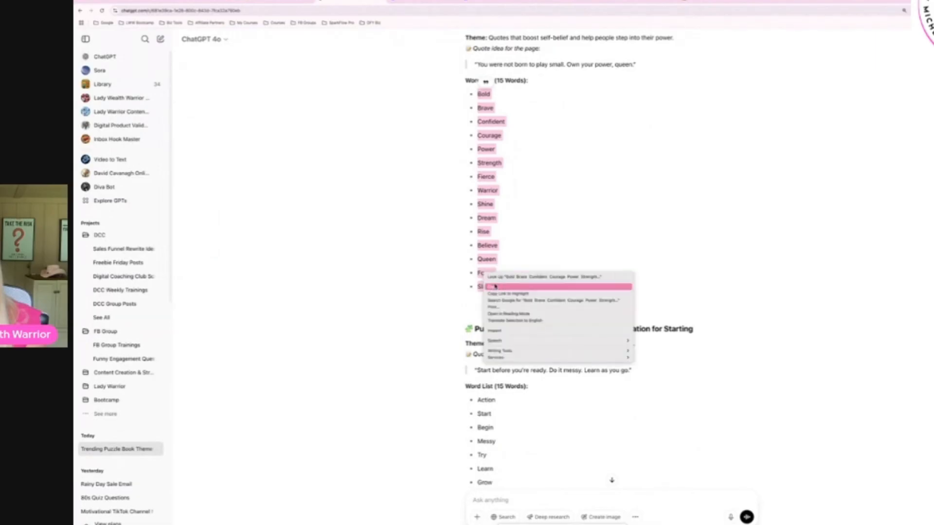
pyautogui.click(494, 286)
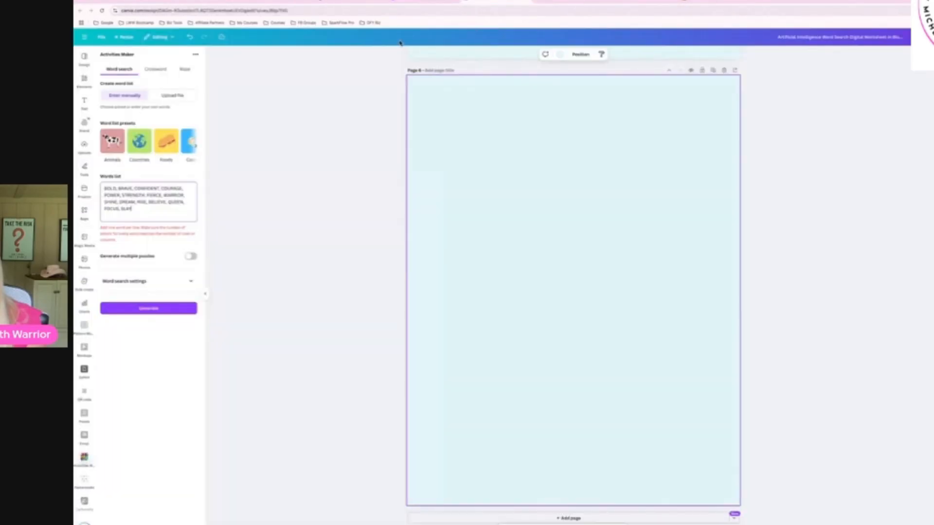
pyautogui.moveTo(104, 187); pyautogui.dragTo(142, 208)
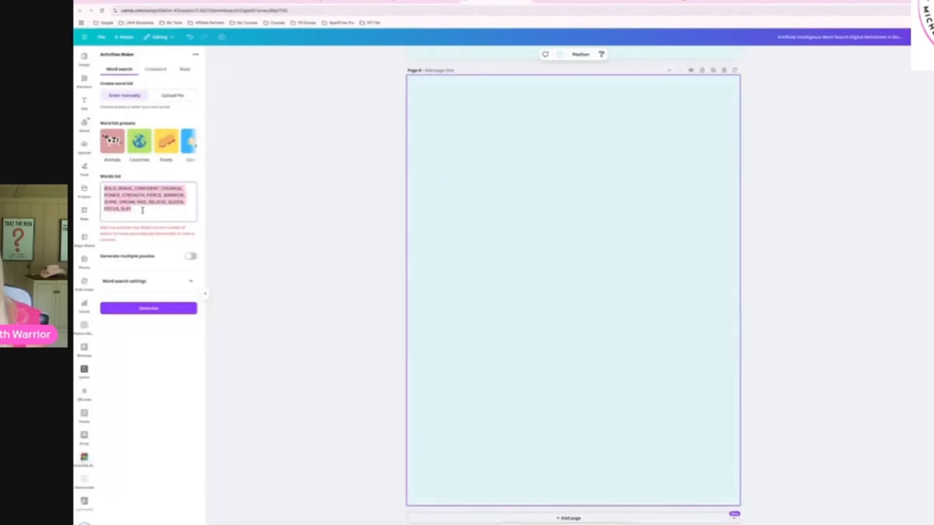
pyautogui.hotkey('ctrl', 'v')
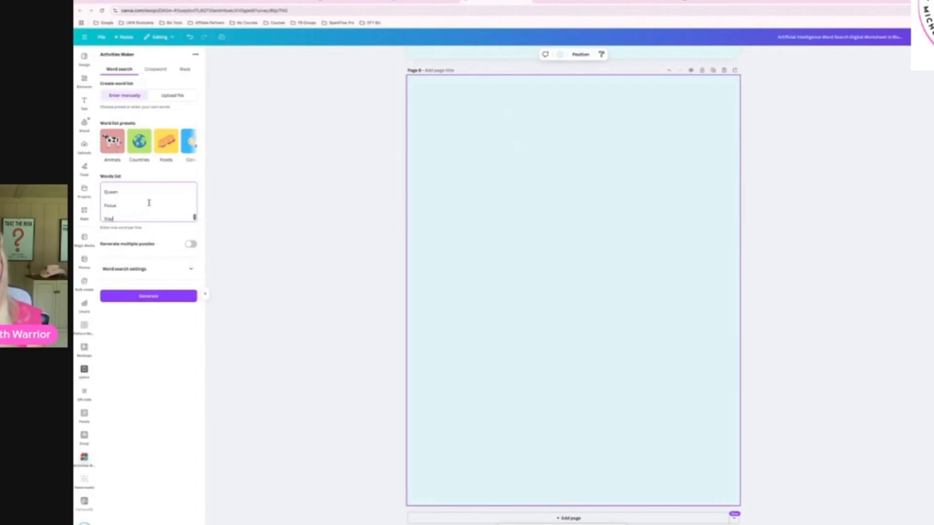
# Remove the blank lines between the words in the words list so each word sits on consecutive lines.
pyautogui.click(107, 211)
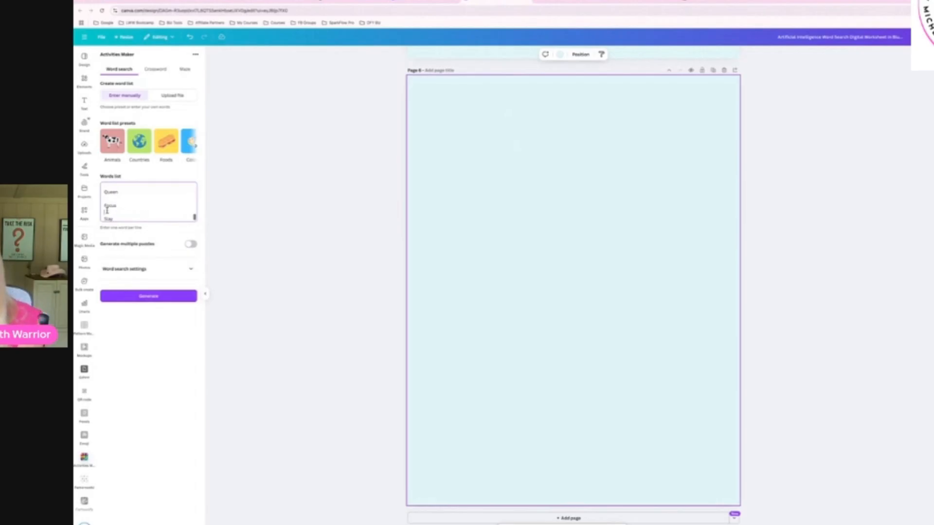
pyautogui.press('BackSpace')
pyautogui.press('Up')
pyautogui.press('BackSpace')
pyautogui.press('Up')
pyautogui.press('BackSpace')
pyautogui.press('Up')
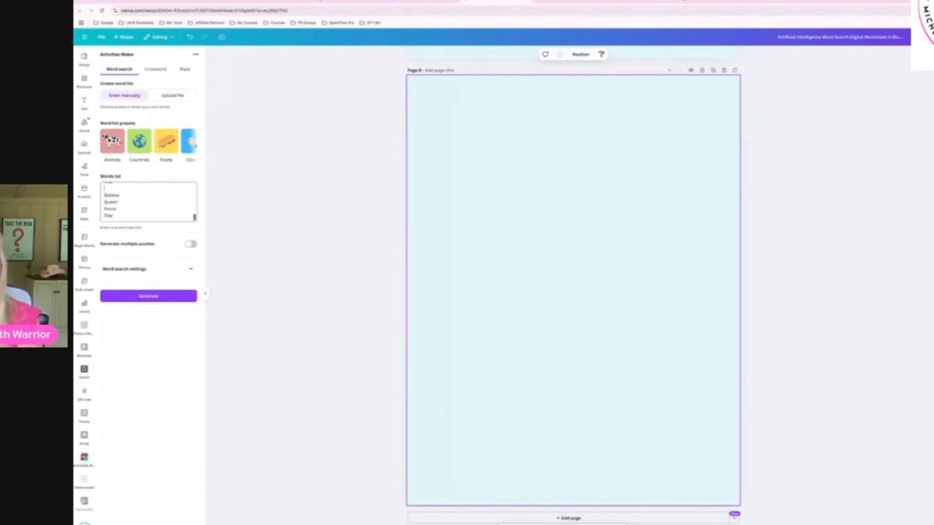
pyautogui.press('BackSpace')
pyautogui.press('Up')
pyautogui.press('BackSpace')
pyautogui.press('BackSpace')
pyautogui.press('Up')
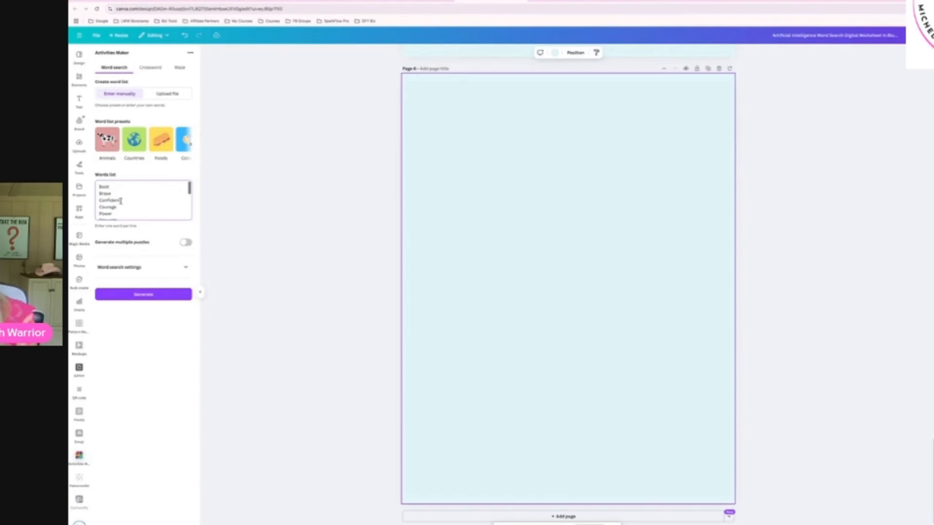
# Configure the word search settings to a maximum of 15 words per puzzle, 16 rows and 16 columns.
pyautogui.click(127, 269)
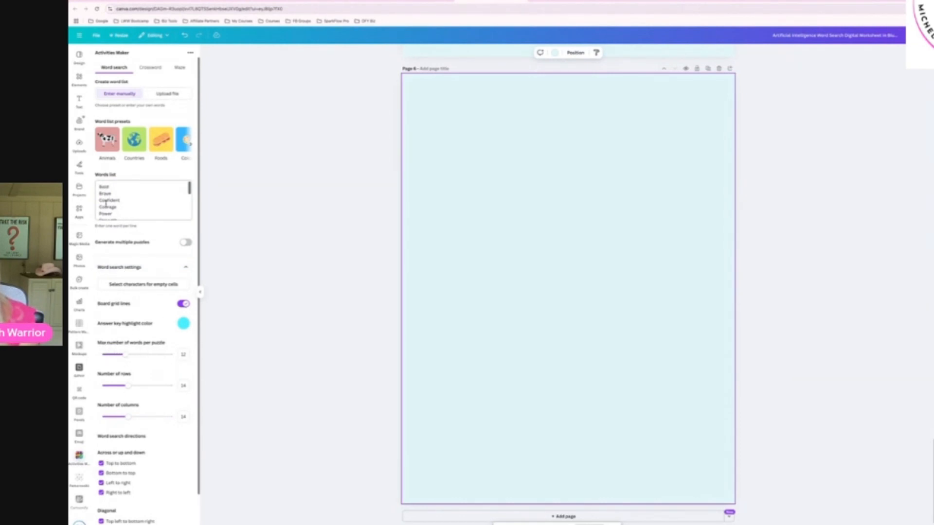
pyautogui.scroll(-5, 107, 207)
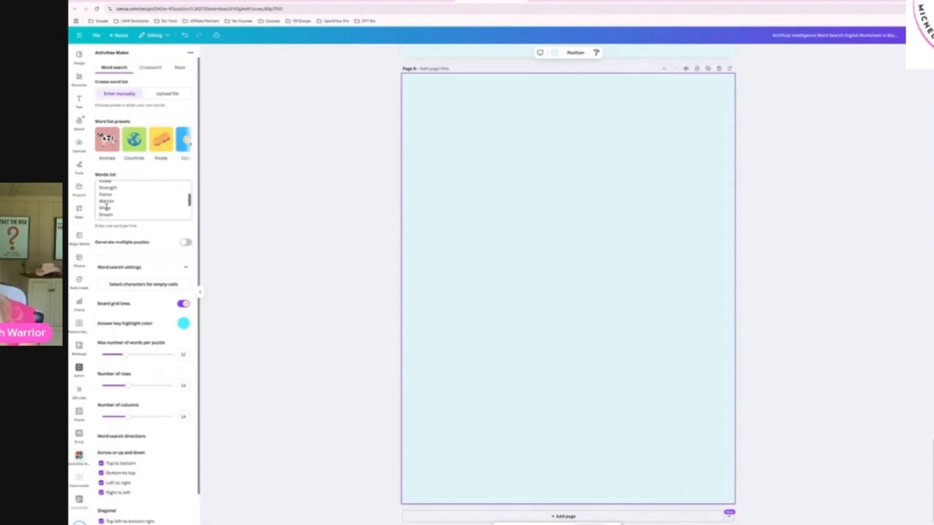
pyautogui.scroll(-3, 106, 208)
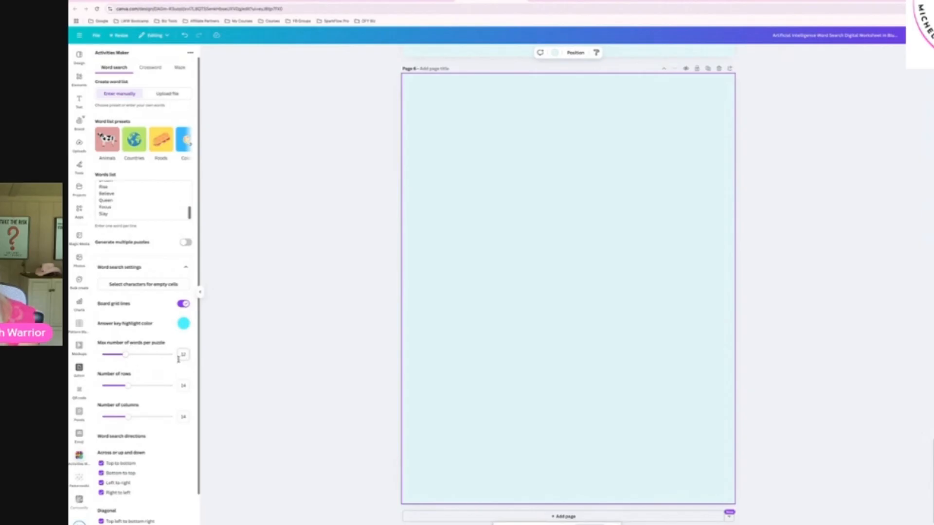
pyautogui.write('15')
pyautogui.press('Tab')
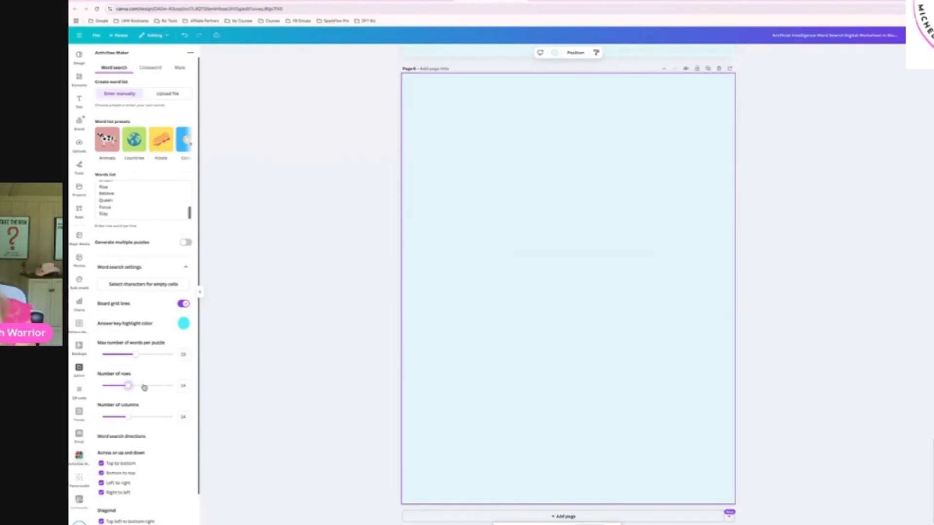
pyautogui.click(183, 386)
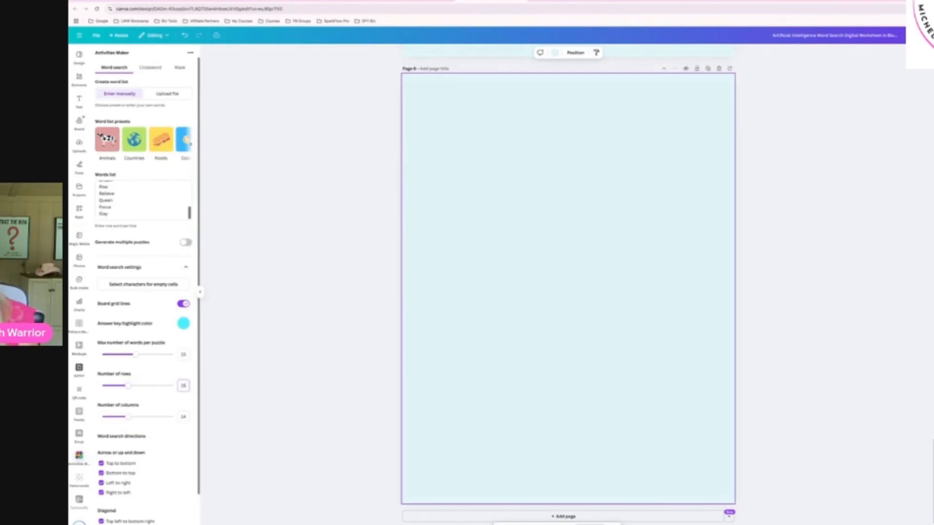
pyautogui.write('16')
pyautogui.click(182, 416)
pyautogui.scroll(-2, 149, 382)
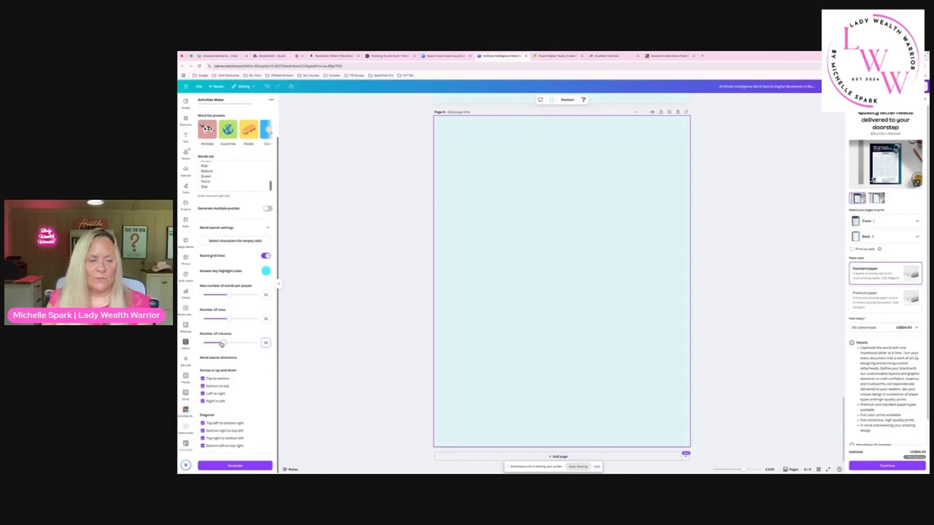
# Generate the word search and separate its word list, puzzle grid and highlighted answer key on page 6.
pyautogui.scroll(3, 229, 266)
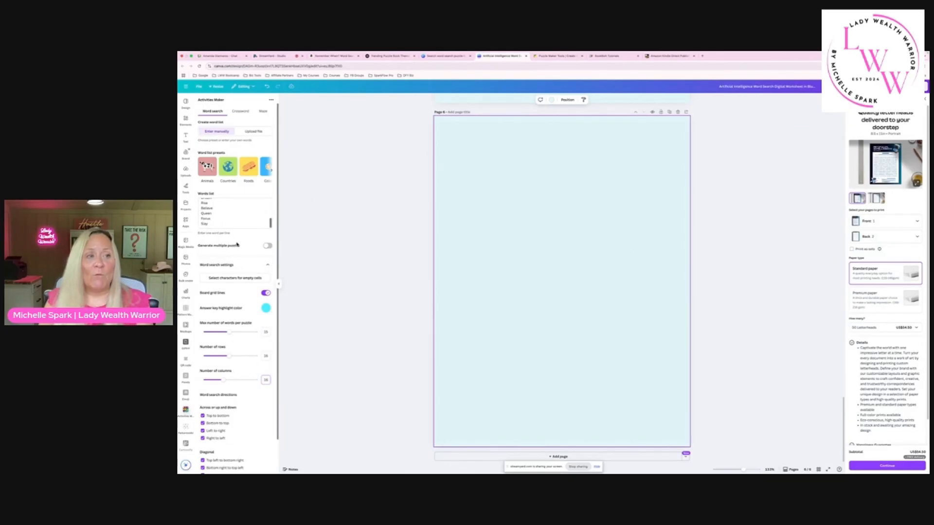
pyautogui.scroll(-3, 236, 246)
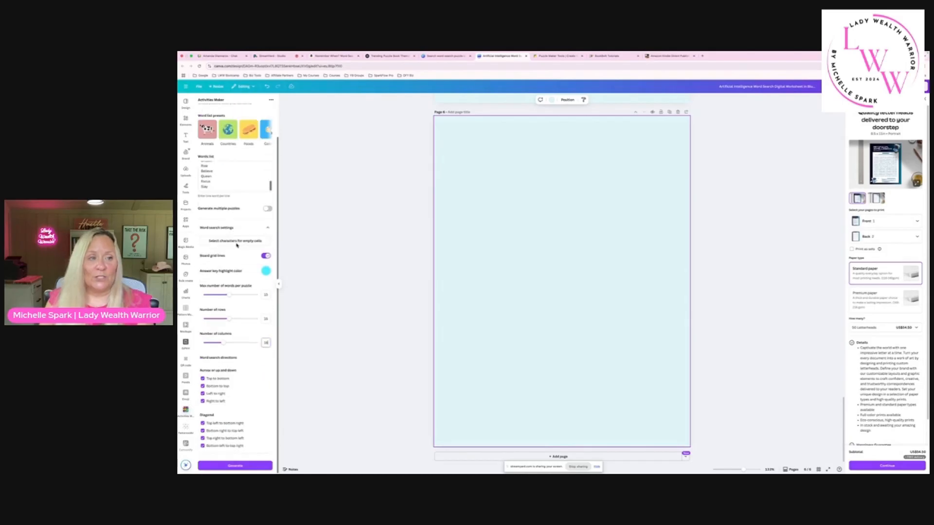
pyautogui.click(234, 466)
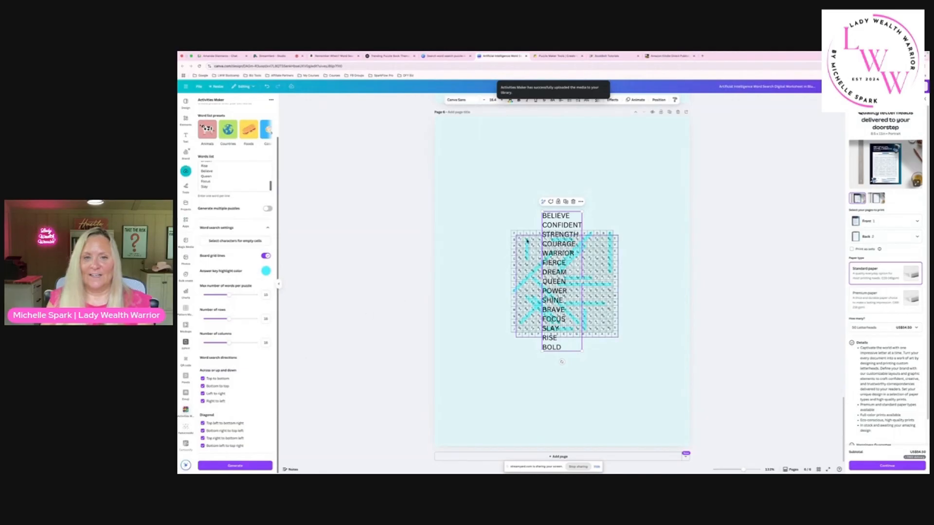
pyautogui.moveTo(553, 224); pyautogui.dragTo(642, 222)
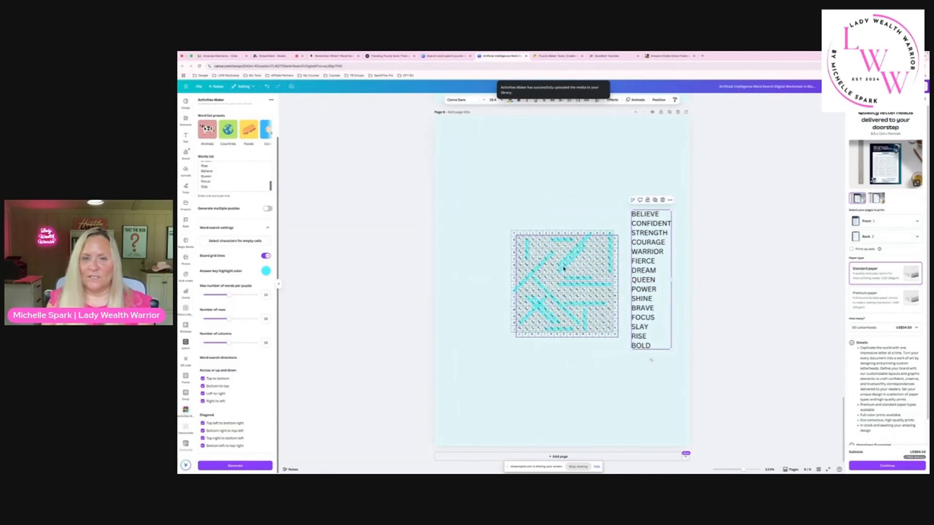
pyautogui.moveTo(558, 263); pyautogui.dragTo(554, 157)
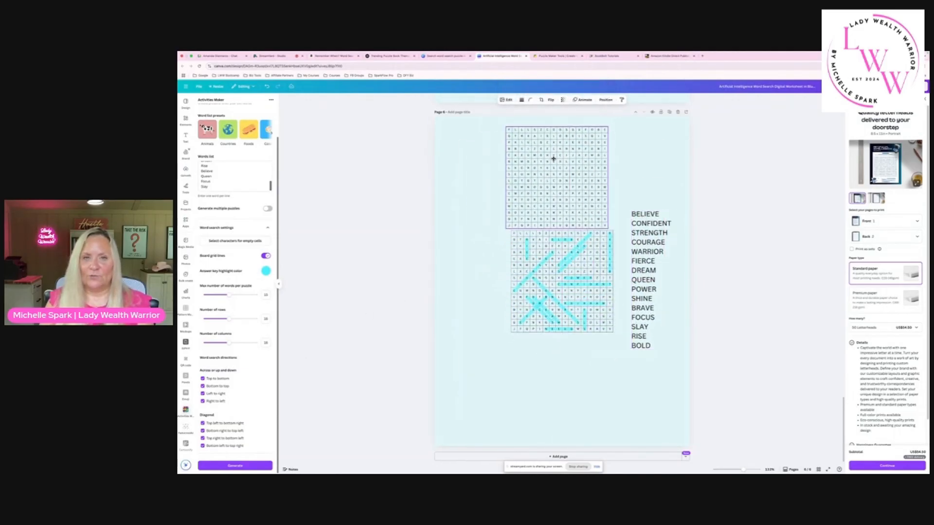
pyautogui.moveTo(568, 287); pyautogui.dragTo(565, 352)
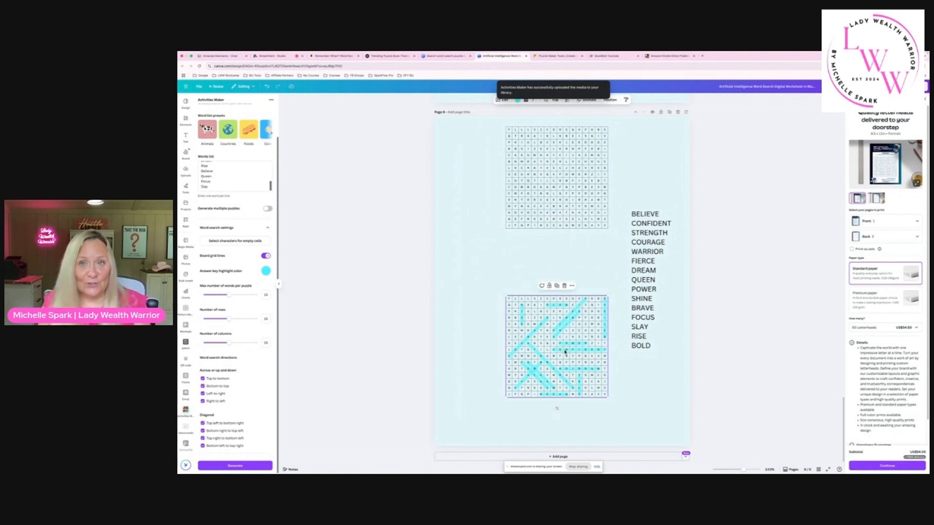
# Add a page after the puzzle and move the highlighted answer key grid near its upper left.
pyautogui.click(554, 457)
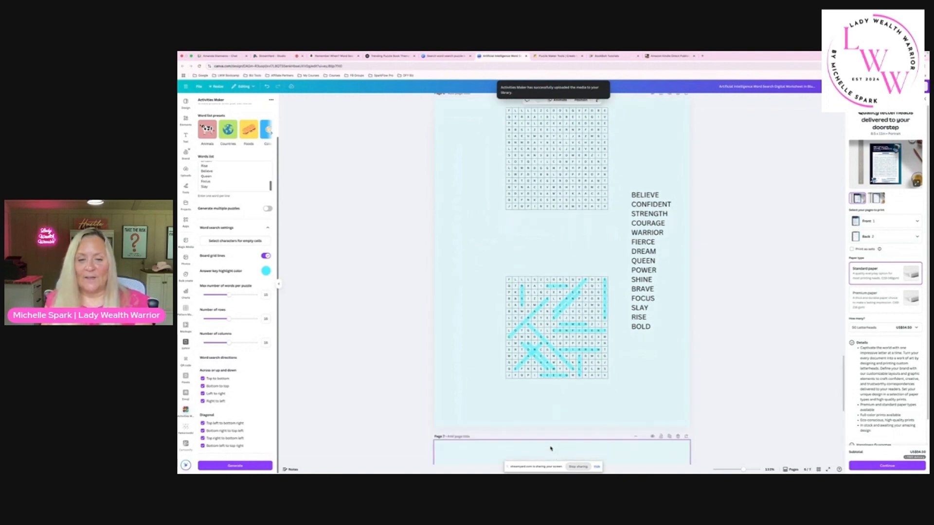
pyautogui.scroll(3, 544, 217)
pyautogui.moveTo(559, 145); pyautogui.dragTo(501, 309)
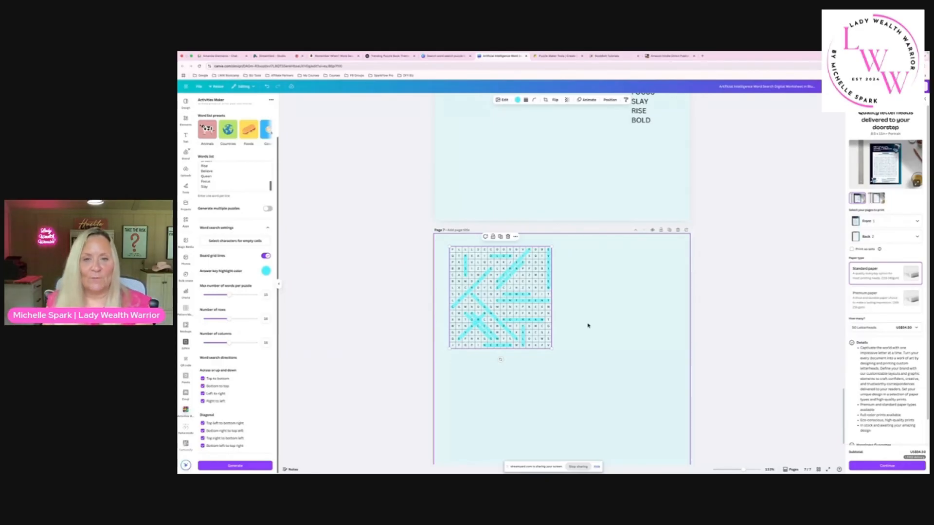
# Move the word list beneath the puzzle grid on page 6.
pyautogui.scroll(5, 586, 318)
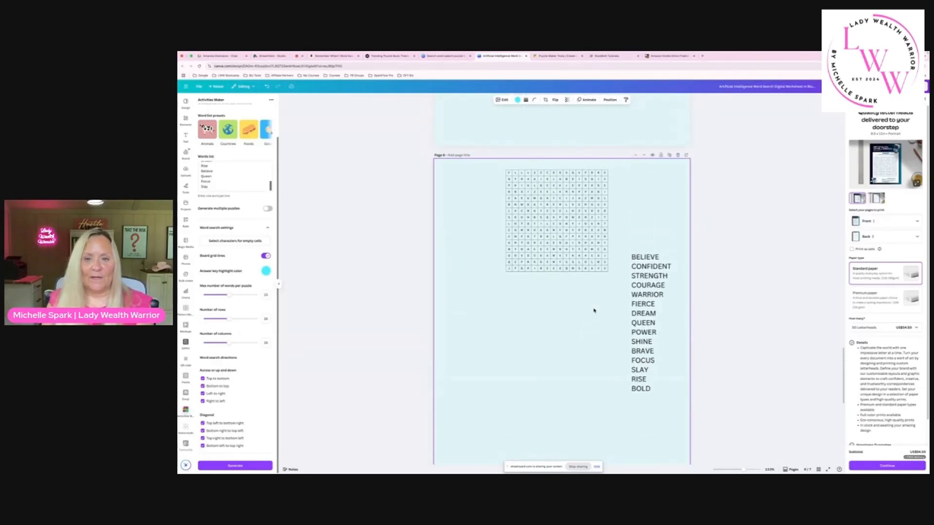
pyautogui.click(640, 295)
pyautogui.moveTo(640, 295); pyautogui.dragTo(572, 333)
pyautogui.scroll(-3, 579, 311)
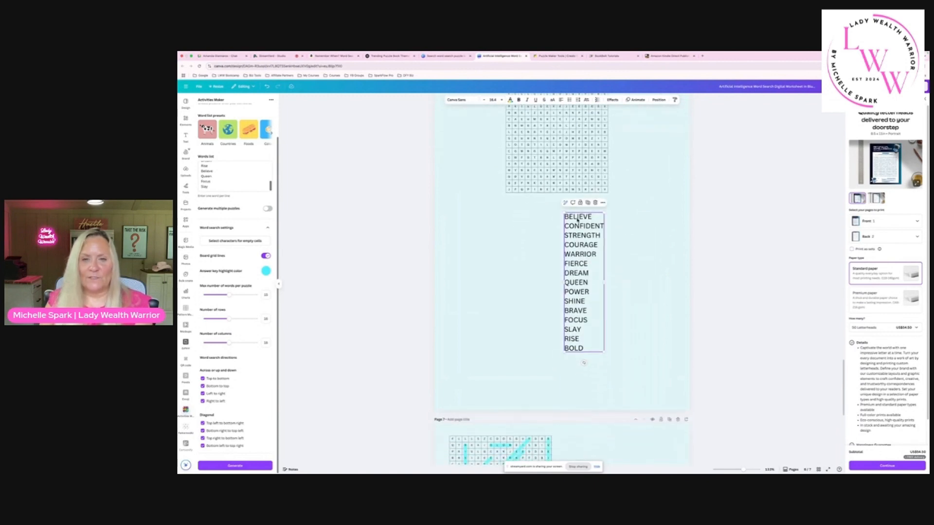
# Split the word list into three groups of five with blank lines after WARRIOR and SHINE.
pyautogui.click(595, 257)
pyautogui.click(595, 257)
pyautogui.press('Return')
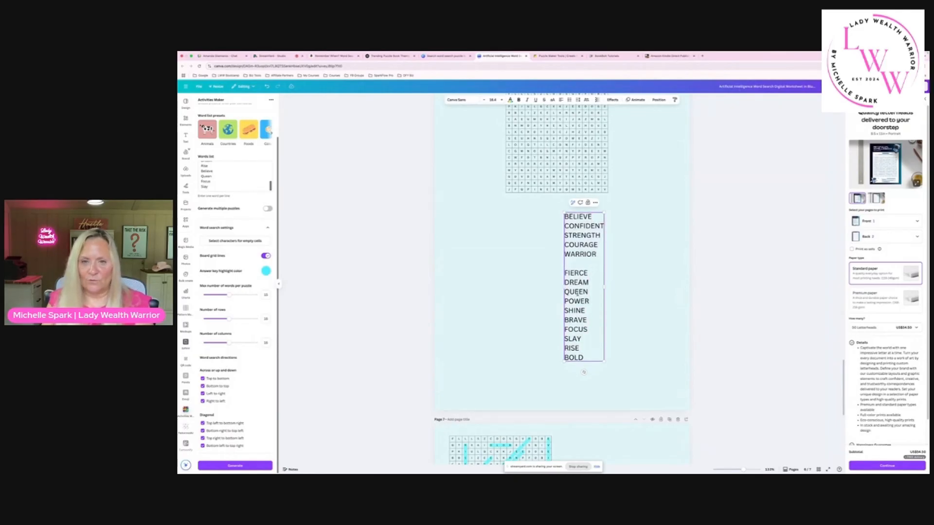
pyautogui.click(586, 311)
pyautogui.press('Return')
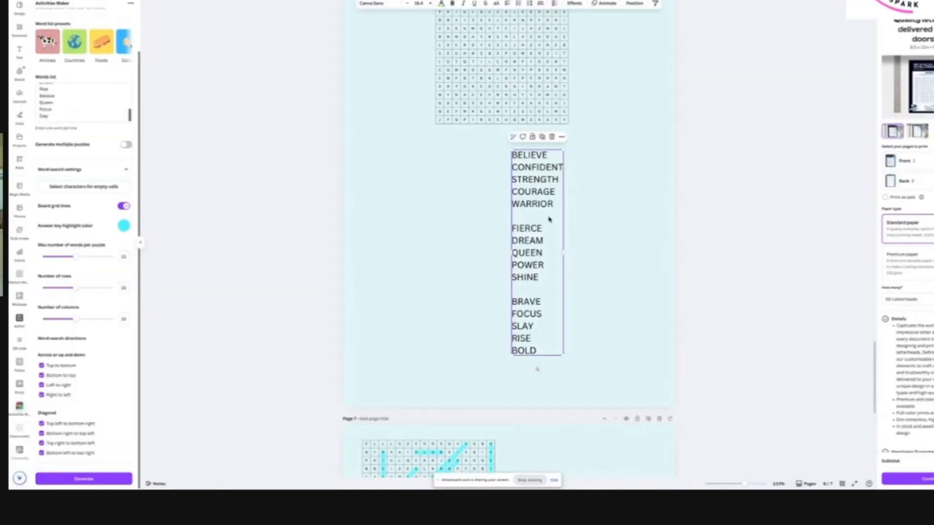
# Duplicate the grouped word list and arrange three copies side by side beneath the puzzle grid.
pyautogui.hotkey('ctrl', 'd')
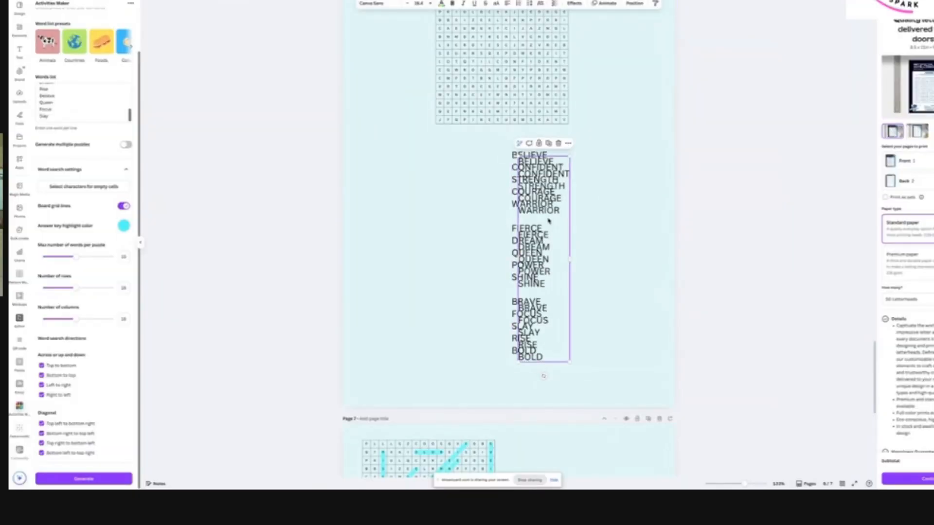
pyautogui.moveTo(549, 221); pyautogui.dragTo(609, 217)
pyautogui.moveTo(570, 235); pyautogui.dragTo(597, 234)
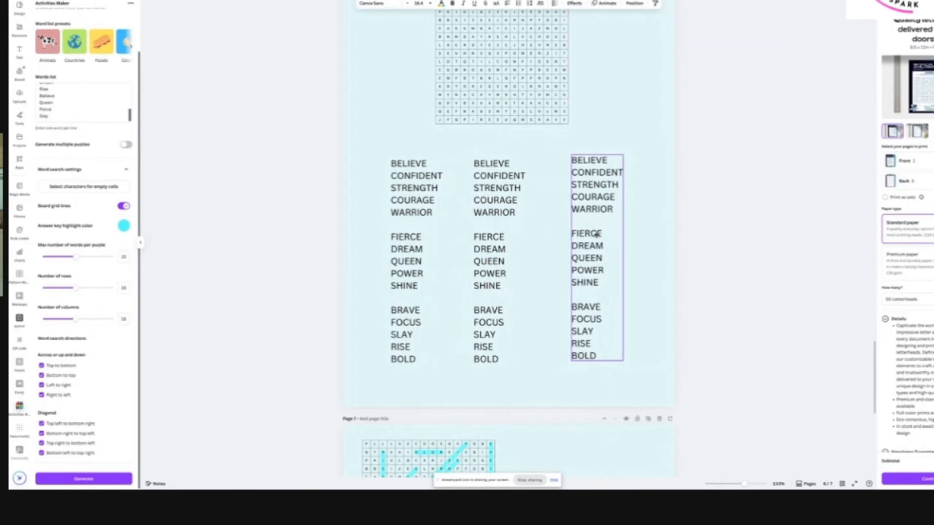
# Trim the first word list copy to BELIEVE through WARRIOR and the second to FIERCE through SHINE.
pyautogui.click(404, 262)
pyautogui.click(395, 239)
pyautogui.moveTo(393, 237); pyautogui.dragTo(412, 264)
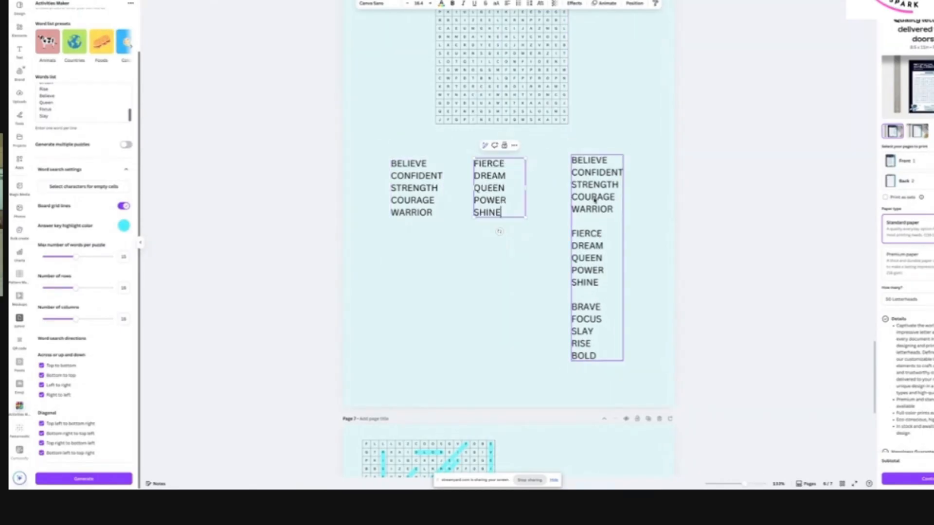
# Trim the third word list copy to BRAVE through BOLD, removing the blank line above it.
pyautogui.click(588, 238)
pyautogui.doubleClick(576, 179)
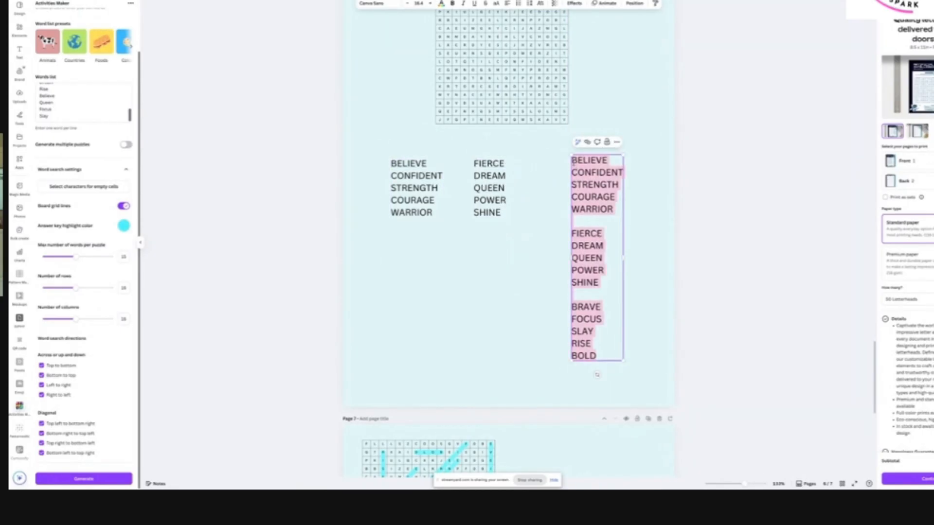
pyautogui.moveTo(572, 160); pyautogui.dragTo(608, 282)
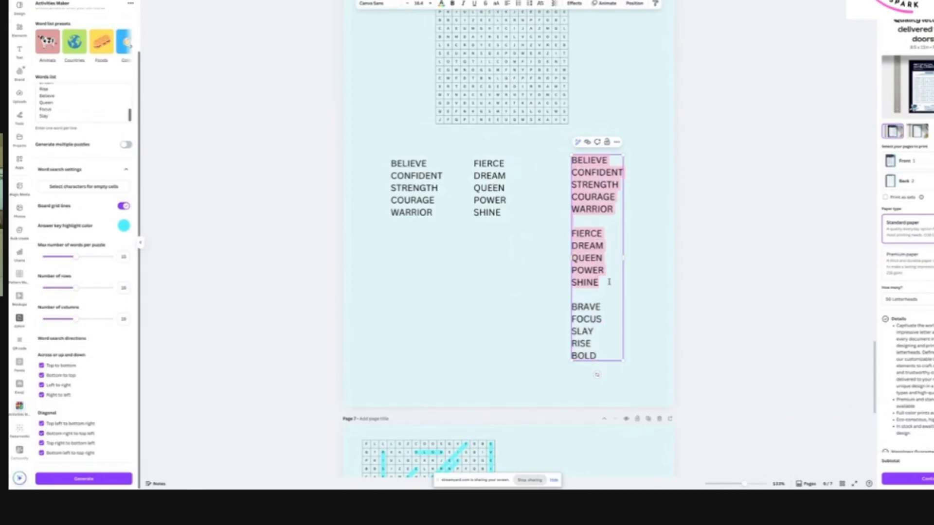
pyautogui.press('BackSpace')
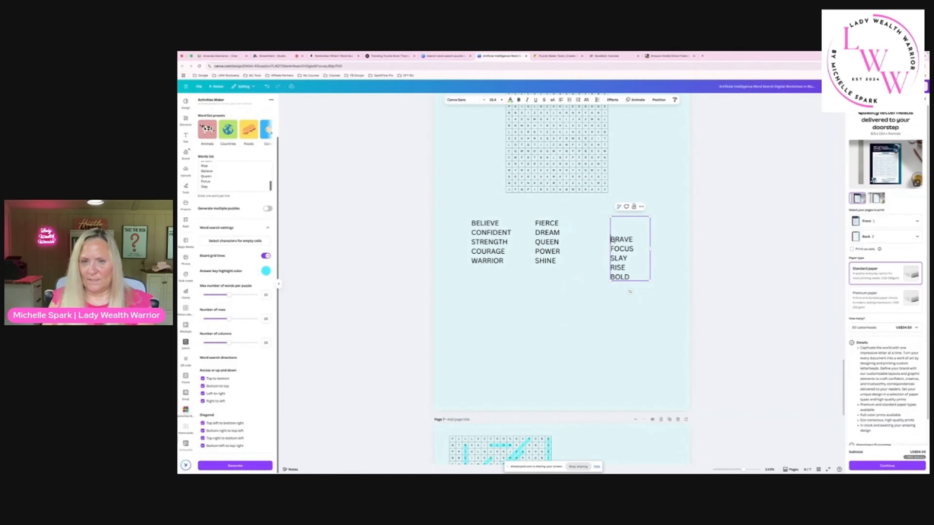
pyautogui.press('BackSpace')
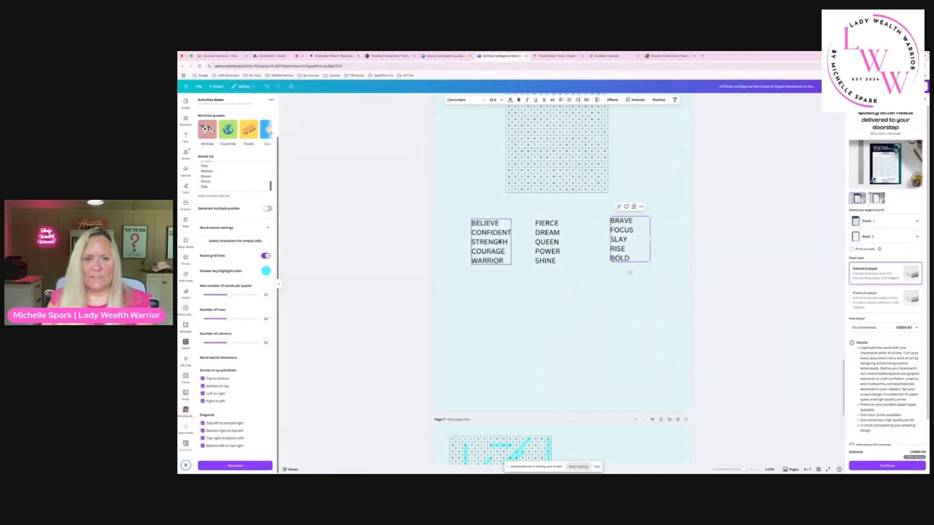
# Align the three word columns in one evenly spaced row beneath the puzzle grid.
pyautogui.moveTo(500, 242); pyautogui.dragTo(551, 242)
pyautogui.click(543, 242)
pyautogui.moveTo(612, 240); pyautogui.dragTo(610, 242)
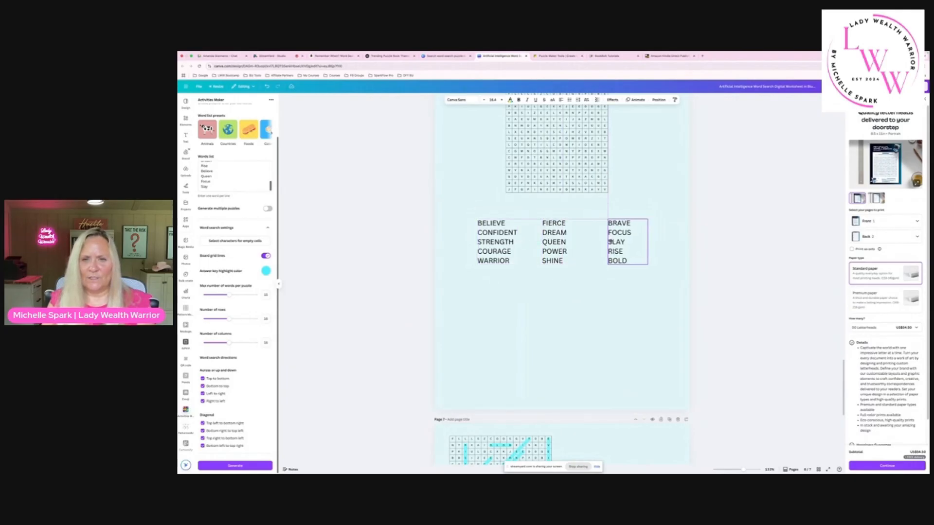
pyautogui.moveTo(502, 245); pyautogui.dragTo(482, 244)
# Group the three word columns and move them down near the bottom edge of the page.
pyautogui.keyDown('shift'); pyautogui.click(549, 245); pyautogui.keyUp('shift')
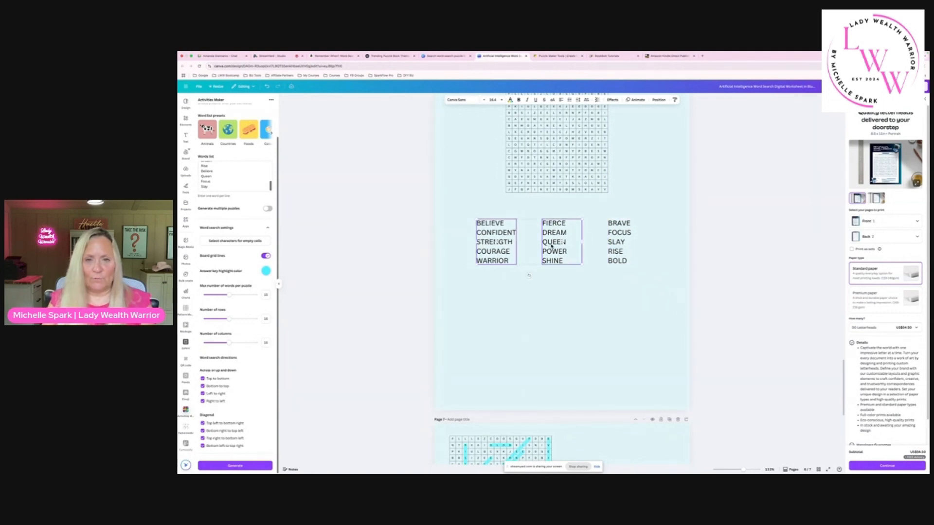
pyautogui.keyDown('shift'); pyautogui.click(613, 248); pyautogui.keyUp('shift')
pyautogui.click(556, 212)
pyautogui.moveTo(573, 238); pyautogui.dragTo(578, 354)
pyautogui.click(588, 271)
# Move the puzzle grid down and enlarge it to fill most of the page width above the word columns.
pyautogui.moveTo(565, 157); pyautogui.dragTo(565, 193)
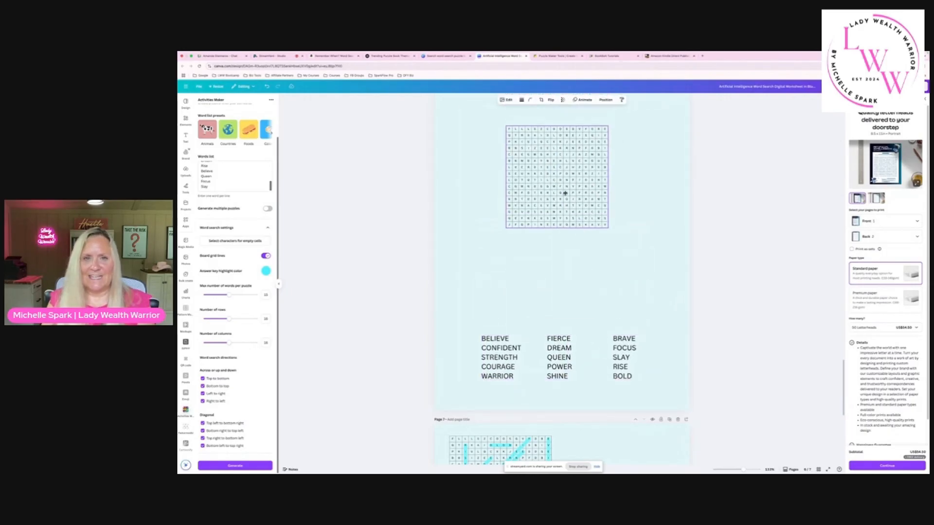
pyautogui.moveTo(607, 228); pyautogui.dragTo(657, 277)
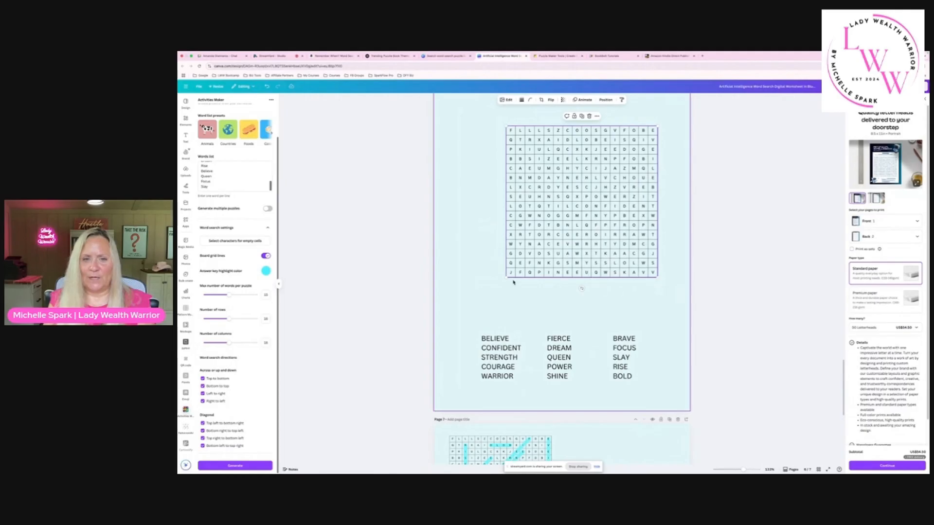
pyautogui.moveTo(507, 278); pyautogui.dragTo(440, 288)
pyautogui.moveTo(657, 314); pyautogui.dragTo(660, 317)
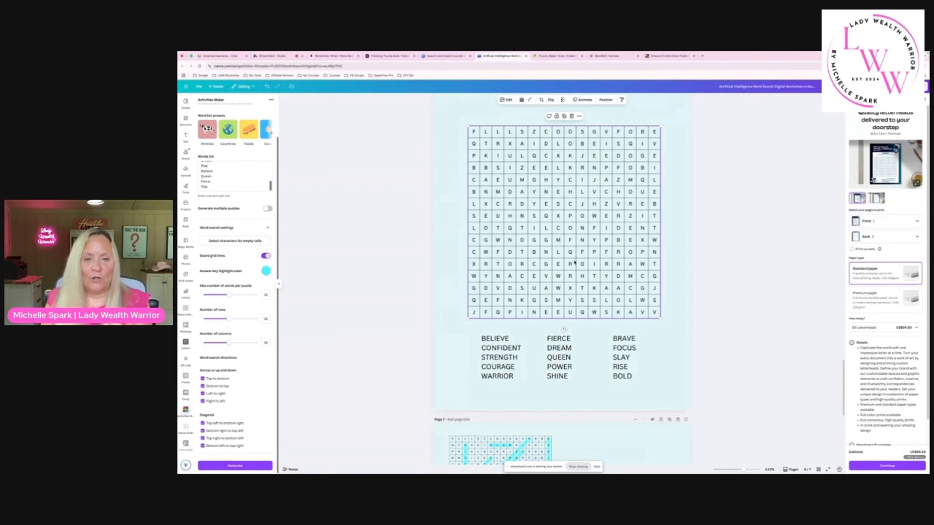
pyautogui.moveTo(468, 126); pyautogui.dragTo(457, 116)
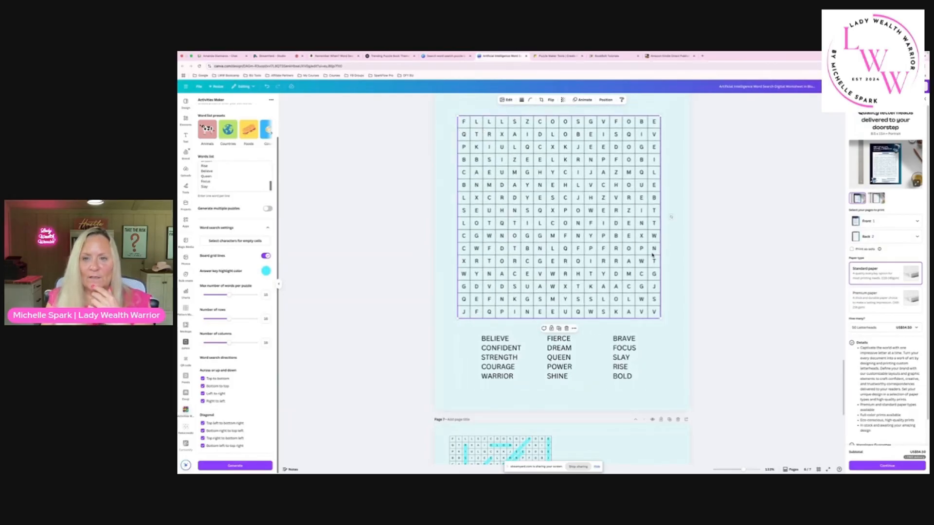
# Center the enlarged puzzle grid on the page, then shift the word columns and grid slightly down to leave title space.
pyautogui.moveTo(649, 255); pyautogui.dragTo(651, 254)
pyautogui.scroll(3, 671, 258)
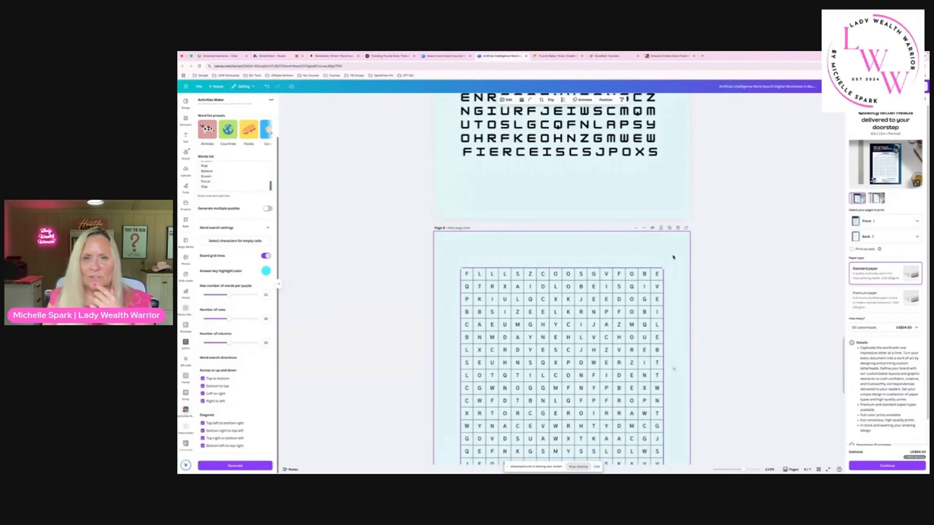
pyautogui.scroll(-1, 671, 258)
pyautogui.scroll(-3, 650, 263)
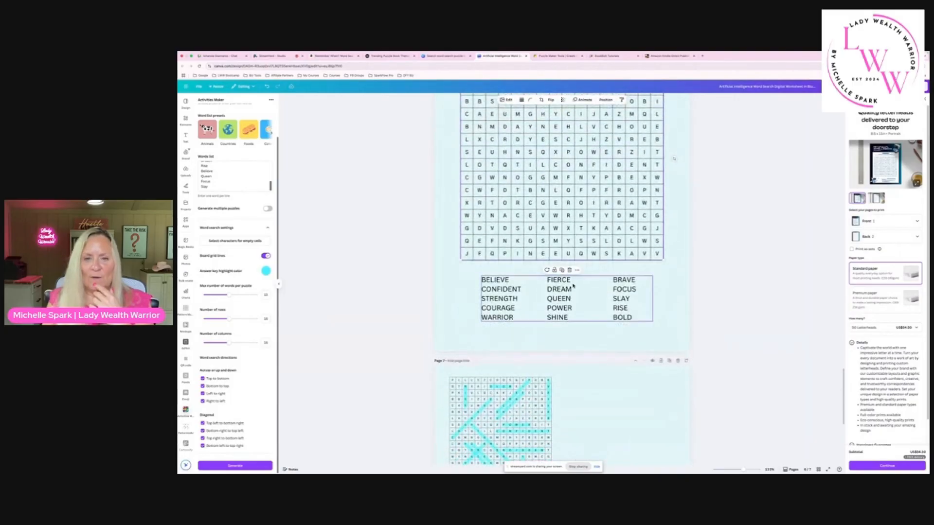
pyautogui.click(560, 303)
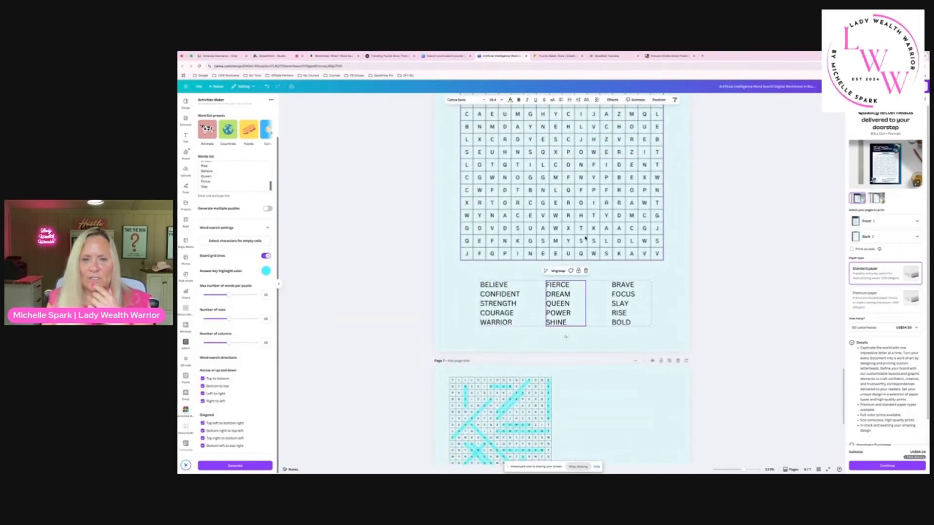
pyautogui.moveTo(585, 234); pyautogui.dragTo(586, 248)
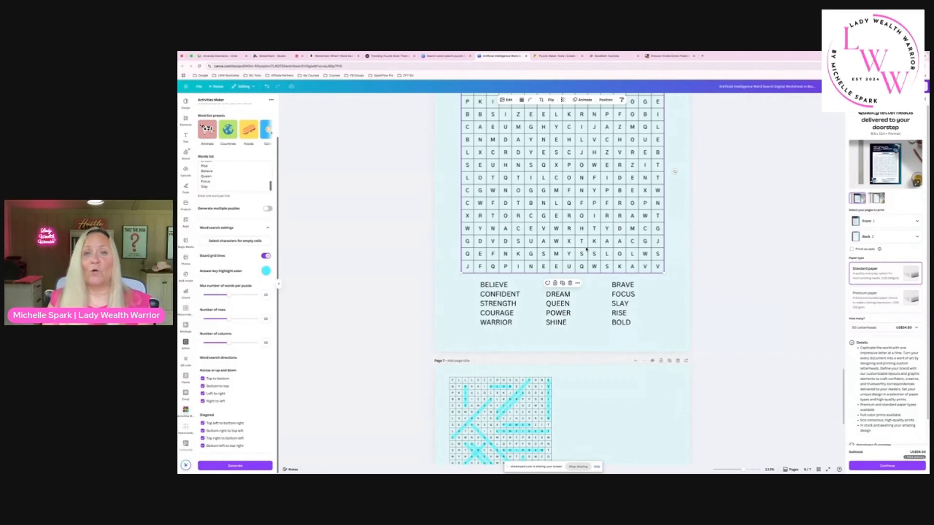
pyautogui.scroll(2, 586, 249)
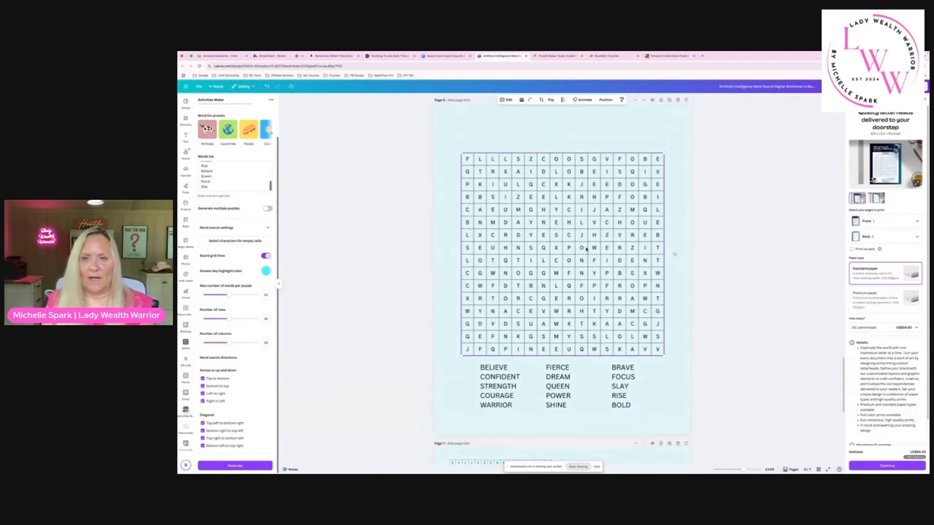
# In the ChatGPT conversation, copy the Puzzle Page 1 title "Boss Up" – Confidence & Courage Quotes.
pyautogui.hotkey('ctrl', 'Tab')
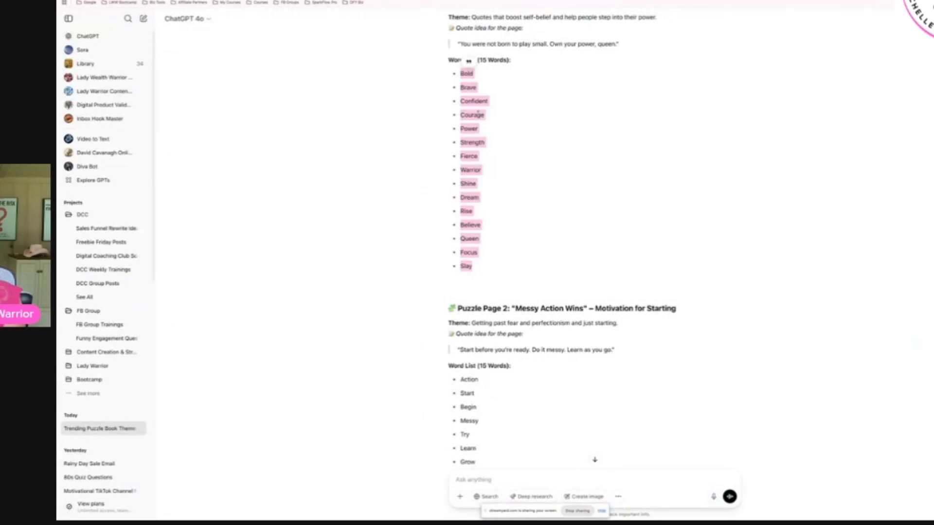
pyautogui.scroll(2, 478, 113)
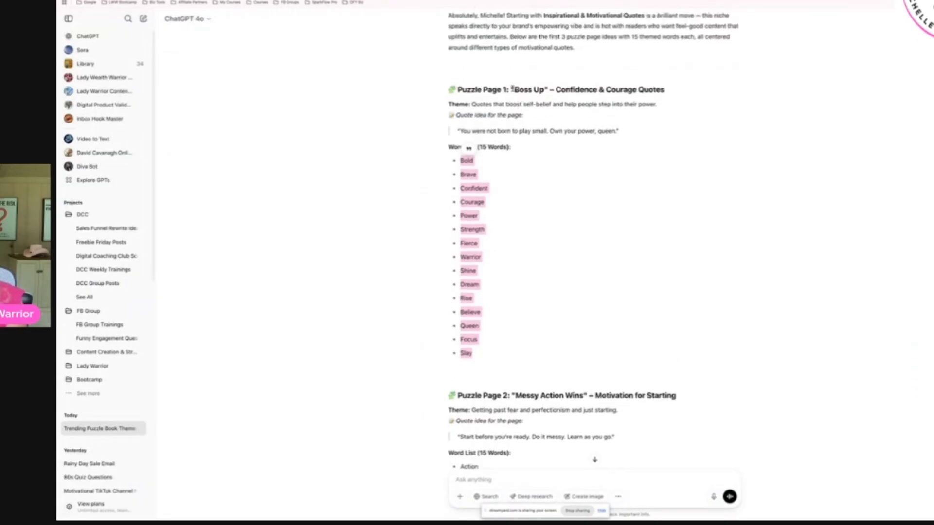
pyautogui.moveTo(512, 88); pyautogui.dragTo(667, 90)
pyautogui.rightClick(656, 93)
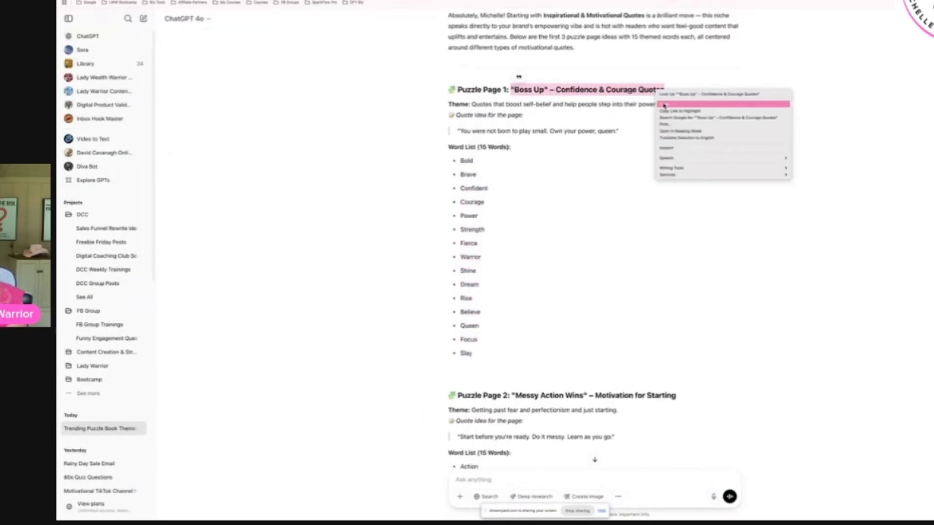
pyautogui.click(663, 104)
# Back in Canva, add a subheading above the puzzle grid reading "Boss Up" – Confidence & Courage Quotes.
pyautogui.click(428, 0)
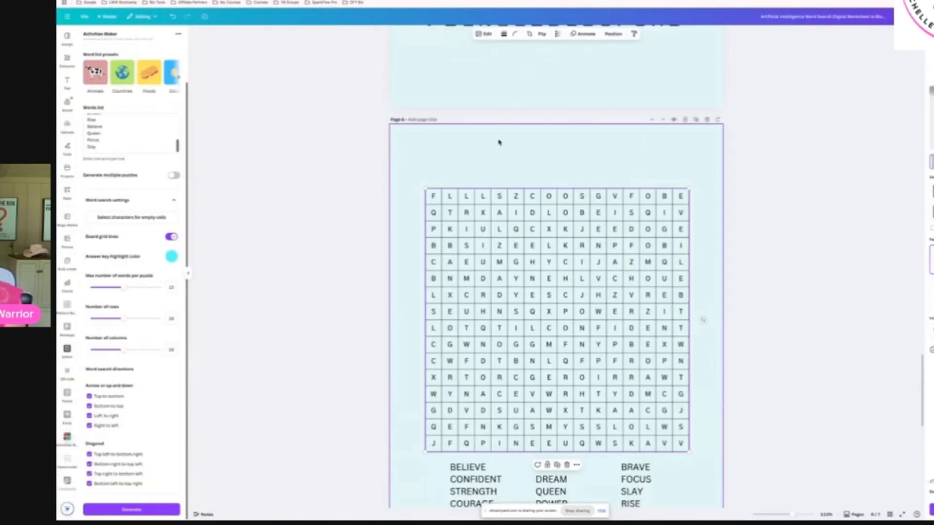
pyautogui.click(67, 83)
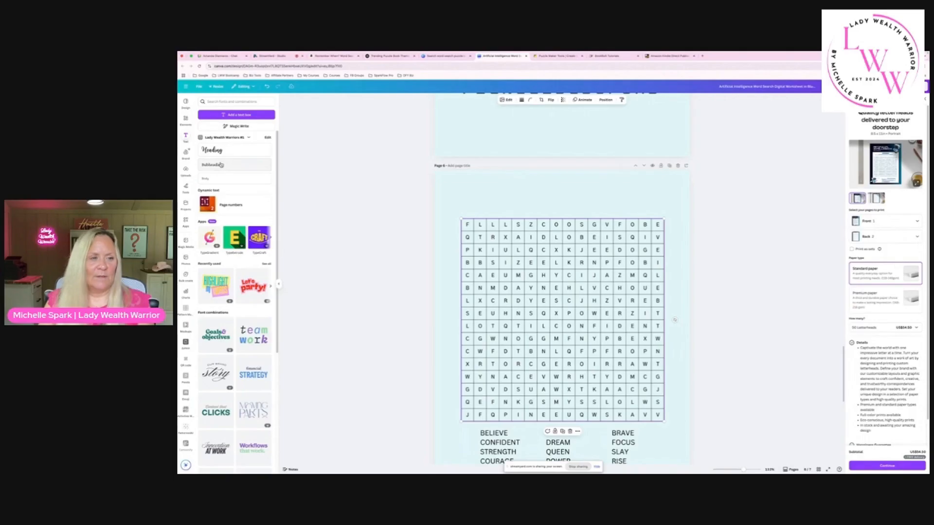
pyautogui.click(258, 168)
pyautogui.moveTo(565, 444); pyautogui.dragTo(564, 218)
pyautogui.press('super+v')
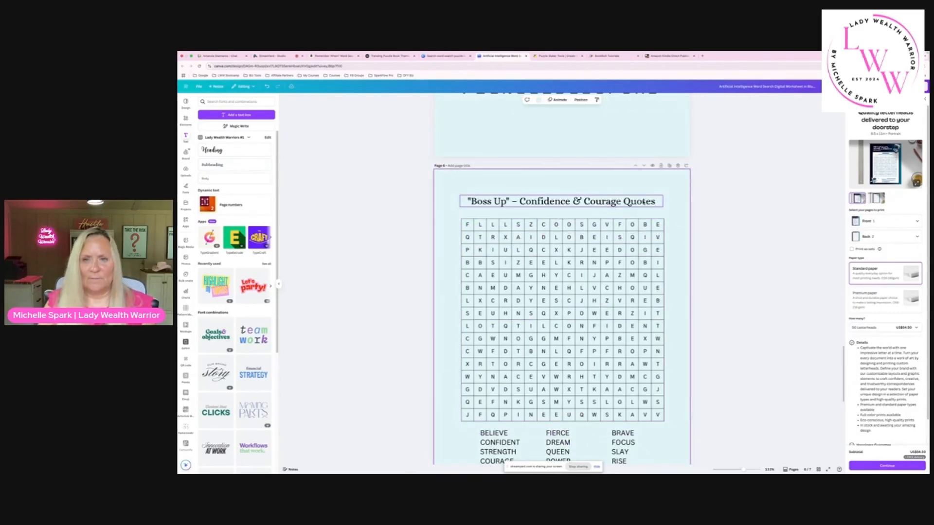
# Make the puzzle title bold and bright brand pink, and move it slightly up from the grid.
pyautogui.click(519, 100)
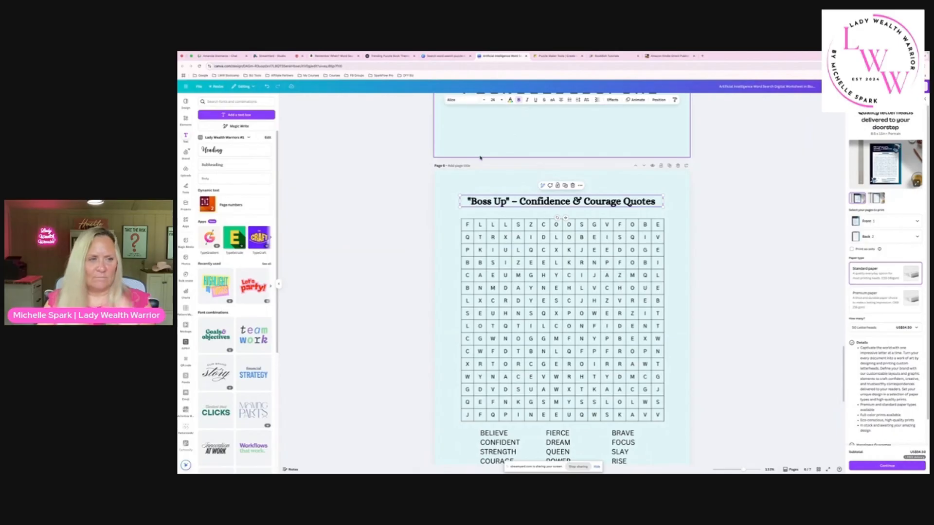
pyautogui.click(510, 100)
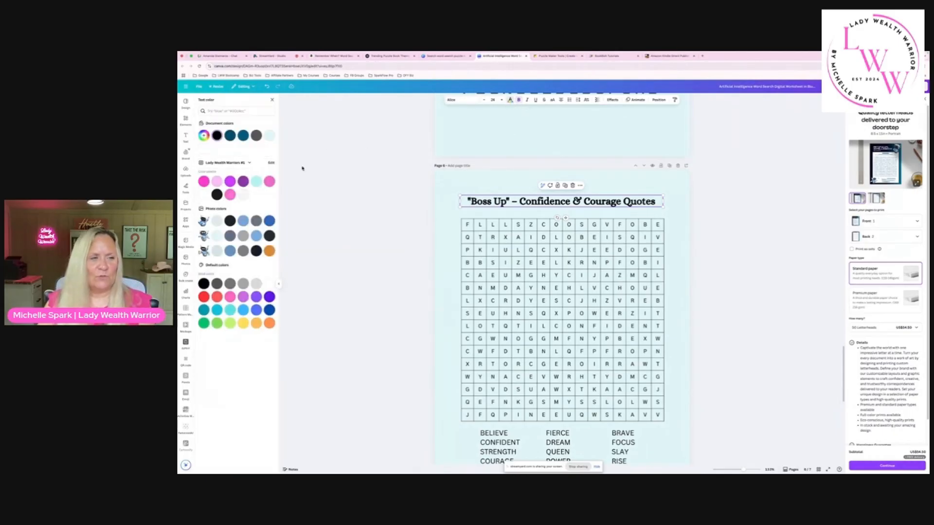
pyautogui.click(204, 182)
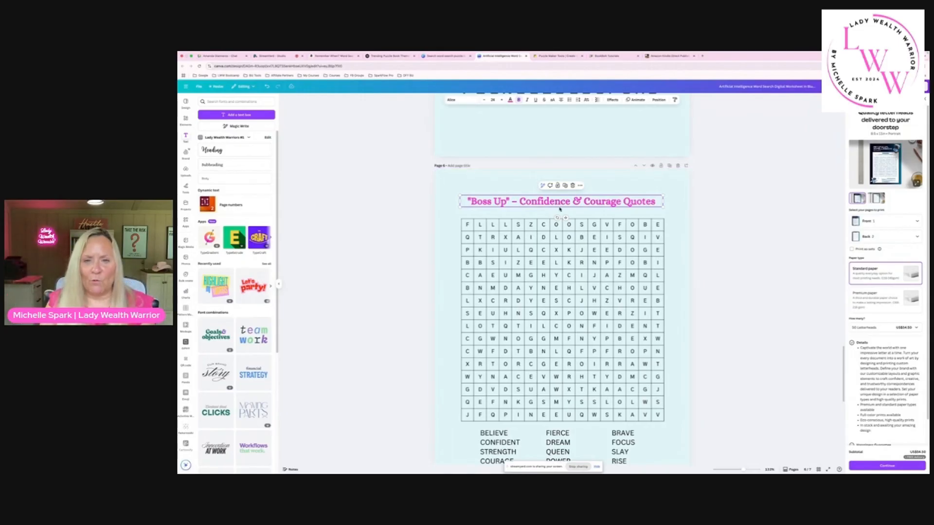
pyautogui.moveTo(565, 218); pyautogui.dragTo(566, 206)
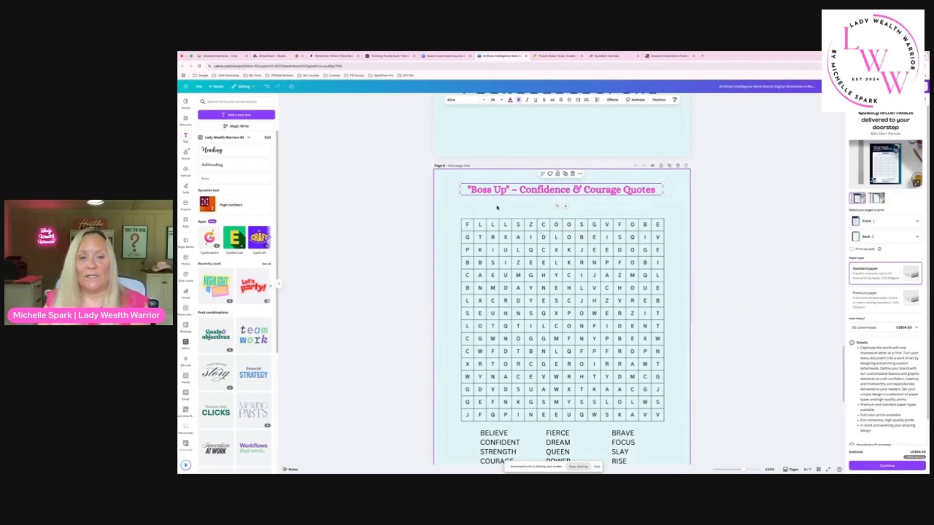
# Add a blank page after the answer key page.
pyautogui.scroll(-4, 497, 207)
pyautogui.scroll(2, 497, 207)
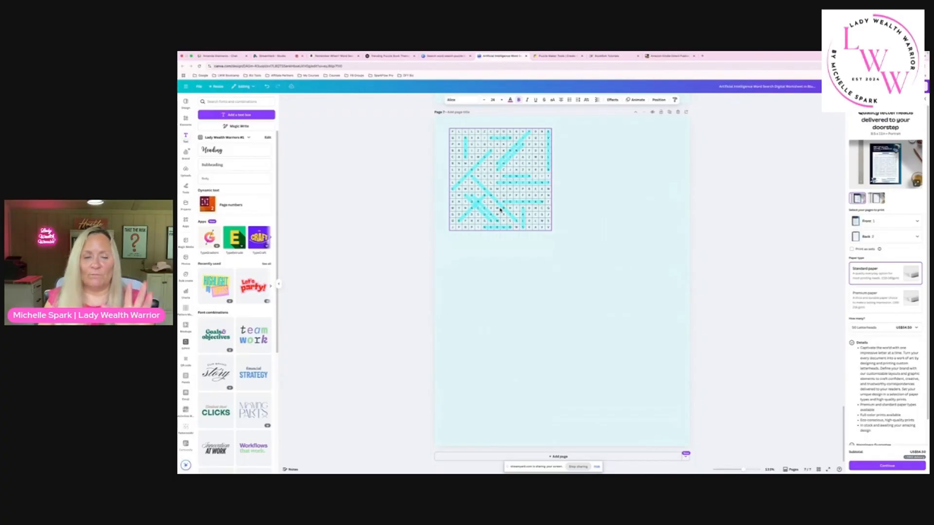
pyautogui.scroll(5, 500, 209)
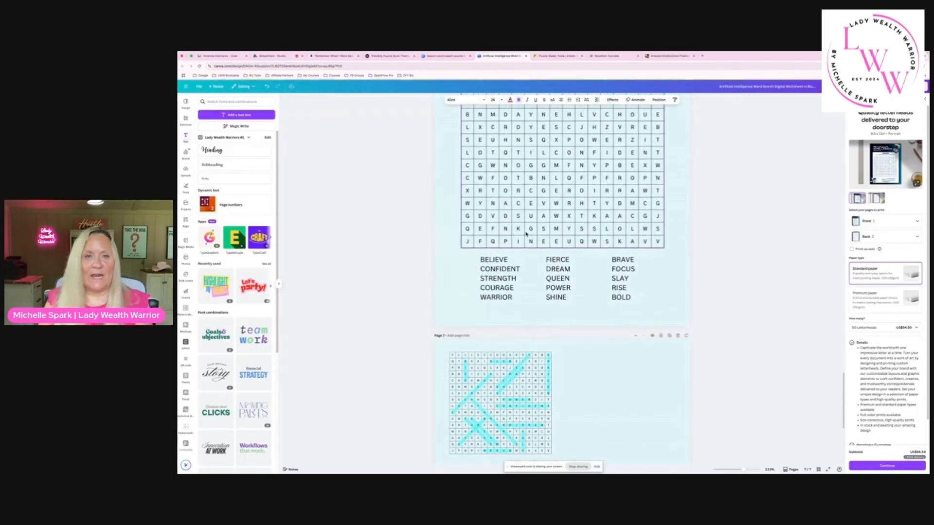
pyautogui.scroll(-3, 527, 234)
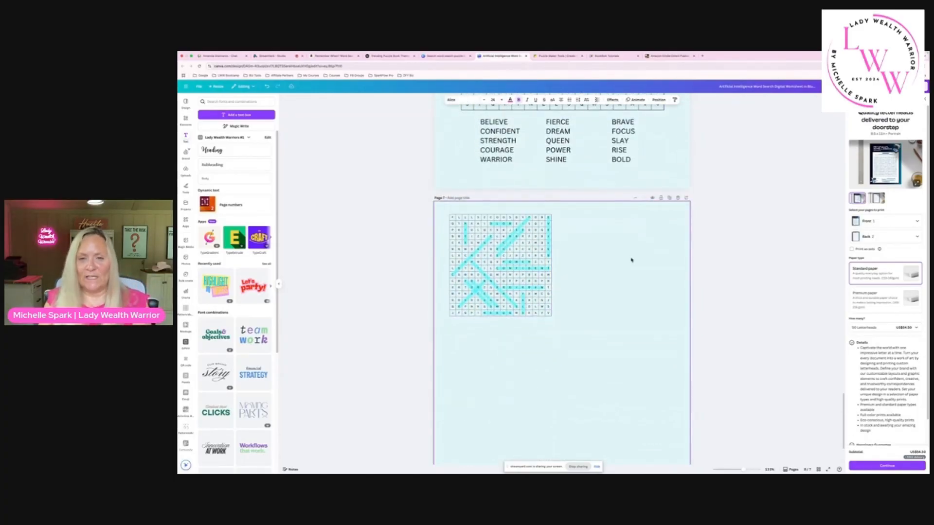
pyautogui.scroll(-2, 631, 260)
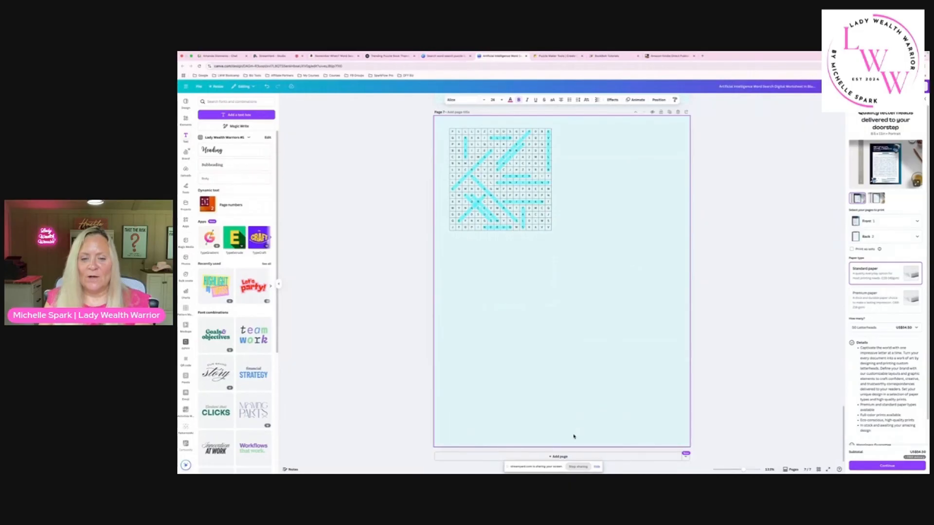
pyautogui.click(559, 456)
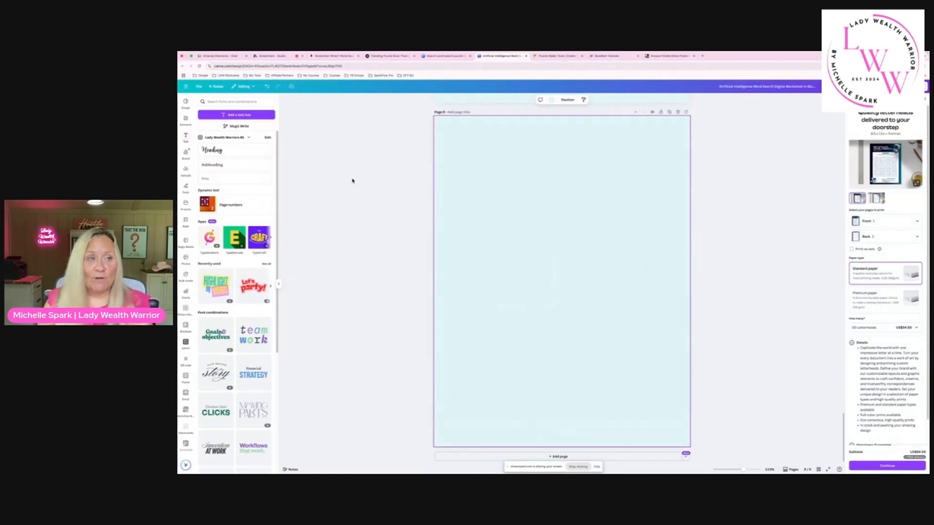
# Generate a maze in Activities Maker with path thickness 5 and point radius 4, and enlarge the unsolved maze above its answer key.
pyautogui.click(186, 224)
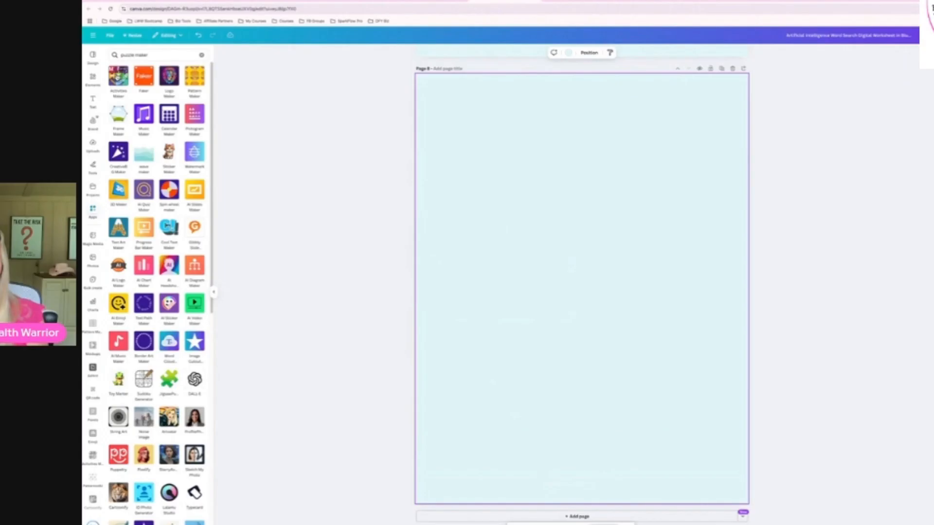
pyautogui.click(205, 117)
pyautogui.scroll(2, 139, 74)
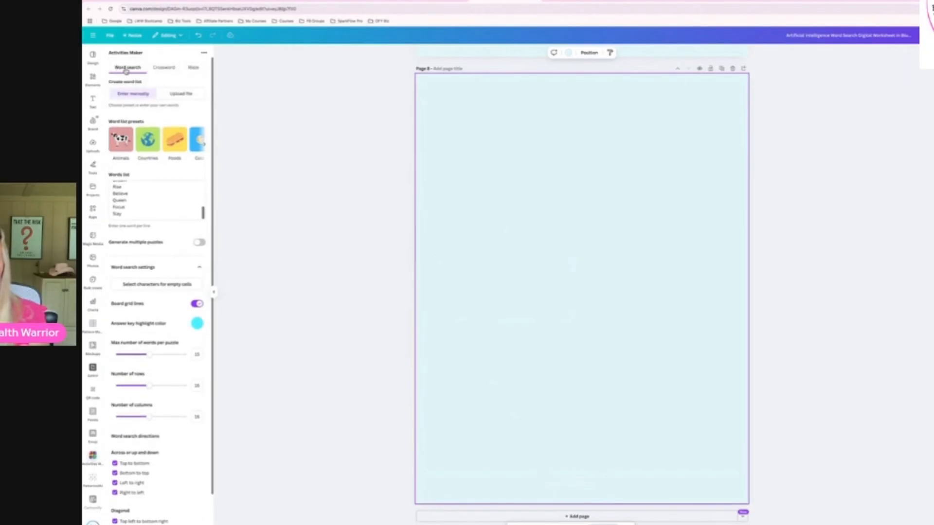
pyautogui.click(196, 70)
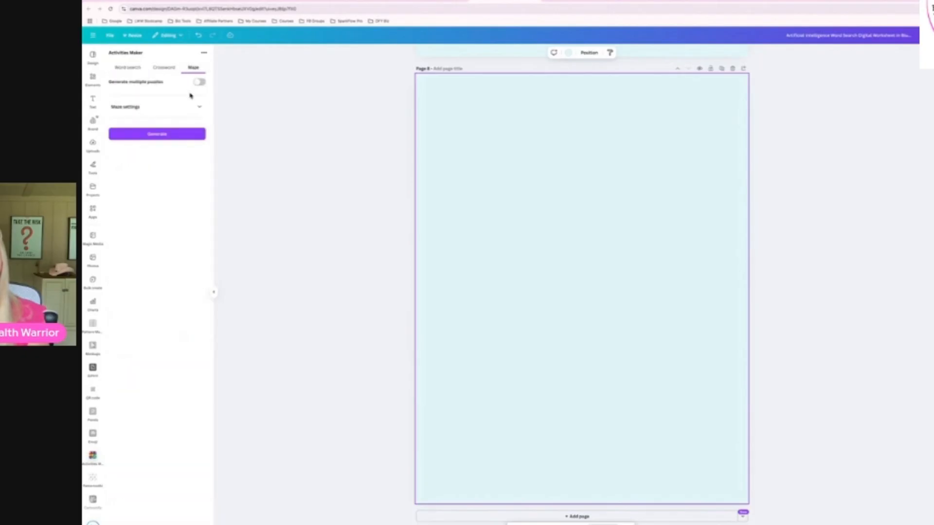
pyautogui.click(187, 109)
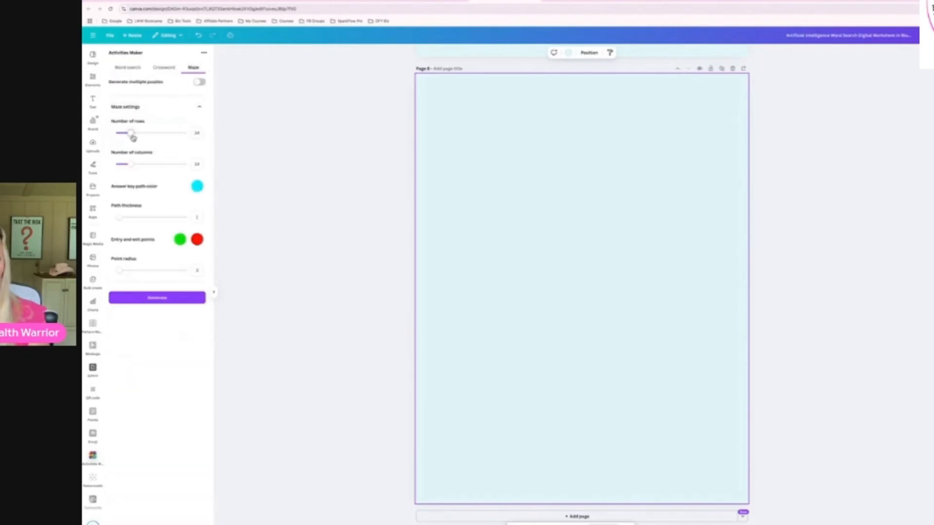
pyautogui.moveTo(119, 217); pyautogui.dragTo(148, 218)
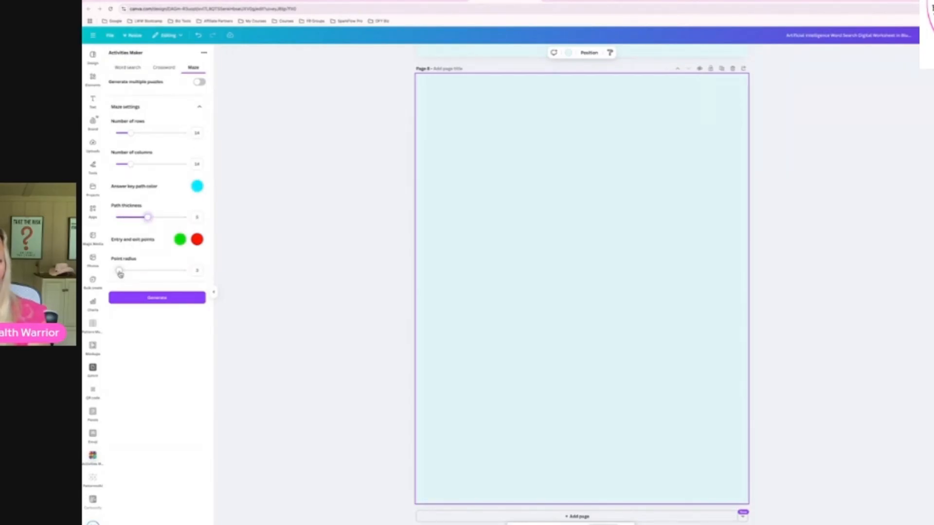
pyautogui.moveTo(120, 273); pyautogui.dragTo(125, 274)
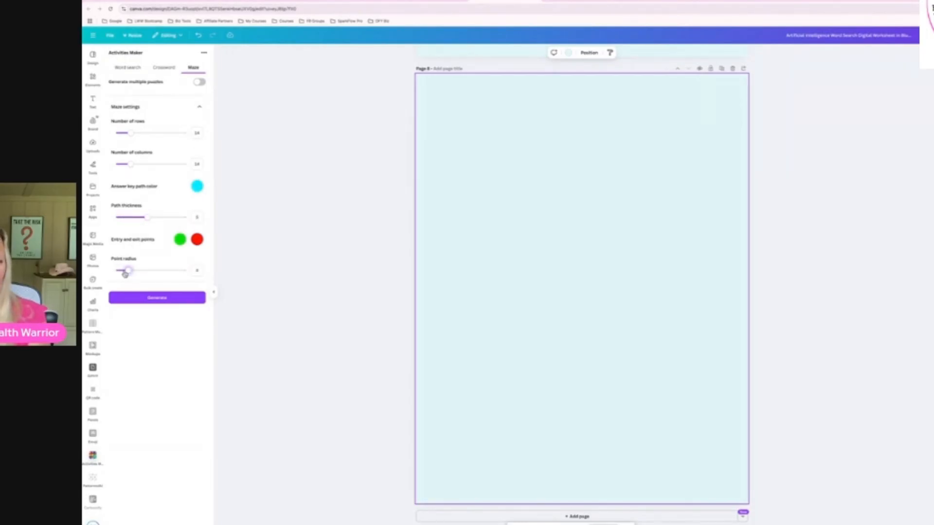
pyautogui.click(152, 299)
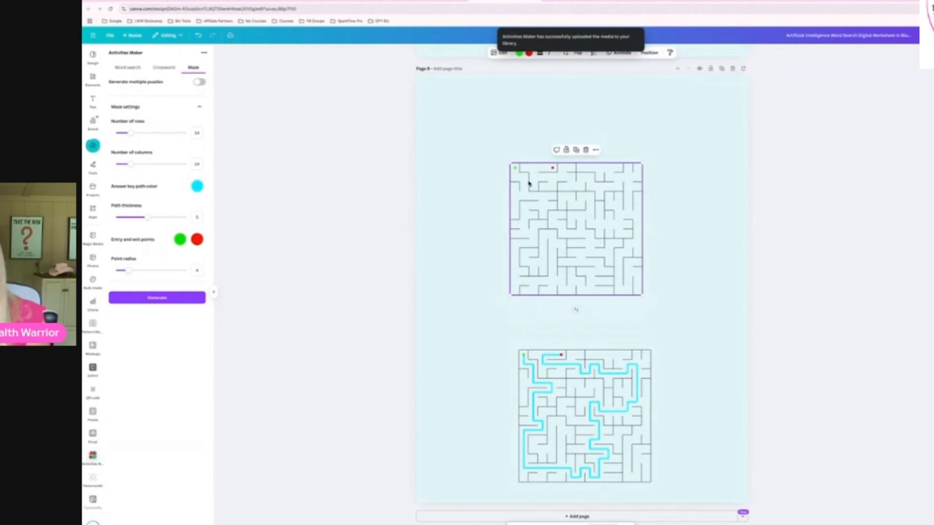
pyautogui.moveTo(510, 163); pyautogui.dragTo(457, 110)
pyautogui.moveTo(642, 296); pyautogui.dragTo(693, 346)
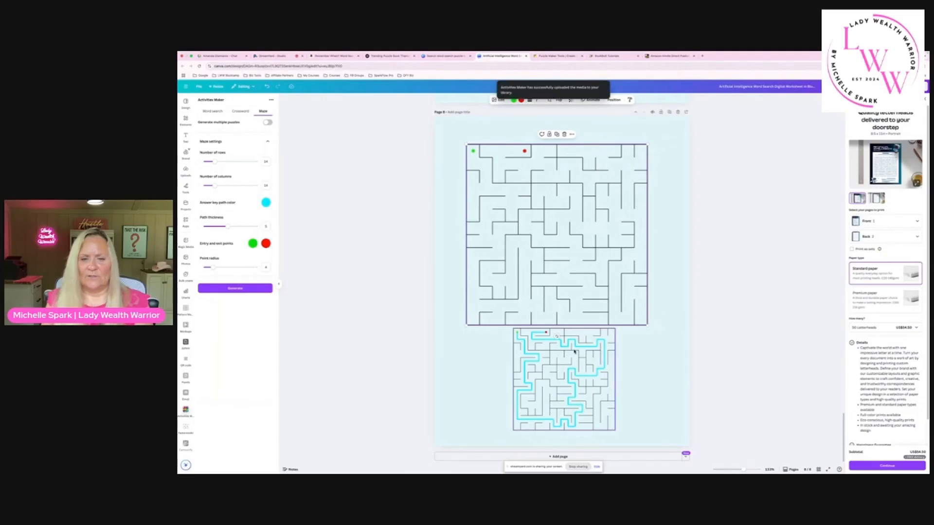
# Add another blank page after the maze and switch Activities Maker to the crossword generator.
pyautogui.click(494, 480)
pyautogui.scroll(-5, 494, 427)
pyautogui.click(240, 111)
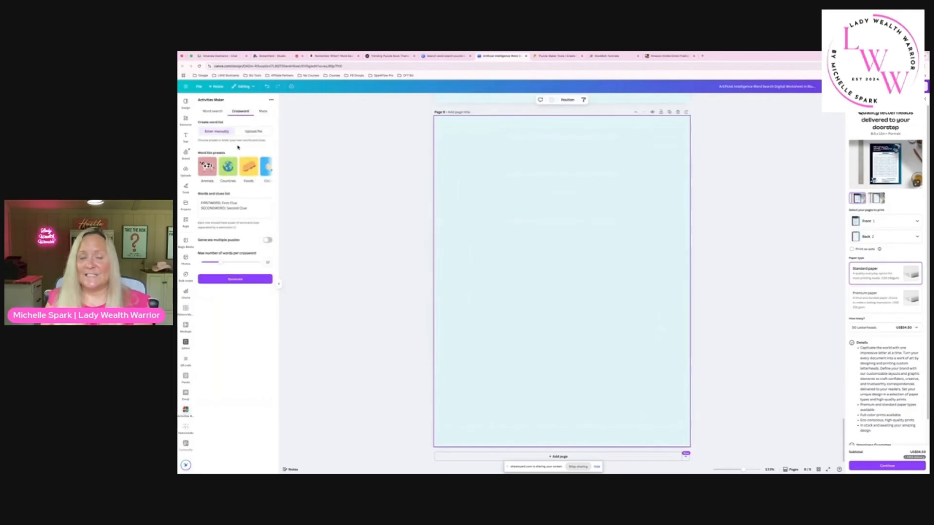
# Select the placeholder entries in the crossword generator's words and clues list, and switch to the ChatGPT puzzle book conversation.
pyautogui.click(202, 203)
pyautogui.moveTo(201, 203); pyautogui.dragTo(253, 211)
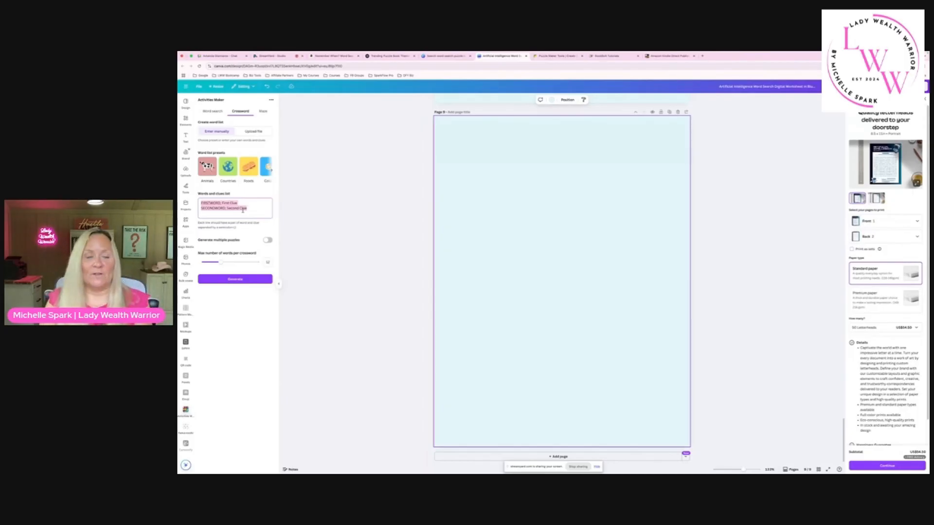
pyautogui.click(406, 65)
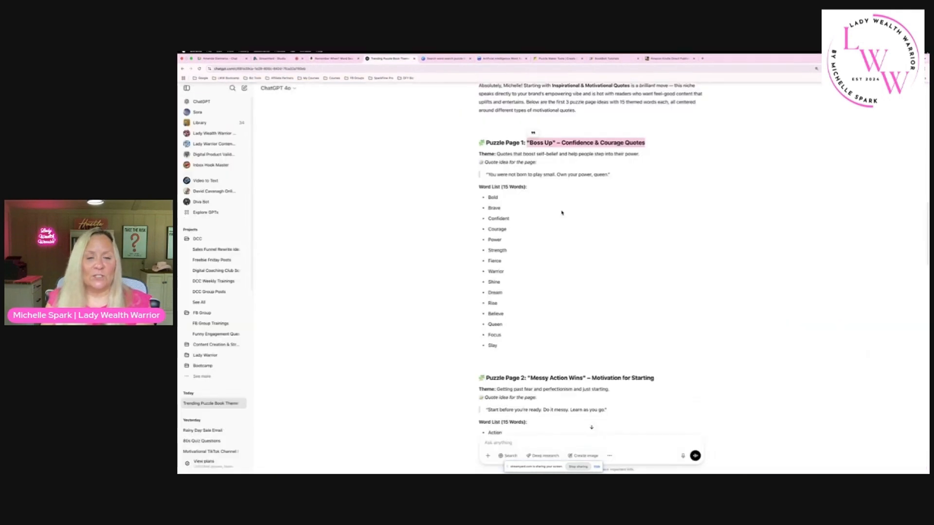
pyautogui.write('Can you g')
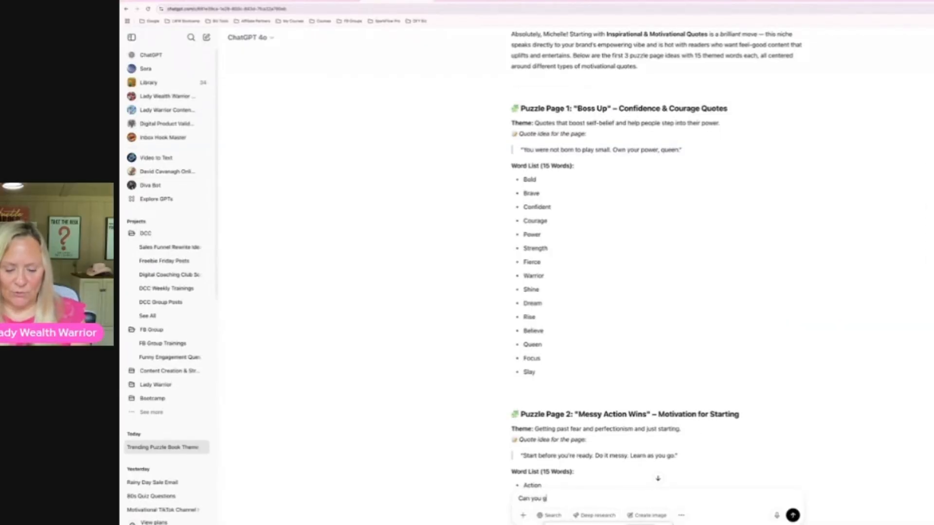
pyautogui.write('ive me a c')
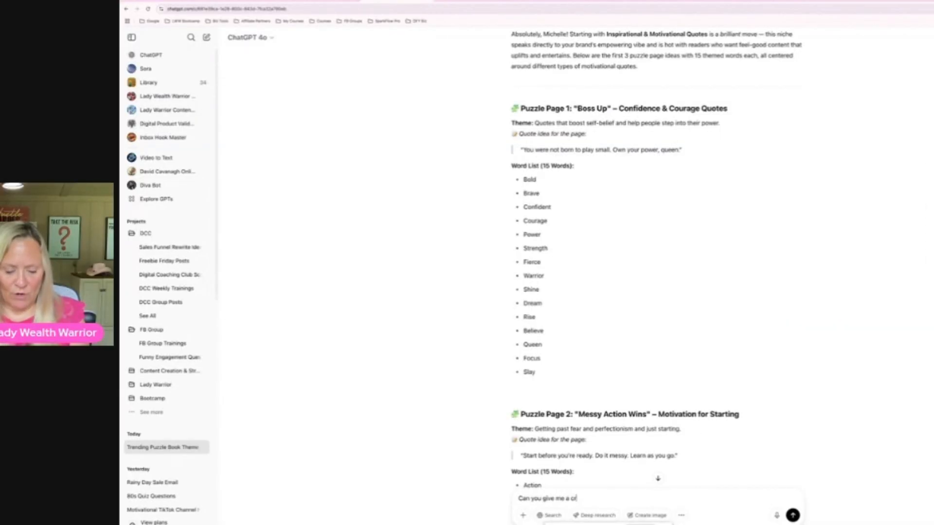
pyautogui.write('ross')
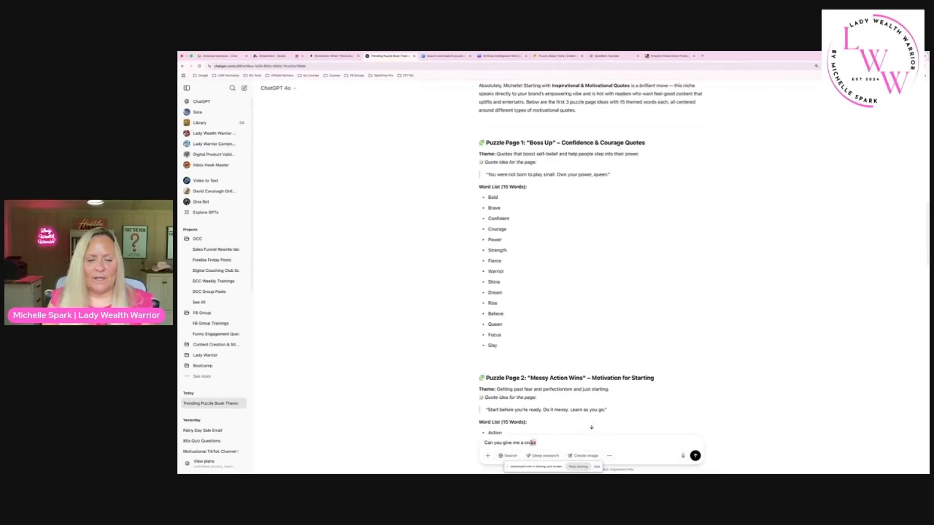
pyautogui.moveTo(532, 443); pyautogui.dragTo(476, 442)
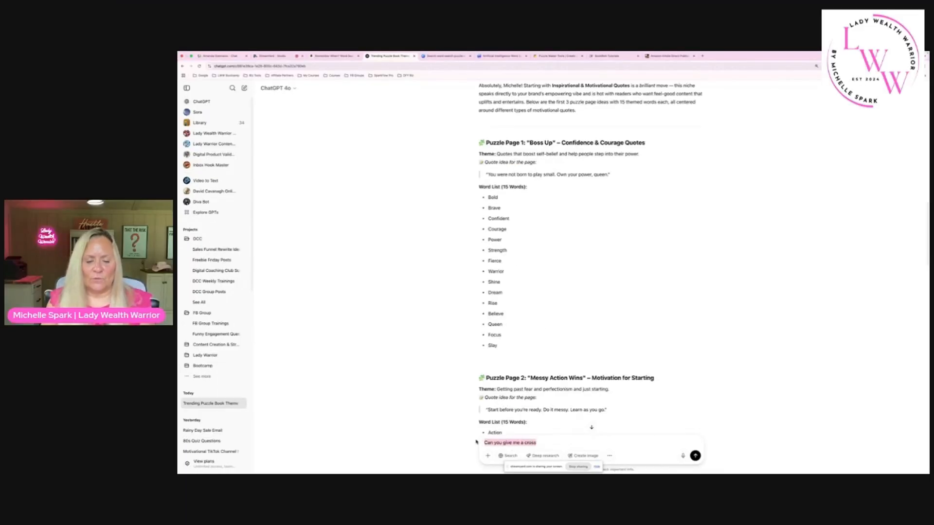
# Ask ChatGPT for a Puzzle #1 crossword using those same words, with clues separated by a semi-colon, each word on a separate line, no bullets.
pyautogui.write('OK, now I want to make a')
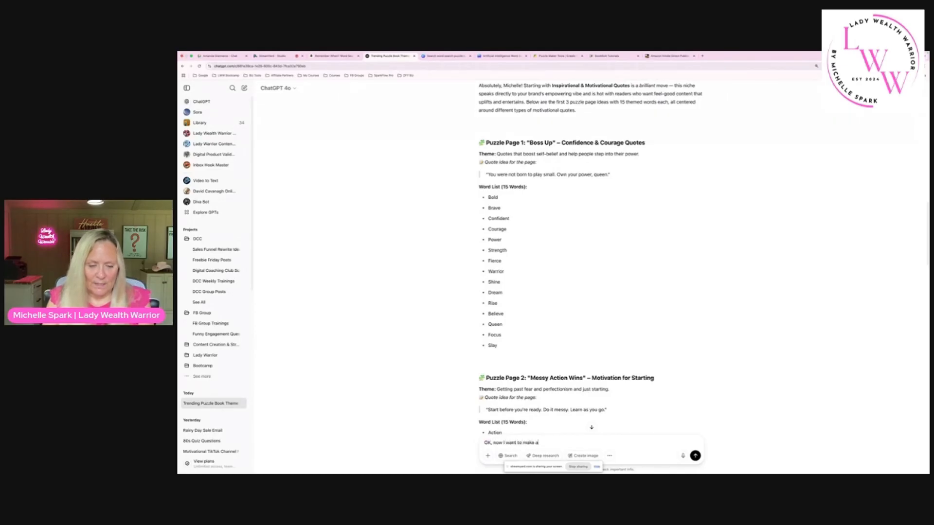
pyautogui.write(' crossword for Puzzle #1.  Can')
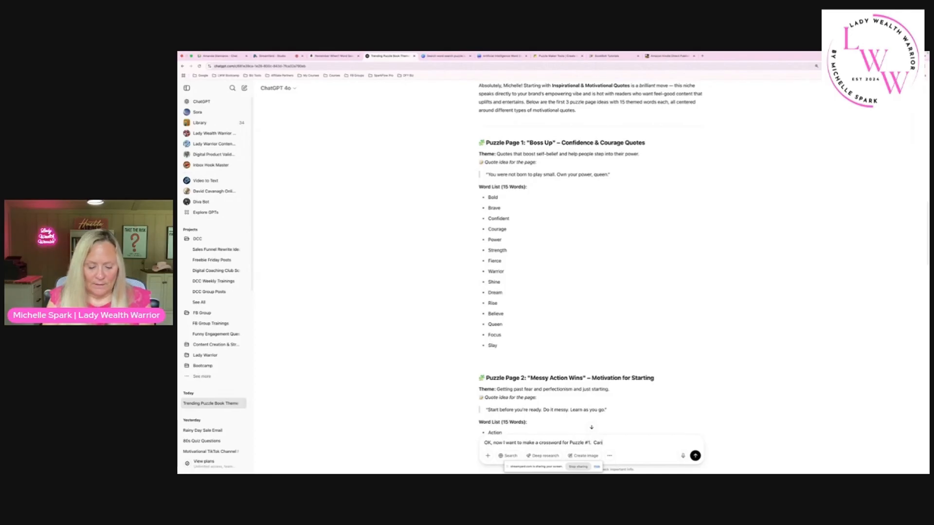
pyautogui.write(' you give me those same')
pyautogui.write(' words, with a clu')
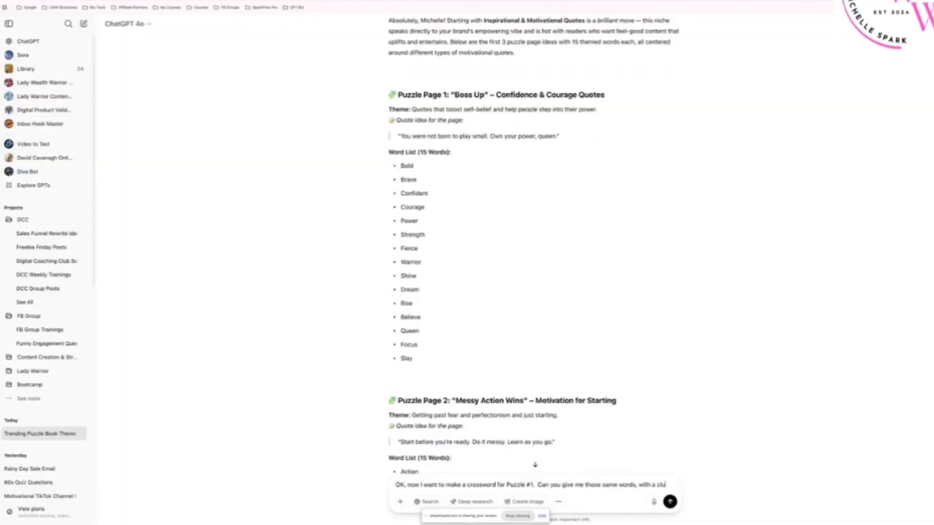
pyautogui.write('e separate')
pyautogui.write('d by a')
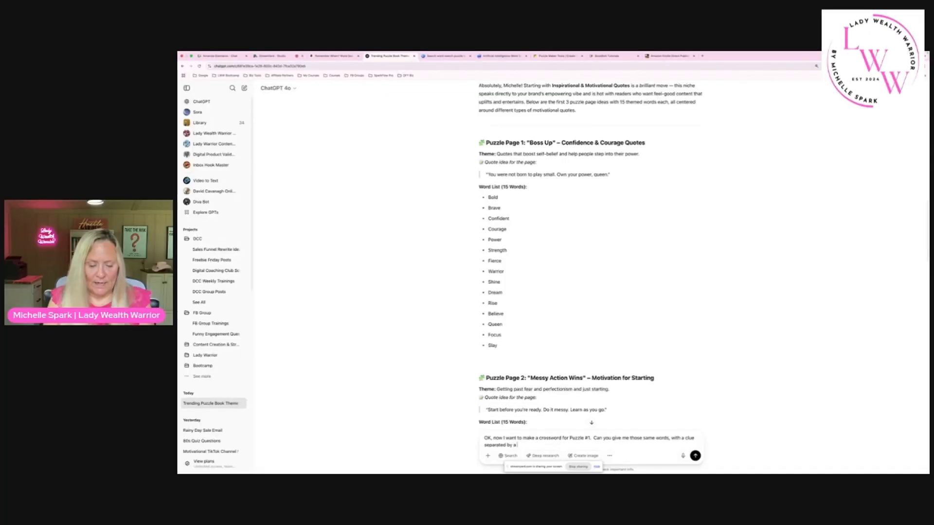
pyautogui.write(' semi-colo')
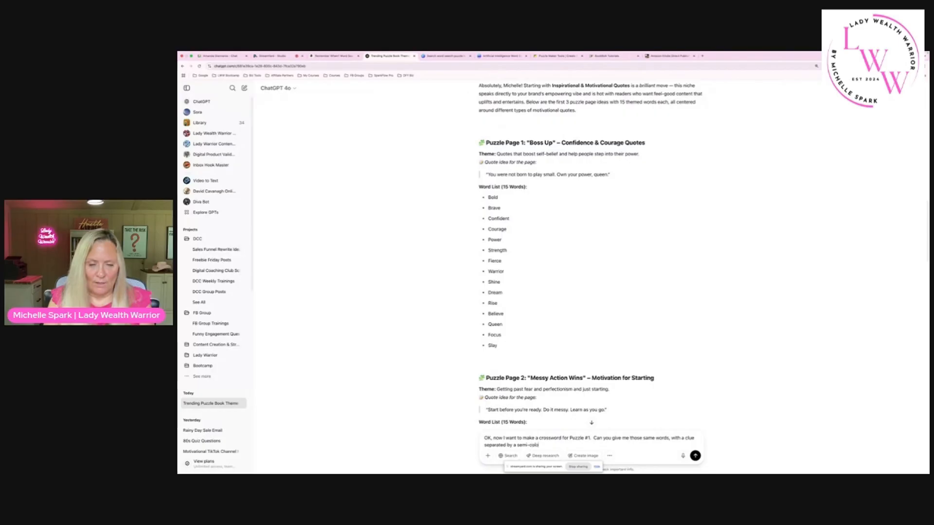
pyautogui.write('n.  Each word on a')
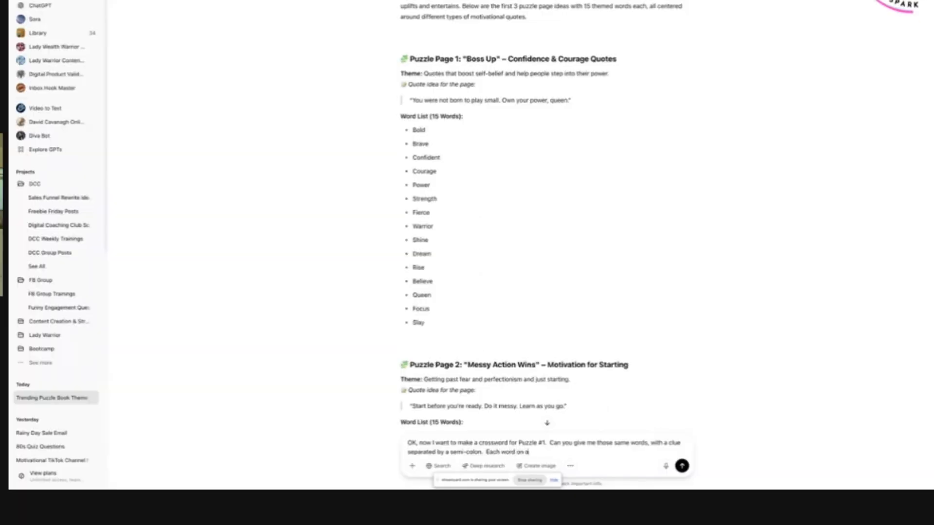
pyautogui.write(' sepa')
pyautogui.write('rate line')
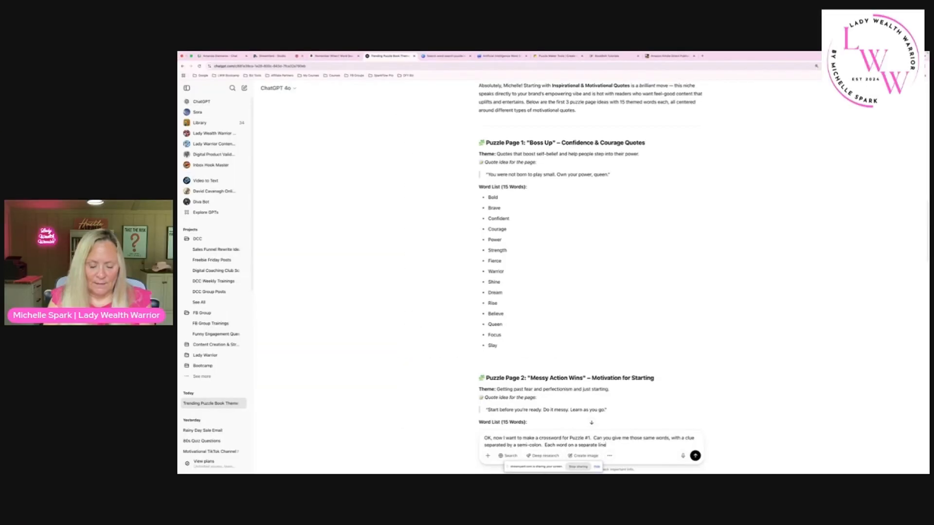
pyautogui.write(', no bullets?')
pyautogui.press('Return')
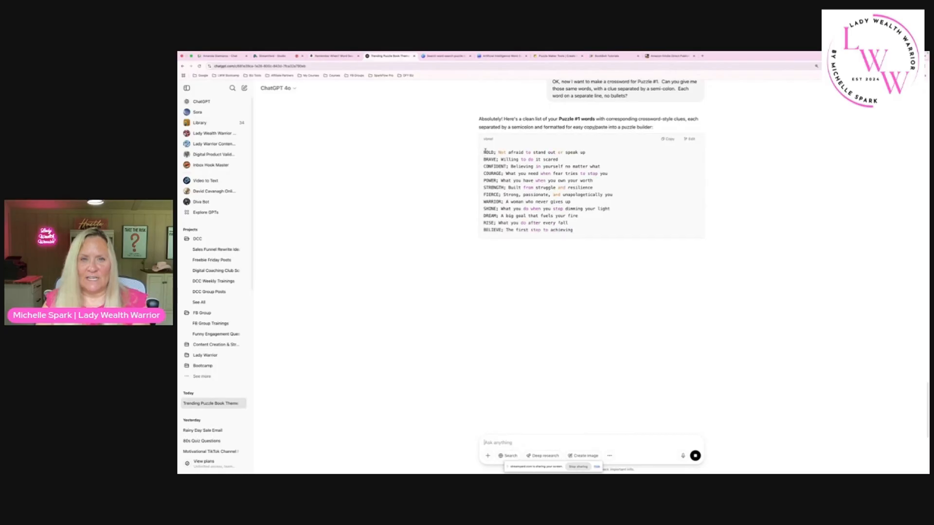
# Copy the full list of words and clues from ChatGPT into the crossword generator's words and clues list in Canva.
pyautogui.moveTo(484, 151); pyautogui.dragTo(599, 251)
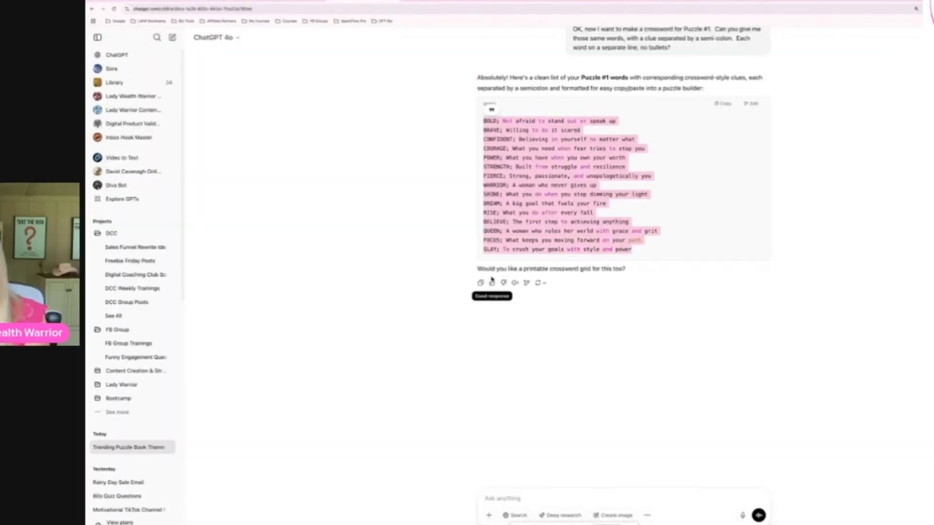
pyautogui.moveTo(478, 268); pyautogui.dragTo(628, 274)
pyautogui.moveTo(492, 120); pyautogui.dragTo(641, 249)
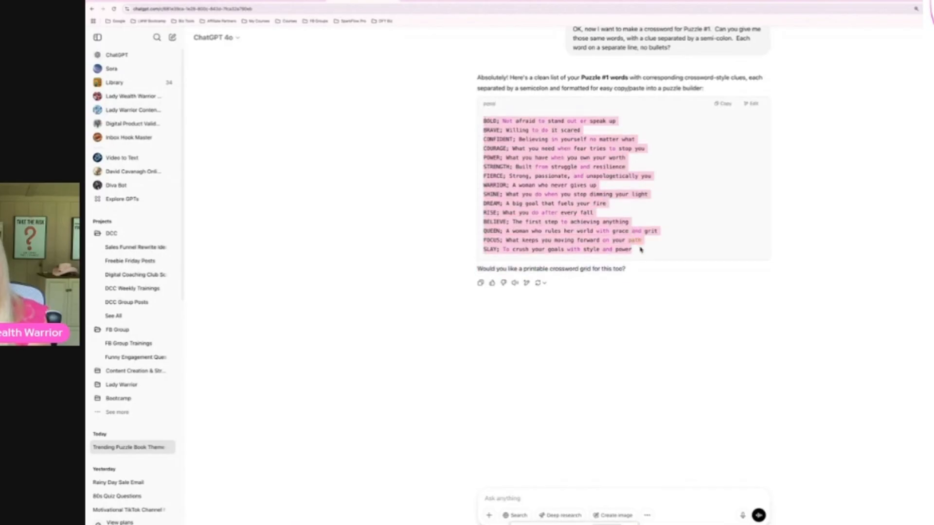
pyautogui.rightClick(603, 237)
pyautogui.click(615, 251)
pyautogui.click(489, 0)
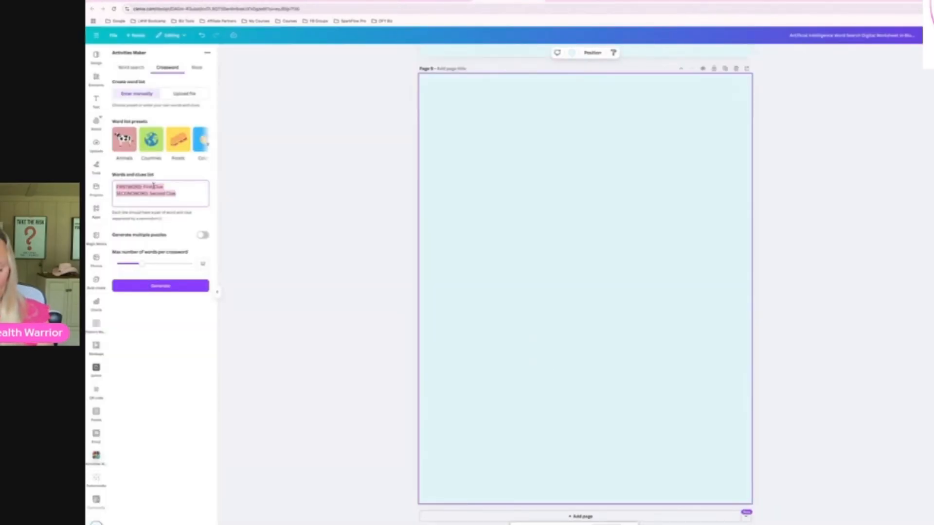
pyautogui.click(153, 186)
pyautogui.hotkey('ctrl', 'v')
# Generate the crossword with a maximum of 15 words, and spread its two grids and two clue lists apart on the page.
pyautogui.scroll(5, 154, 199)
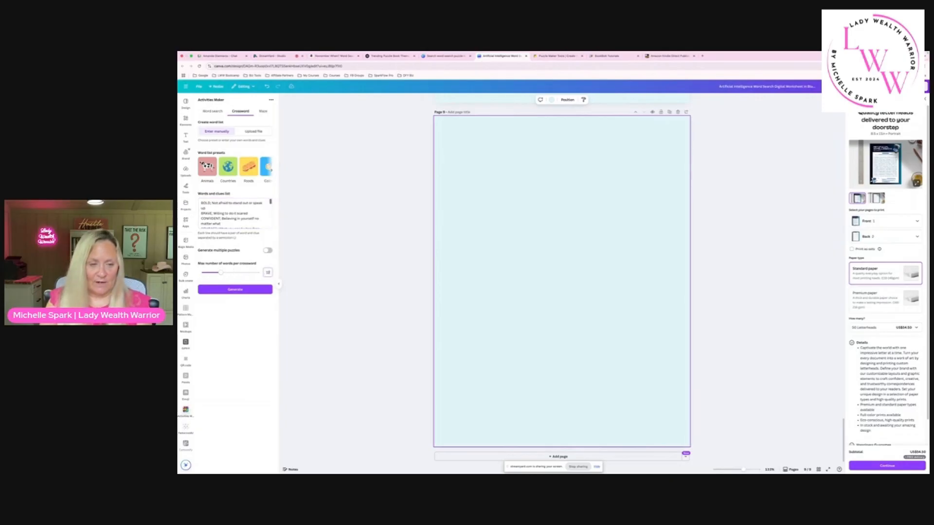
pyautogui.click(239, 293)
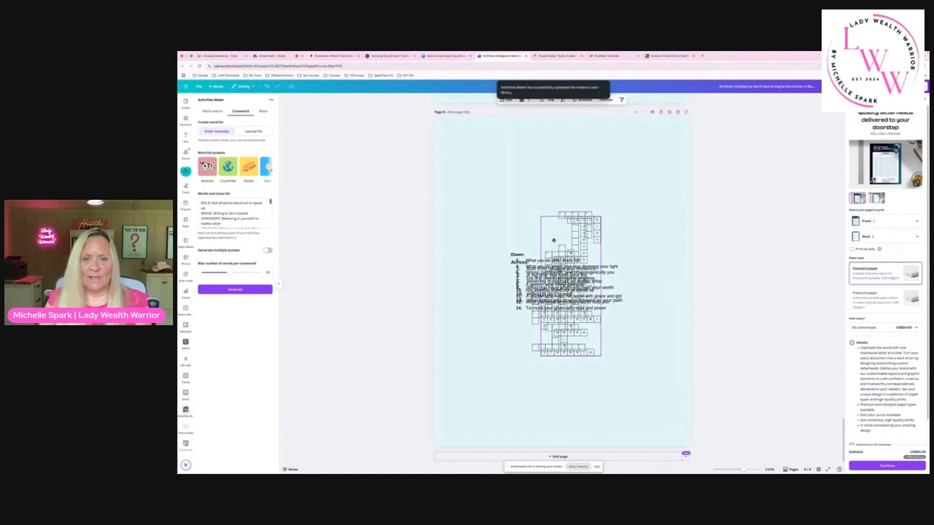
pyautogui.moveTo(532, 245); pyautogui.dragTo(487, 166)
pyautogui.moveTo(549, 260); pyautogui.dragTo(602, 376)
pyautogui.moveTo(535, 290); pyautogui.dragTo(476, 403)
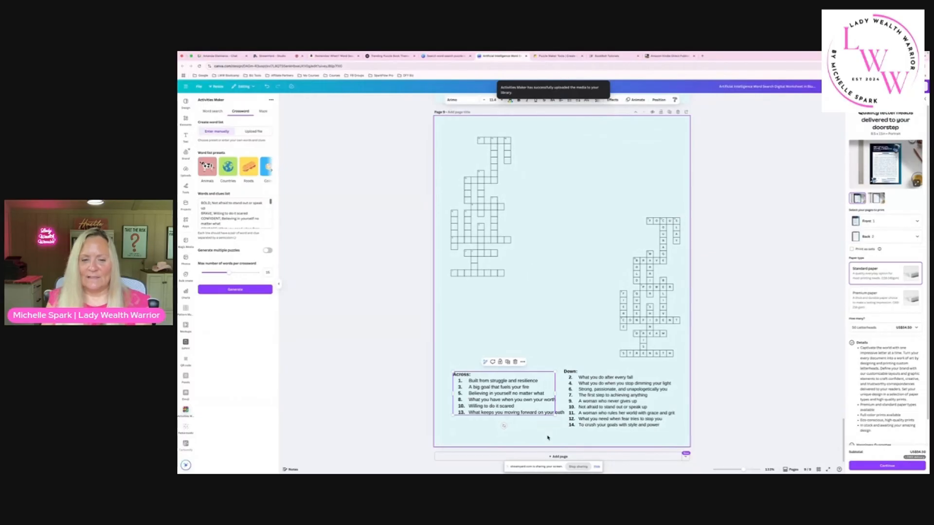
# Add a page after the crossword page and move the solved crossword grid onto it.
pyautogui.click(555, 457)
pyautogui.scroll(4, 610, 206)
pyautogui.moveTo(638, 162); pyautogui.dragTo(473, 419)
pyautogui.scroll(1, 498, 345)
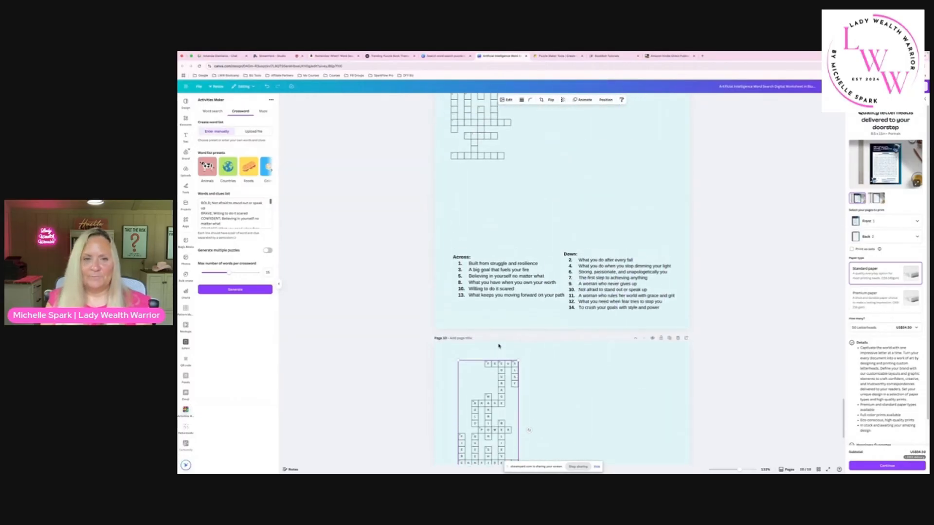
# Enlarge the unsolved crossword grid on page 9 to fill most of the page height above the clues.
pyautogui.scroll(3, 498, 346)
pyautogui.click(492, 259)
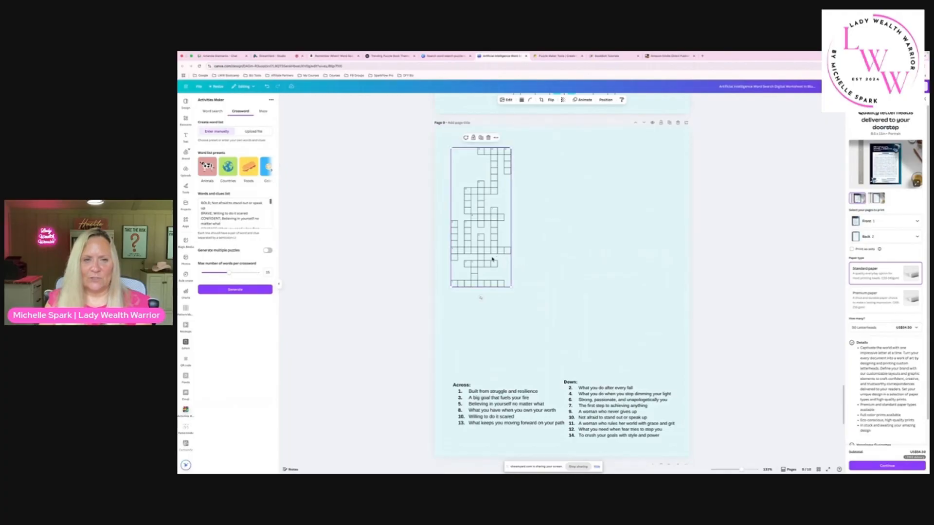
pyautogui.moveTo(492, 259); pyautogui.dragTo(530, 265)
pyautogui.moveTo(548, 292); pyautogui.dragTo(624, 338)
pyautogui.moveTo(542, 331); pyautogui.dragTo(608, 326)
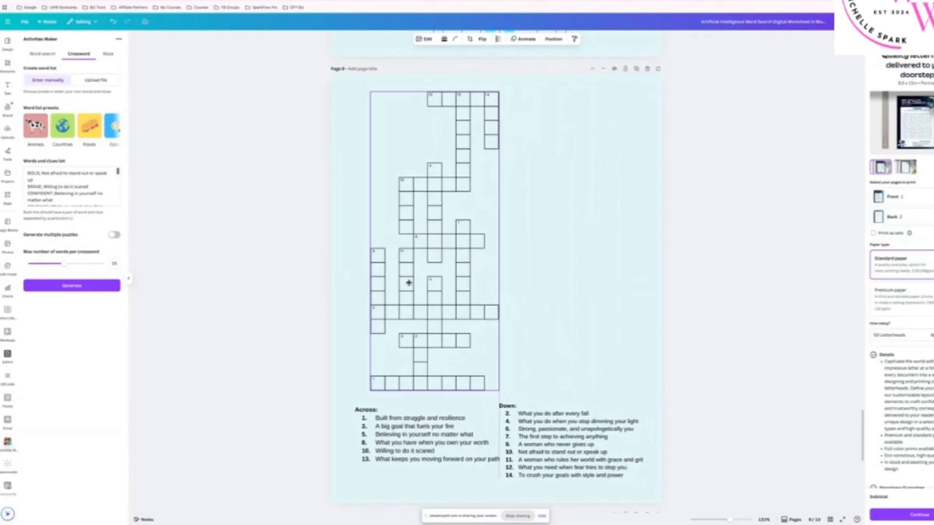
pyautogui.moveTo(409, 284); pyautogui.dragTo(408, 290)
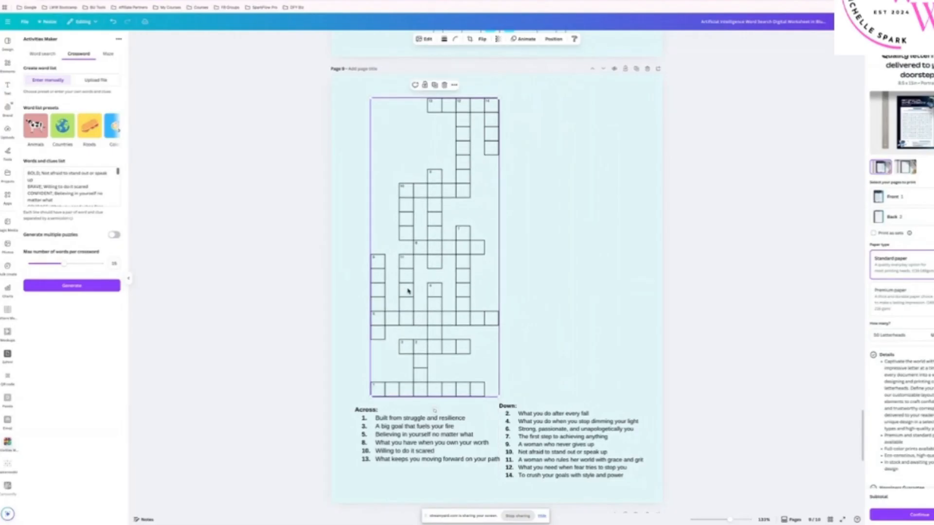
# Place the Across clues and the Down clues beneath them to the right of the unsolved grid, and shift the grid slightly down.
pyautogui.moveTo(450, 443); pyautogui.dragTo(615, 154)
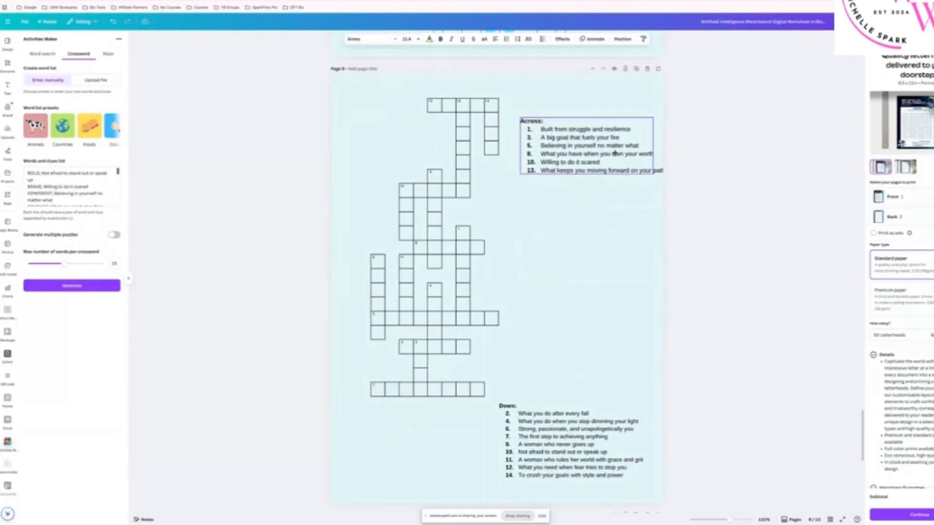
pyautogui.moveTo(447, 206); pyautogui.dragTo(441, 231)
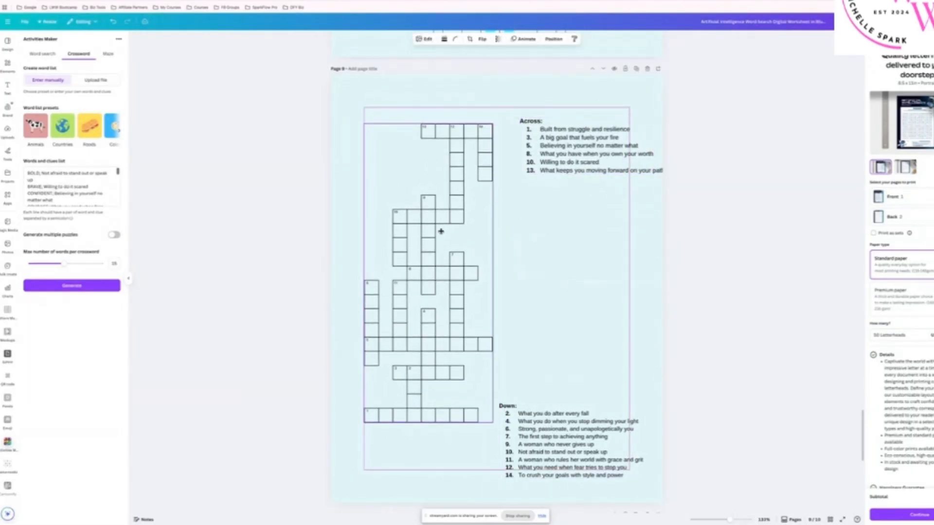
pyautogui.moveTo(440, 231); pyautogui.dragTo(441, 216)
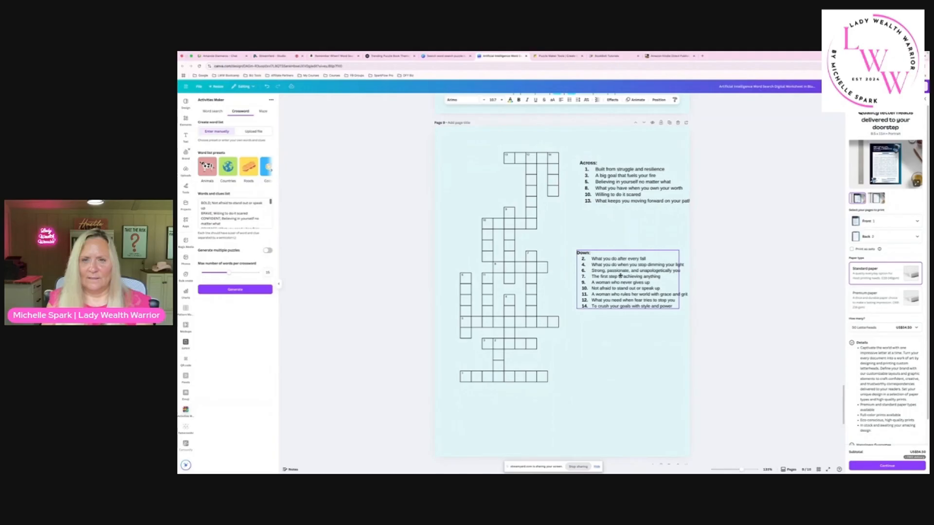
pyautogui.moveTo(622, 273); pyautogui.dragTo(611, 257)
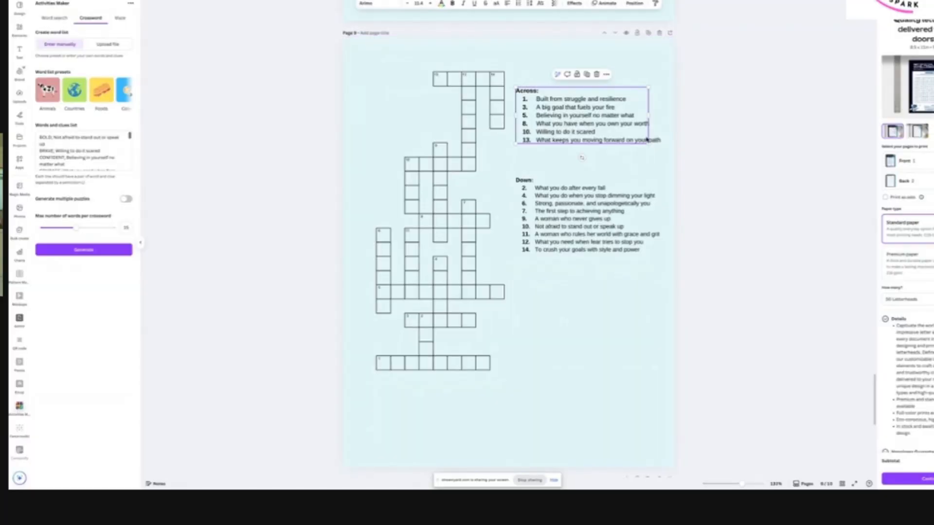
# Resize the Across and Down clue text boxes to fit between the grid and the page's right edge.
pyautogui.doubleClick(647, 140)
pyautogui.click(655, 145)
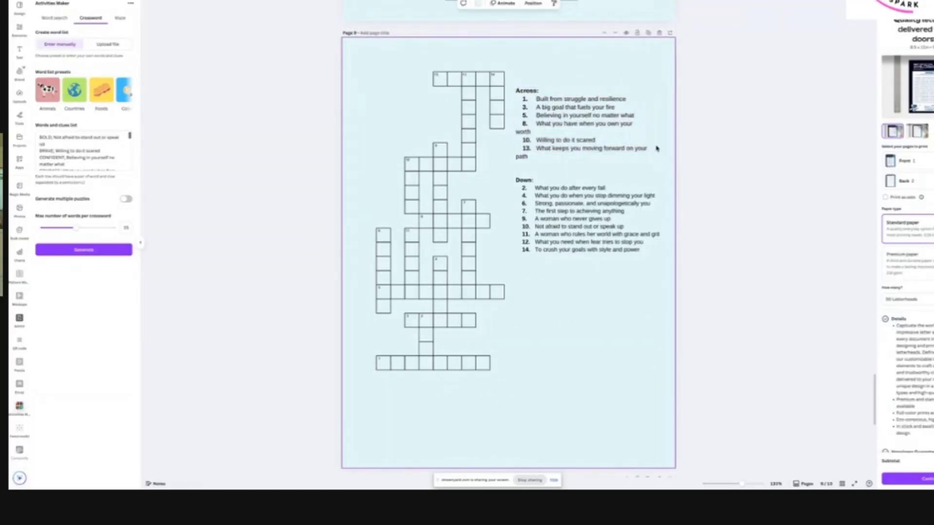
pyautogui.click(618, 220)
pyautogui.moveTo(650, 220); pyautogui.dragTo(656, 220)
pyautogui.click(616, 288)
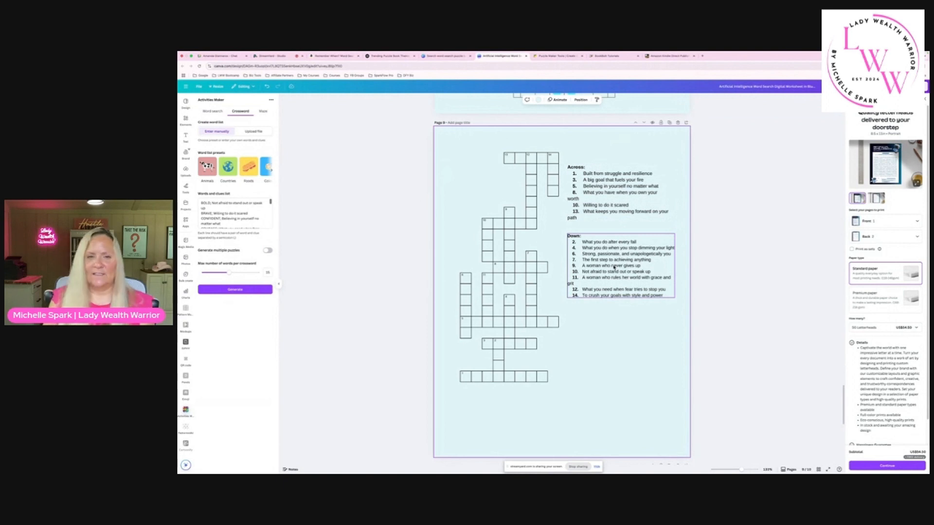
# Move the crossword grid and both clue lists lower on the page to leave space above them.
pyautogui.moveTo(514, 259); pyautogui.dragTo(514, 305)
pyautogui.moveTo(615, 238); pyautogui.dragTo(616, 354)
pyautogui.moveTo(624, 197); pyautogui.dragTo(625, 311)
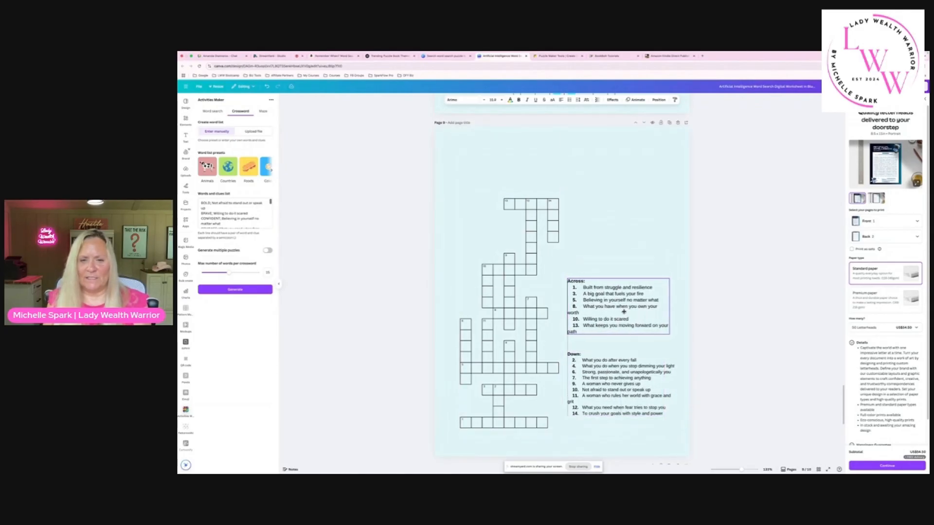
# Set the font size of the Across and Down clue lists to 10.
pyautogui.click(493, 100)
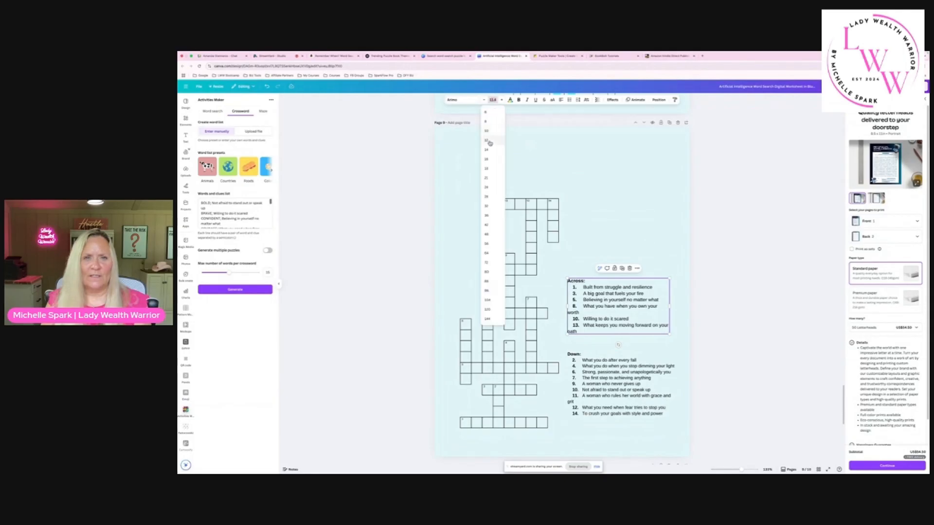
pyautogui.click(488, 132)
pyautogui.click(613, 377)
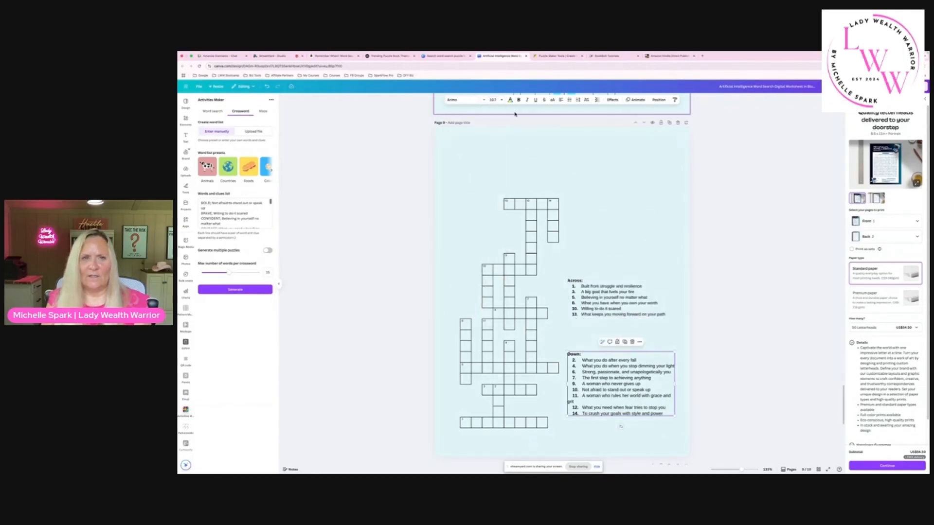
pyautogui.click(493, 100)
pyautogui.click(488, 132)
pyautogui.click(634, 199)
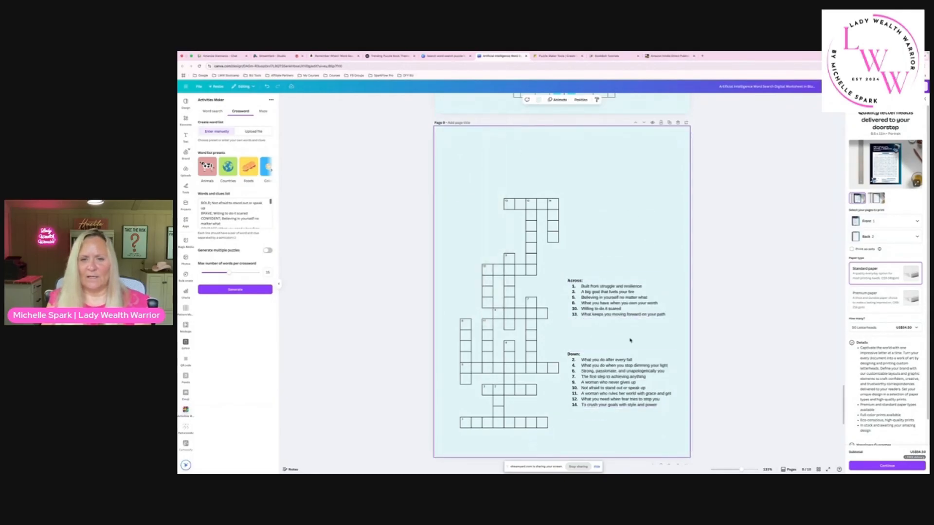
# Move the Down clues up closer beneath the Across clues and line up both lists beside the crossword grid.
pyautogui.moveTo(621, 385); pyautogui.dragTo(623, 370)
pyautogui.click(608, 304)
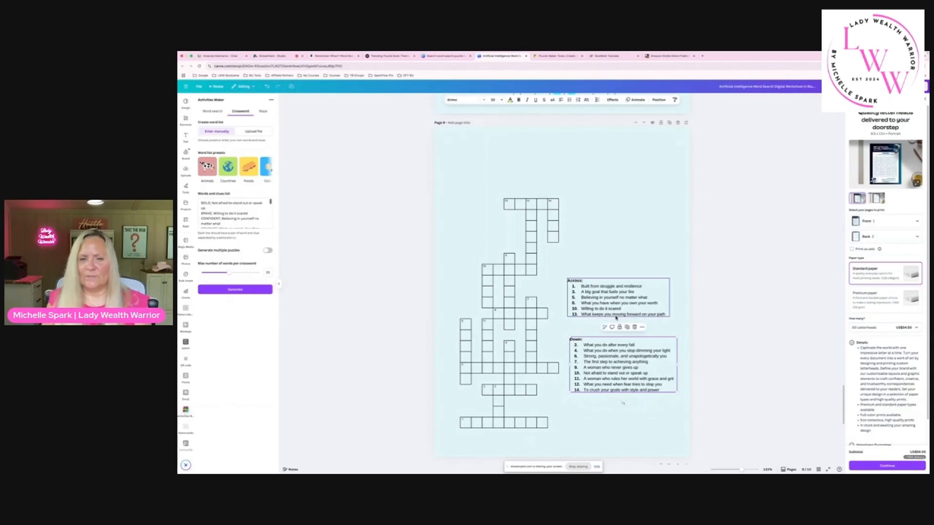
pyautogui.moveTo(607, 304); pyautogui.dragTo(610, 306)
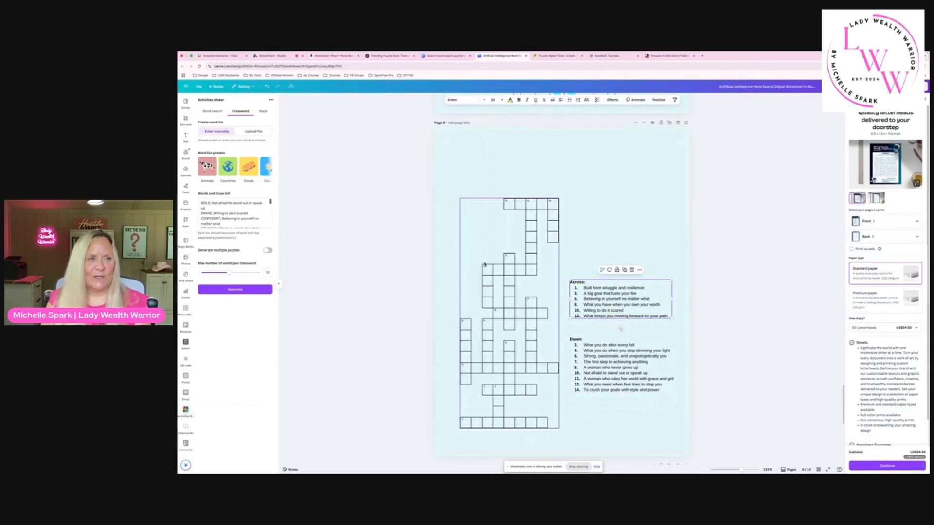
# Switch to ChatGPT and accept its offer of a printable crossword grid by replying "Yes please!".
pyautogui.click(389, 56)
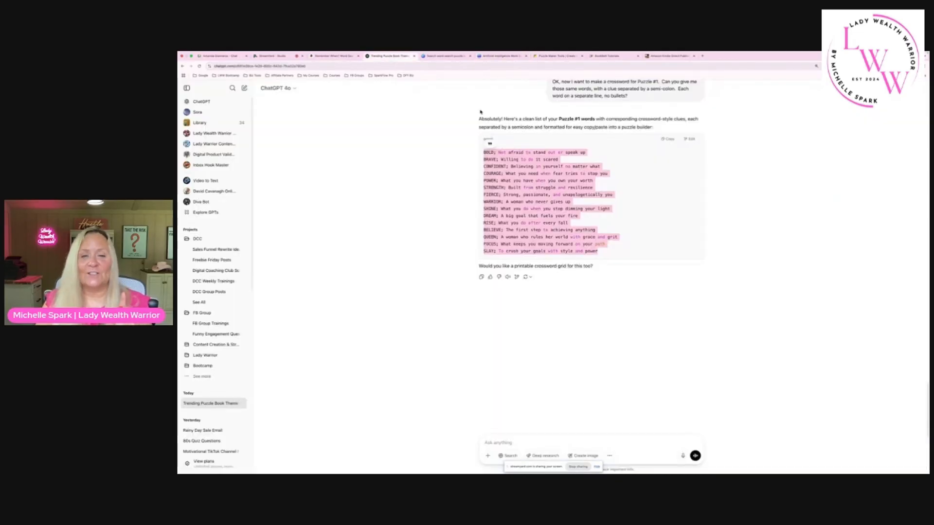
pyautogui.moveTo(515, 266); pyautogui.dragTo(576, 283)
pyautogui.click(499, 440)
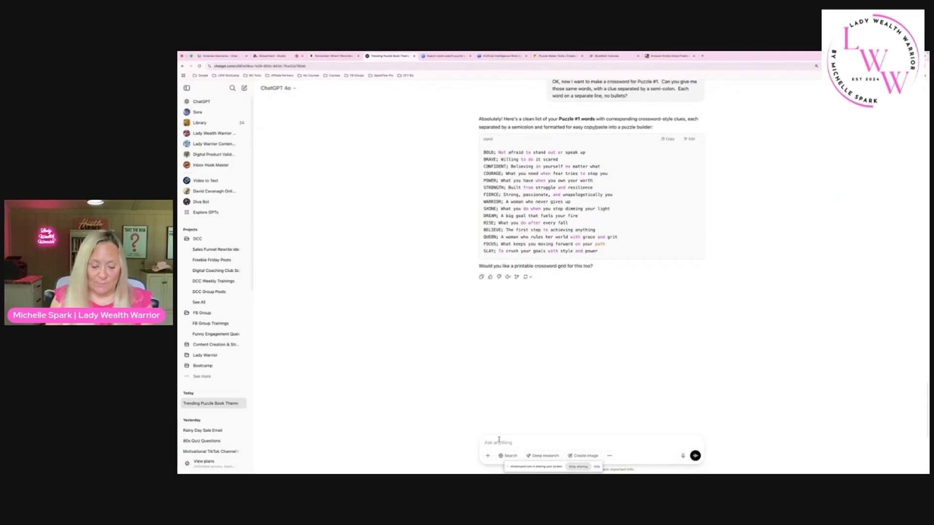
pyautogui.write('Yes please!')
pyautogui.press('Return')
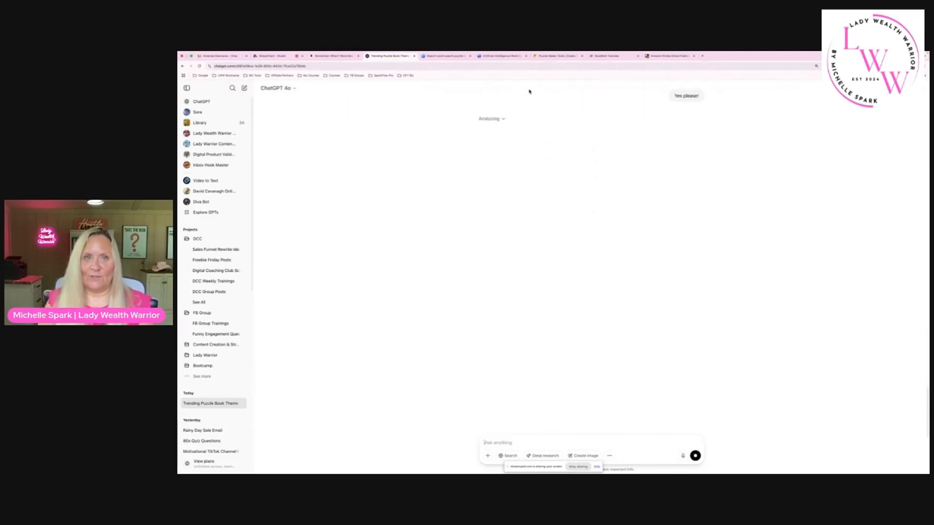
# Return to the Canva design and add a blank page after the crossword solution on page 10.
pyautogui.click(496, 55)
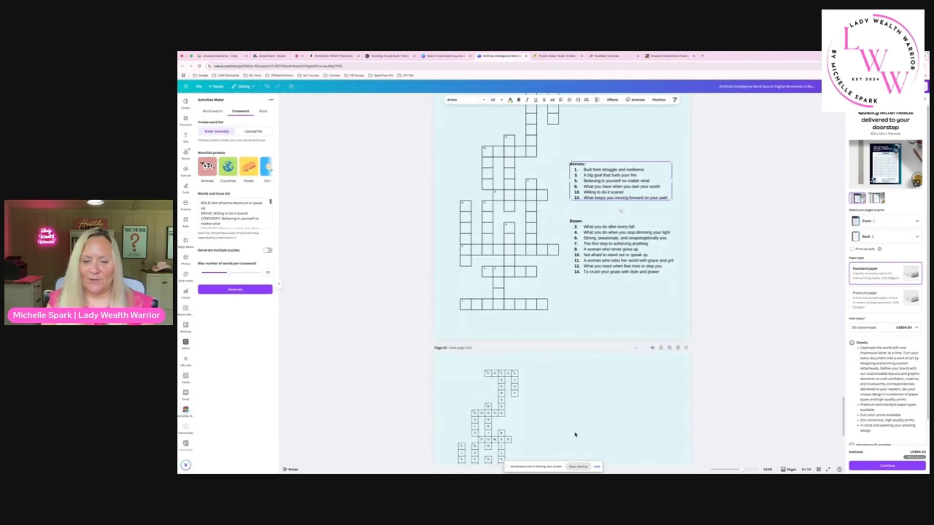
pyautogui.scroll(-5, 575, 435)
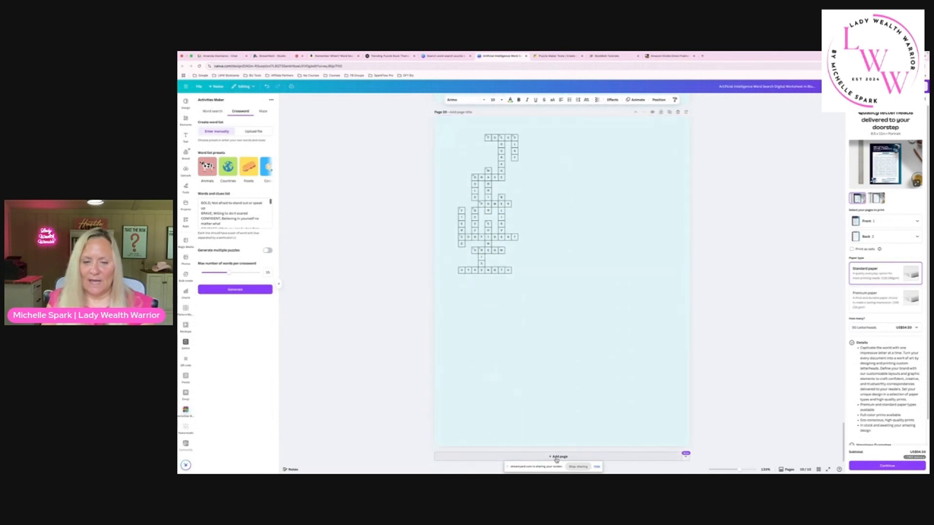
pyautogui.click(557, 457)
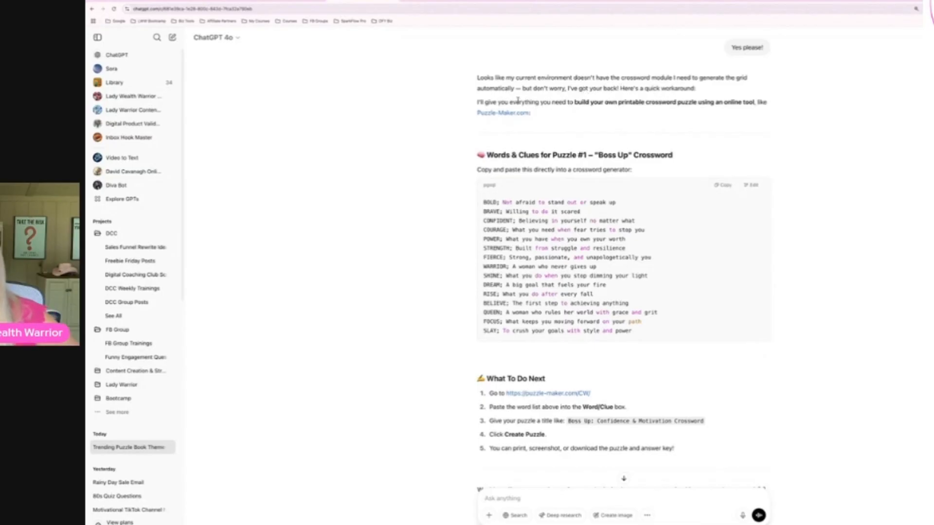
pyautogui.moveTo(477, 102); pyautogui.dragTo(757, 110)
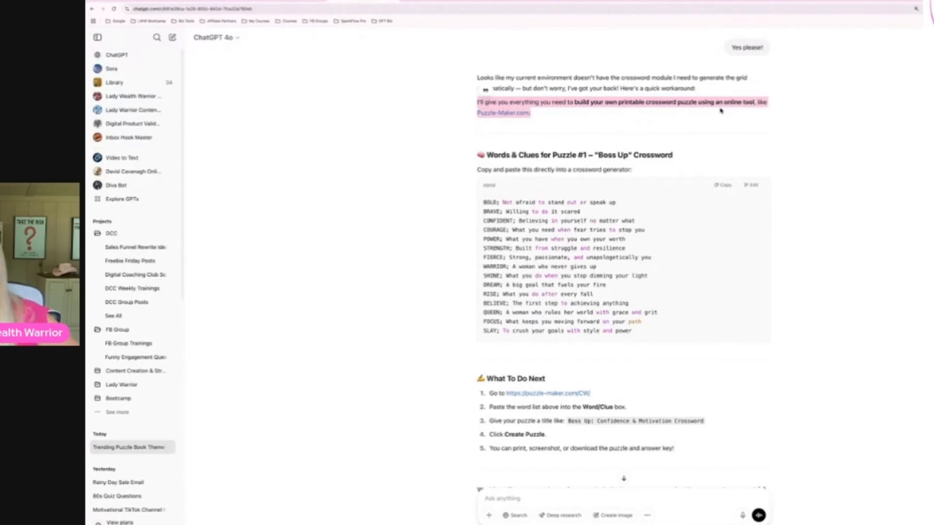
pyautogui.click(538, 120)
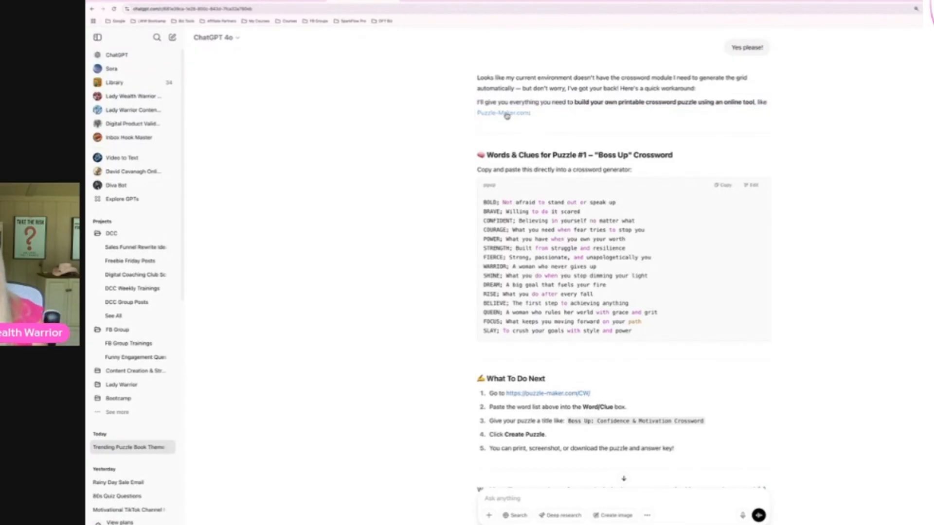
pyautogui.click(507, 116)
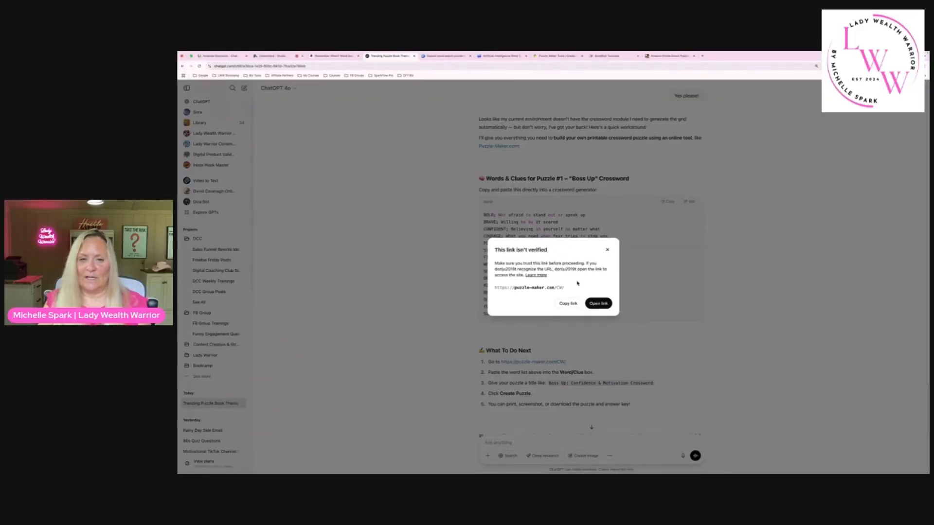
pyautogui.click(567, 303)
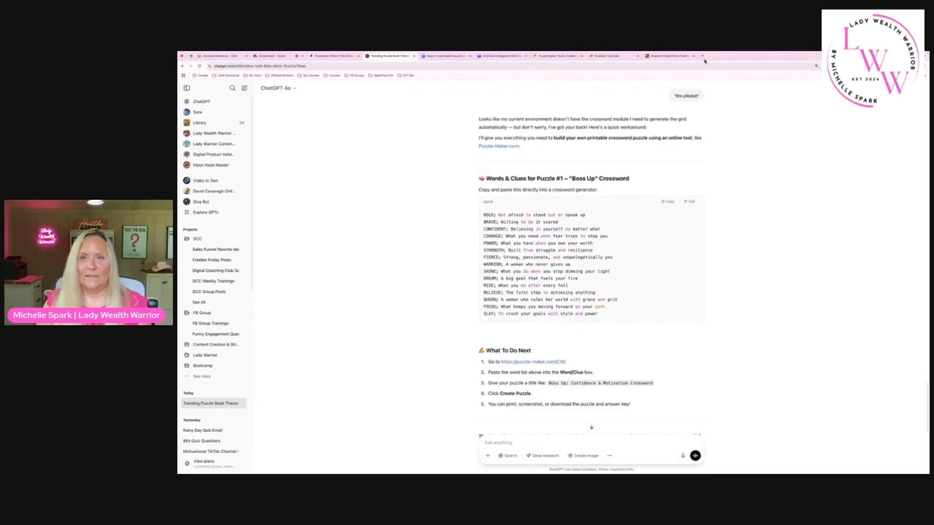
pyautogui.click(703, 57)
pyautogui.write('https://puzzle-maker.com/CW/')
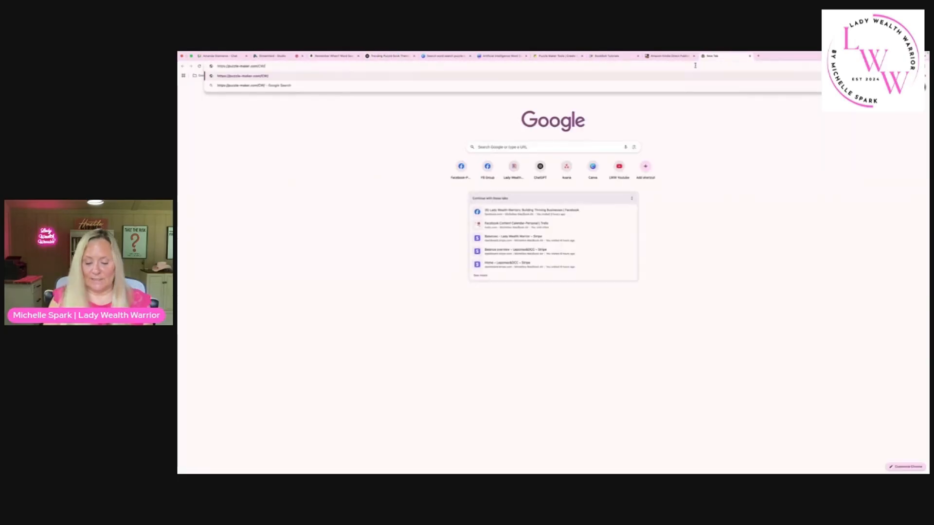
pyautogui.press('Return')
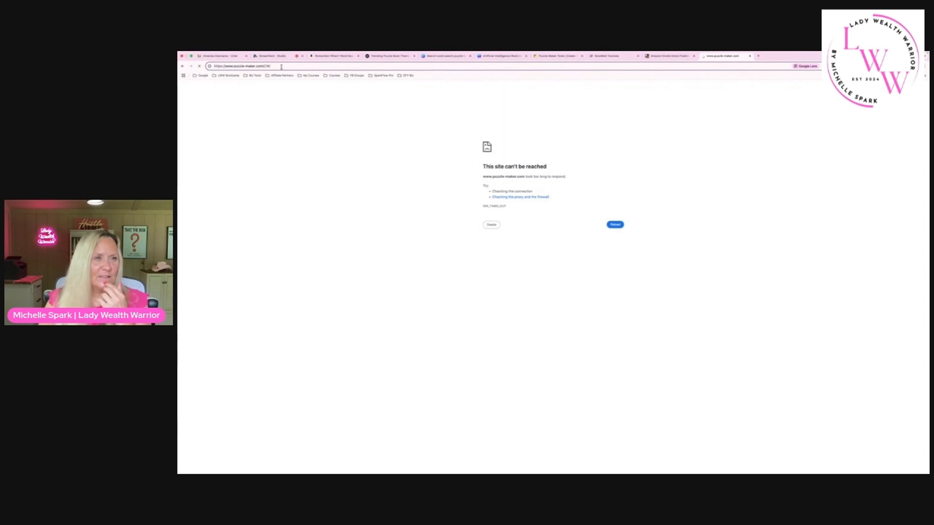
# Shorten the address to the puzzle-maker.com root and load the site's home page.
pyautogui.press('BackSpace')
pyautogui.press('BackSpace')
pyautogui.press('BackSpace')
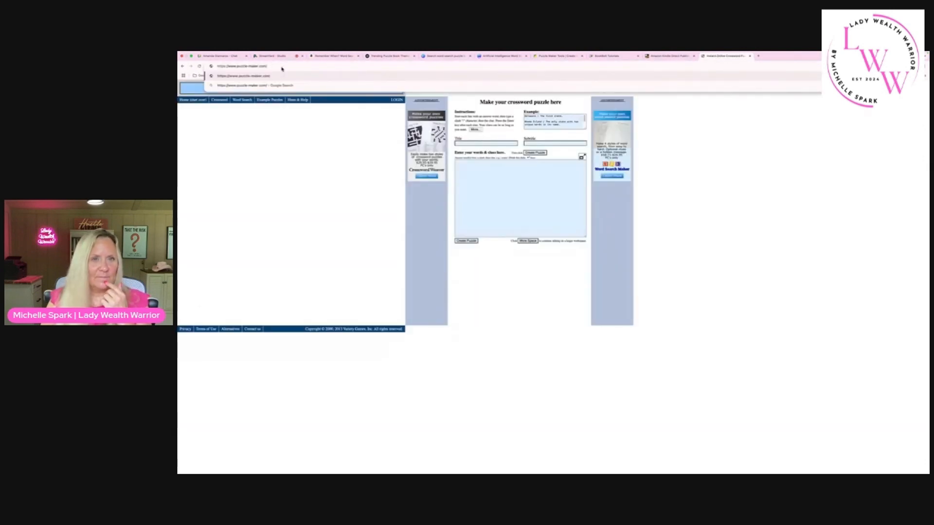
pyautogui.press('Return')
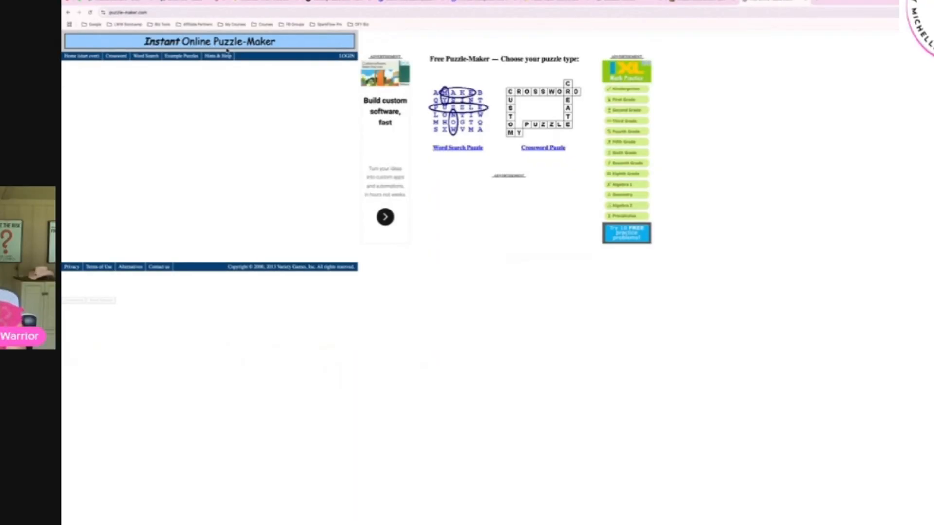
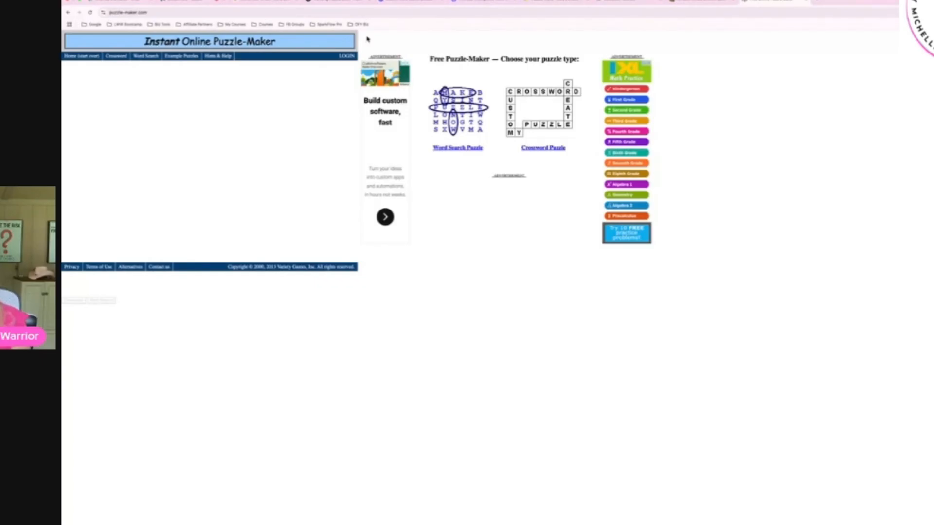
# Switch to the Amazon listing, close the book sample, follow the book's author and open the author's page.
pyautogui.click(292, 4)
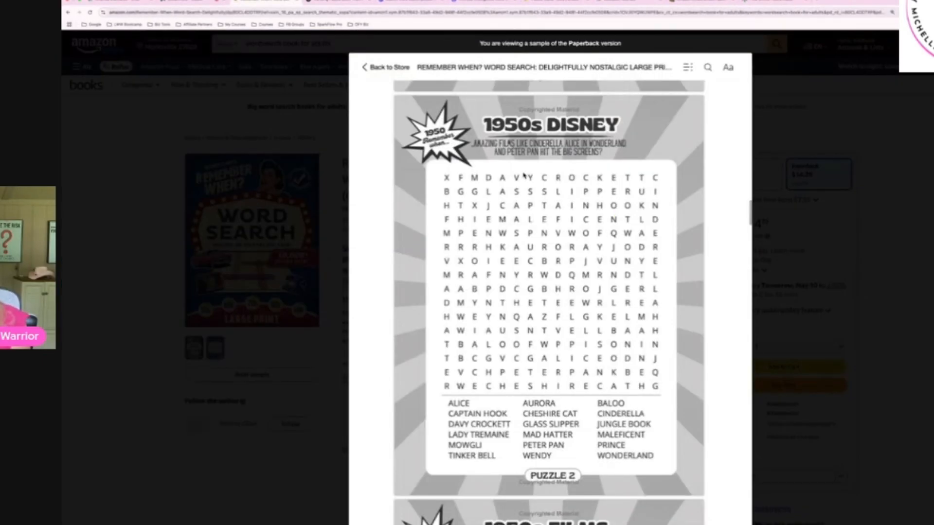
pyautogui.press('Escape')
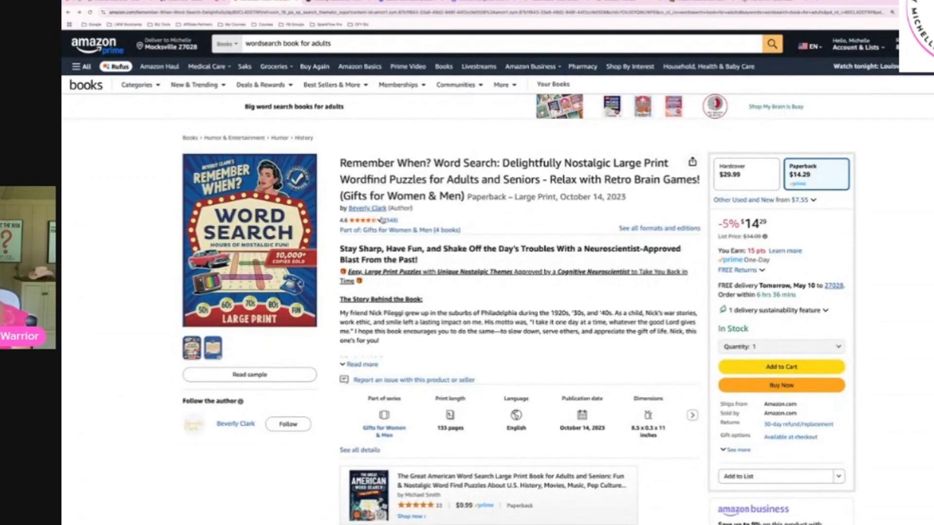
pyautogui.click(284, 424)
pyautogui.click(234, 425)
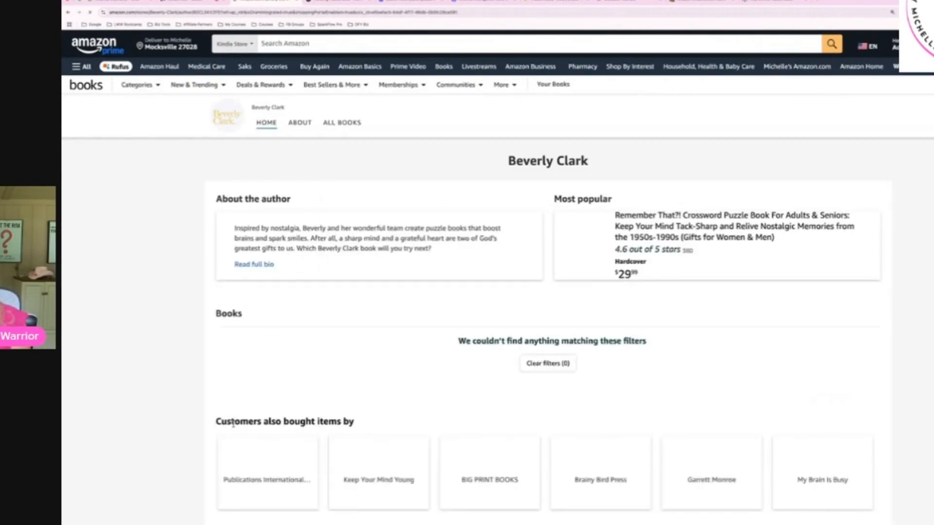
# Examine the author's range of word search and crossword books, including their themes, formats, ratings and prices.
pyautogui.scroll(-3, 628, 380)
pyautogui.scroll(-3, 613, 349)
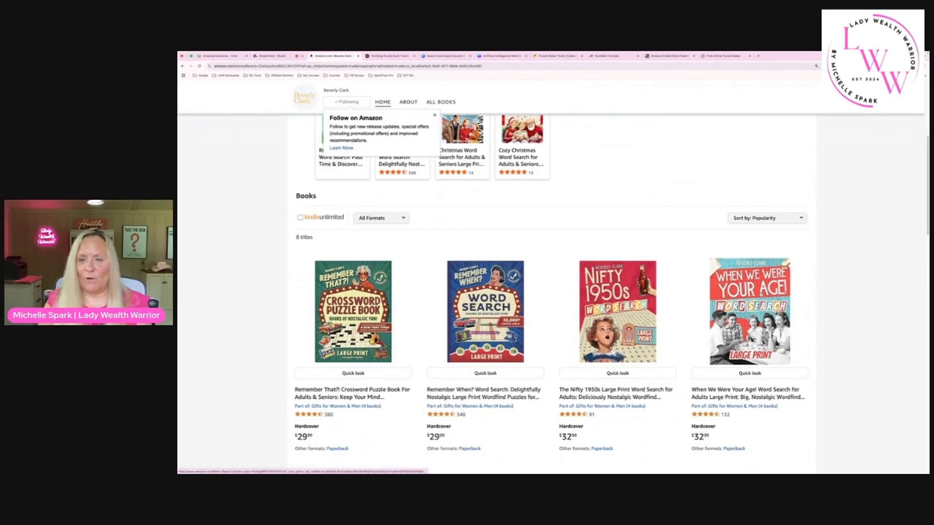
pyautogui.scroll(-5, 749, 311)
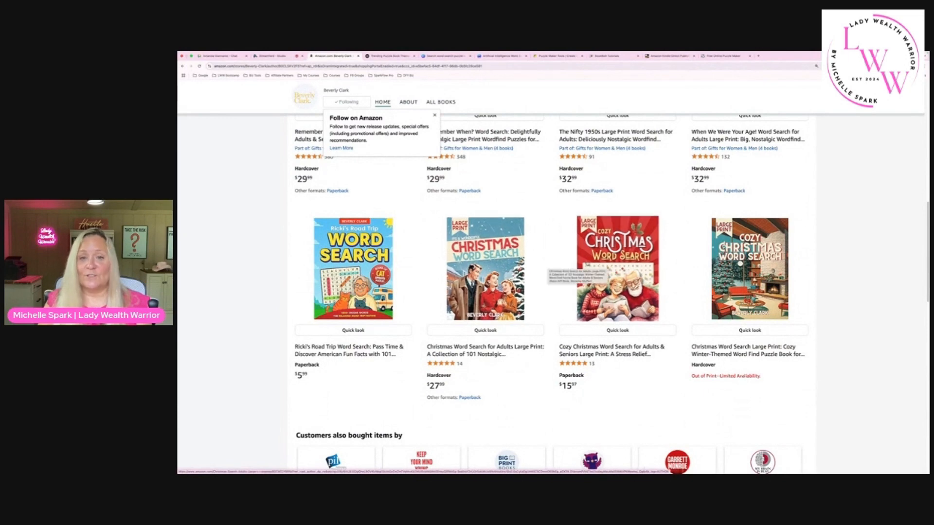
pyautogui.scroll(-2, 666, 304)
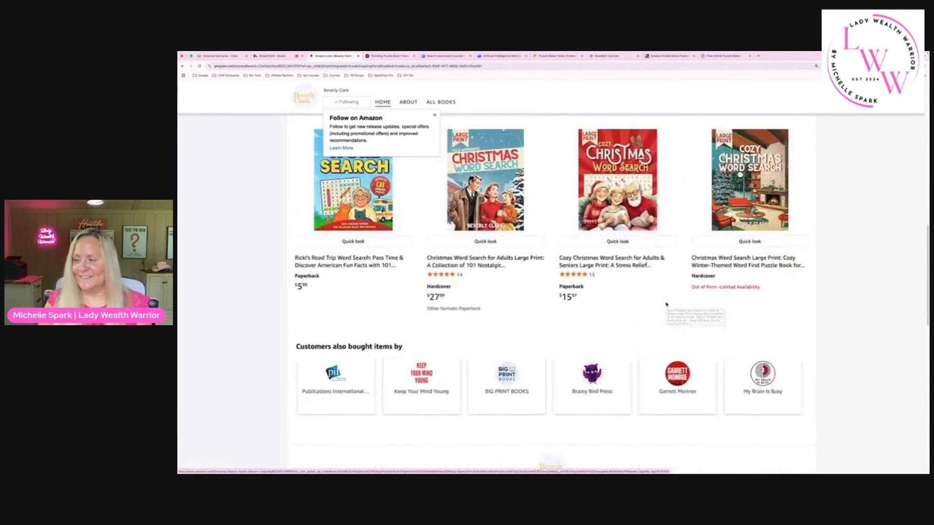
pyautogui.scroll(5, 666, 304)
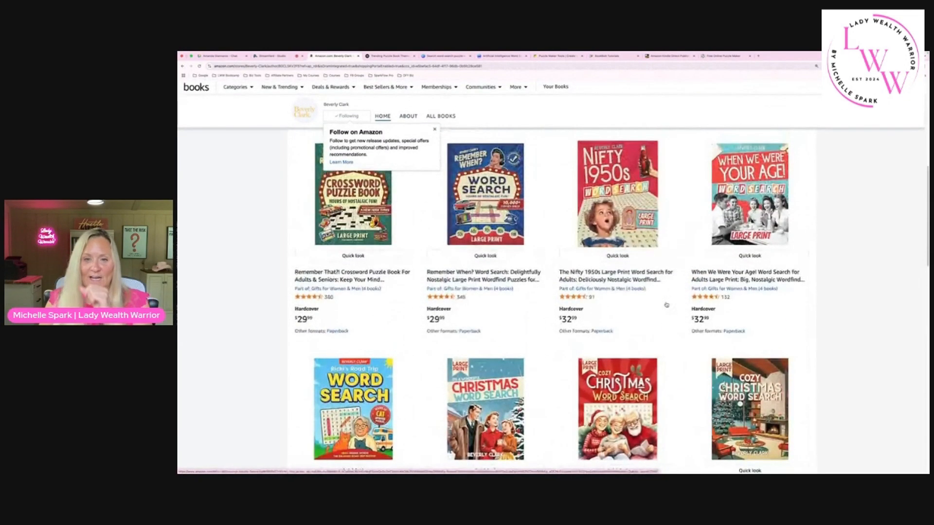
pyautogui.scroll(1, 666, 306)
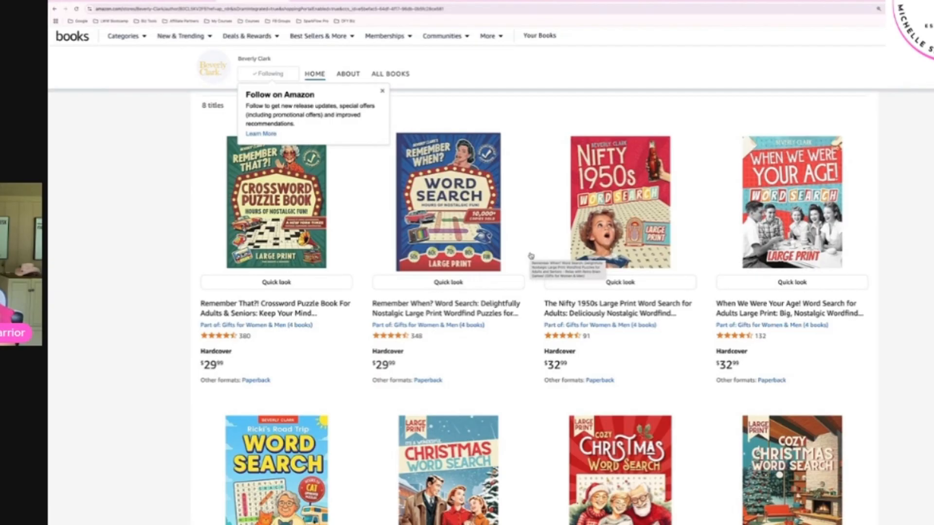
pyautogui.scroll(-2, 530, 255)
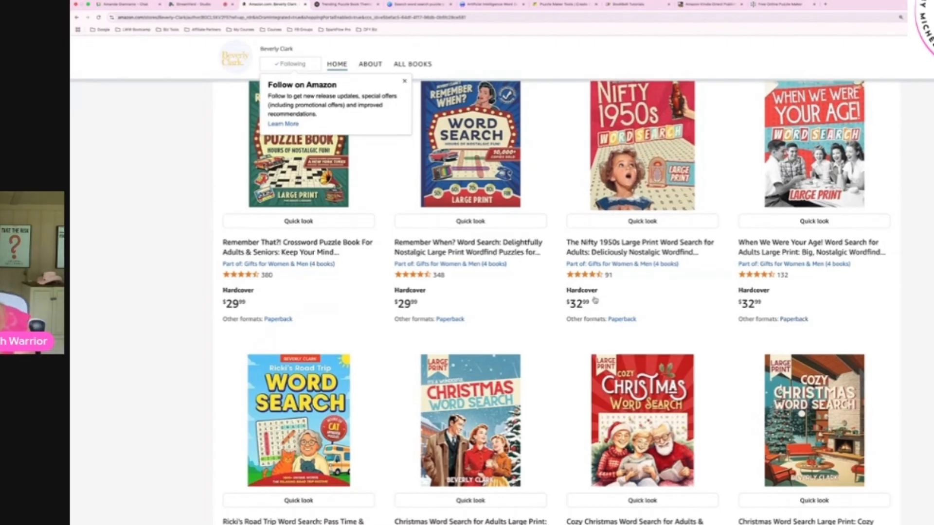
pyautogui.scroll(4, 517, 215)
pyautogui.scroll(6, 517, 215)
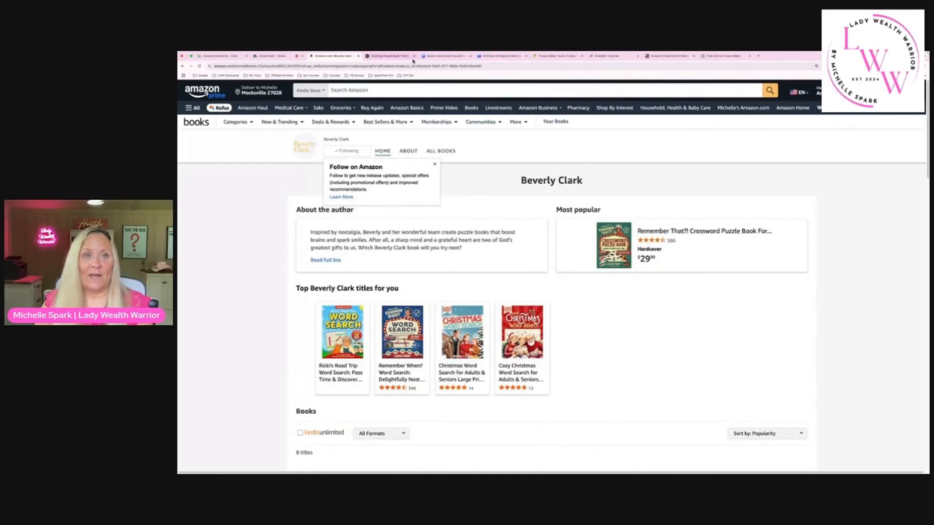
# Return to the Canva design and review the finished maze and crossword pages.
pyautogui.click(473, 5)
pyautogui.scroll(10, 532, 206)
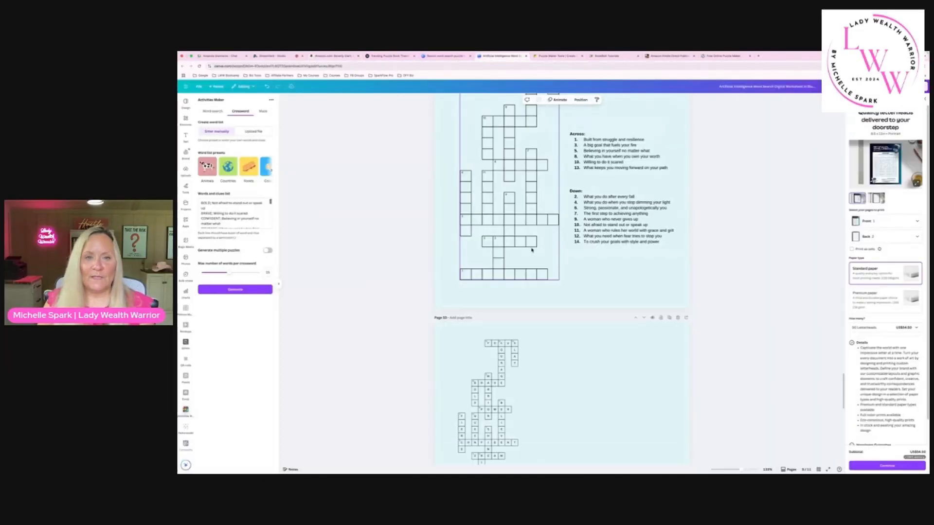
pyautogui.scroll(-6, 531, 243)
pyautogui.scroll(10, 531, 250)
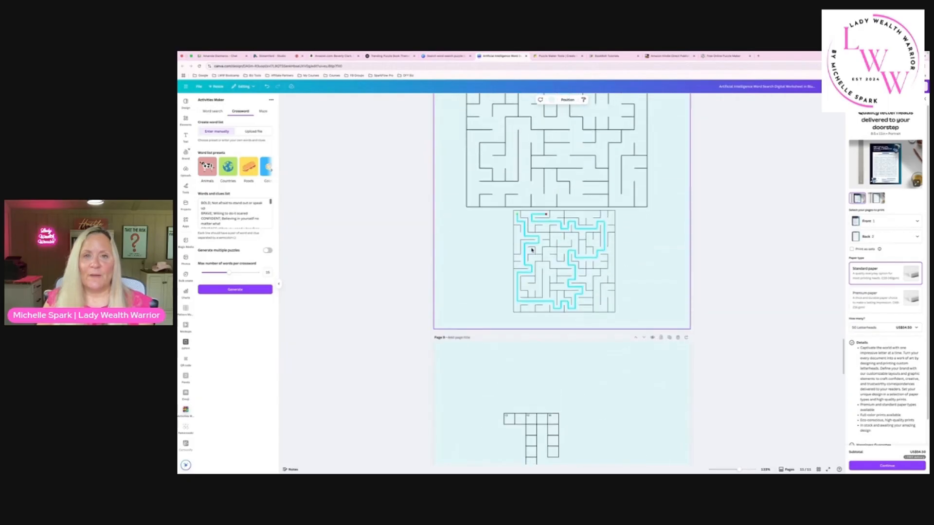
pyautogui.scroll(-8, 531, 250)
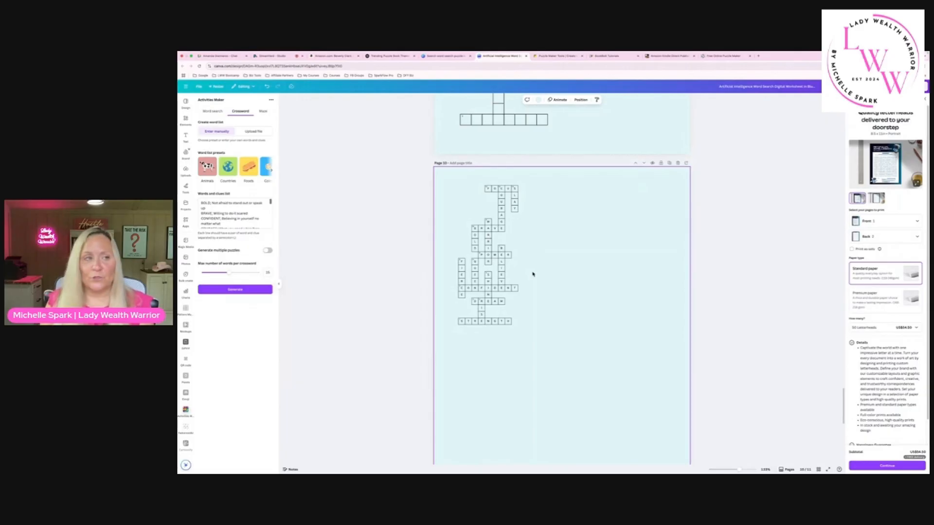
# Switch to the Two Lime Prints site, review its puzzle generators and open its pricing plans.
pyautogui.click(554, 56)
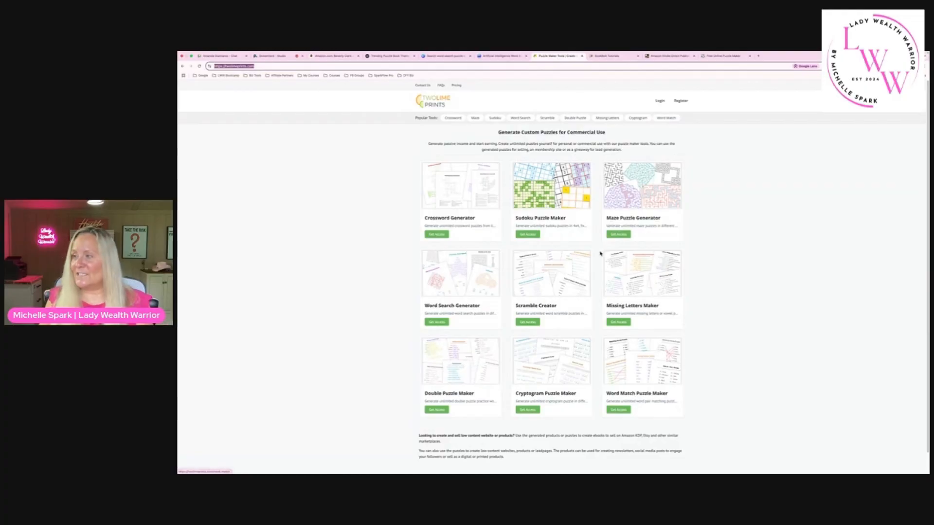
pyautogui.scroll(-1, 601, 253)
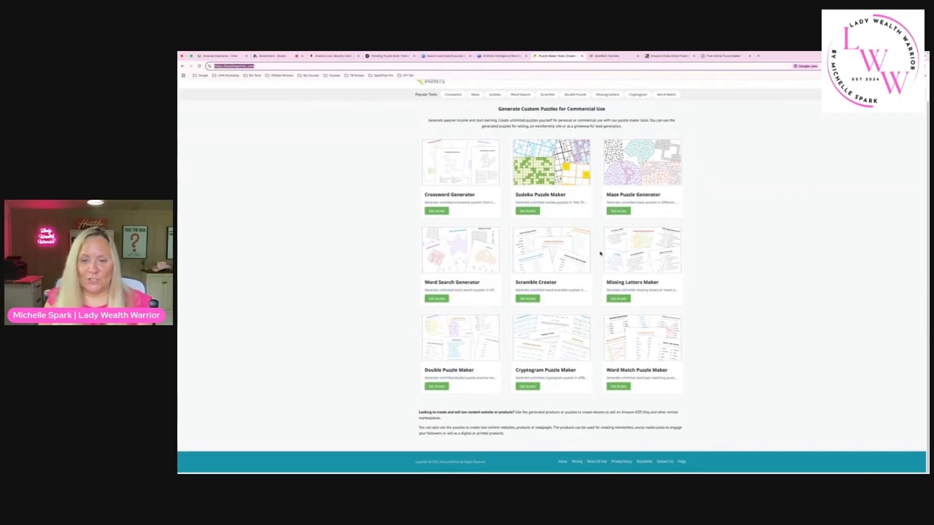
pyautogui.scroll(1, 601, 253)
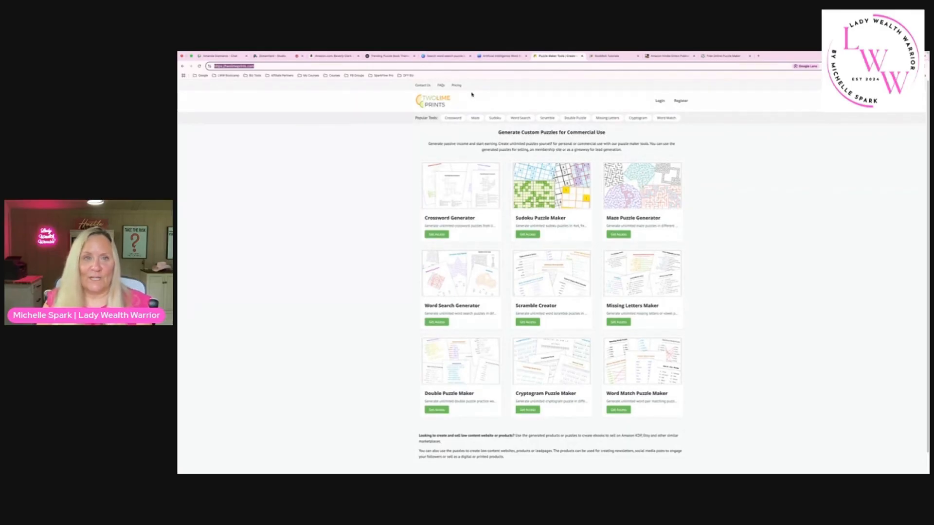
pyautogui.click(457, 86)
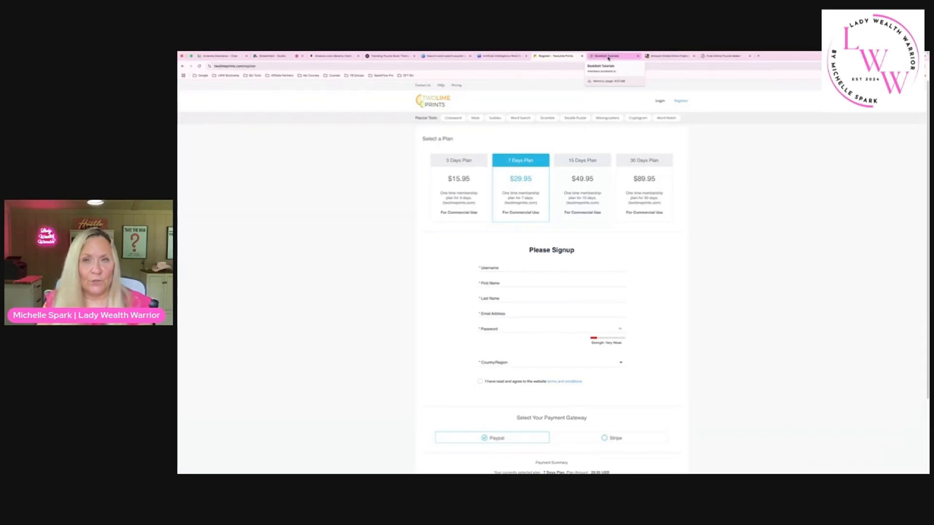
# Switch to the Book Bolt site, review its research tools and open Book Scout.
pyautogui.click(608, 57)
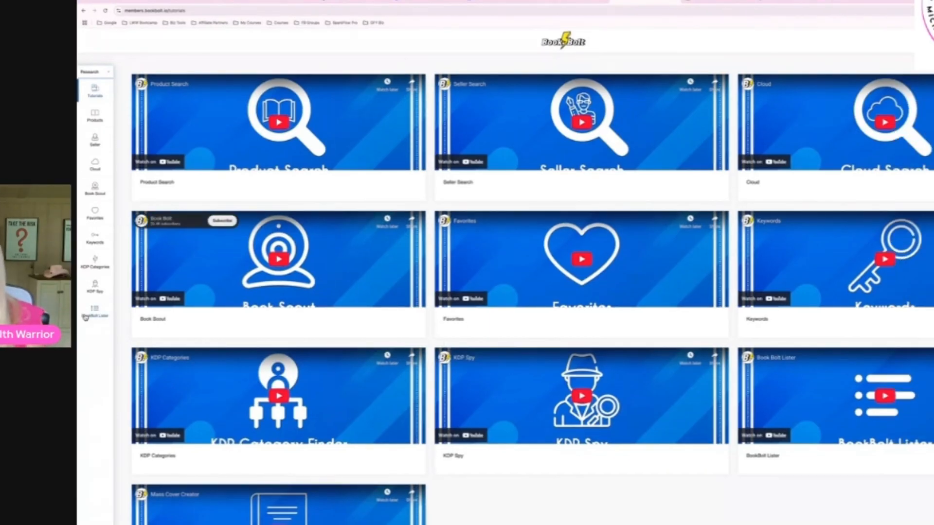
pyautogui.click(95, 195)
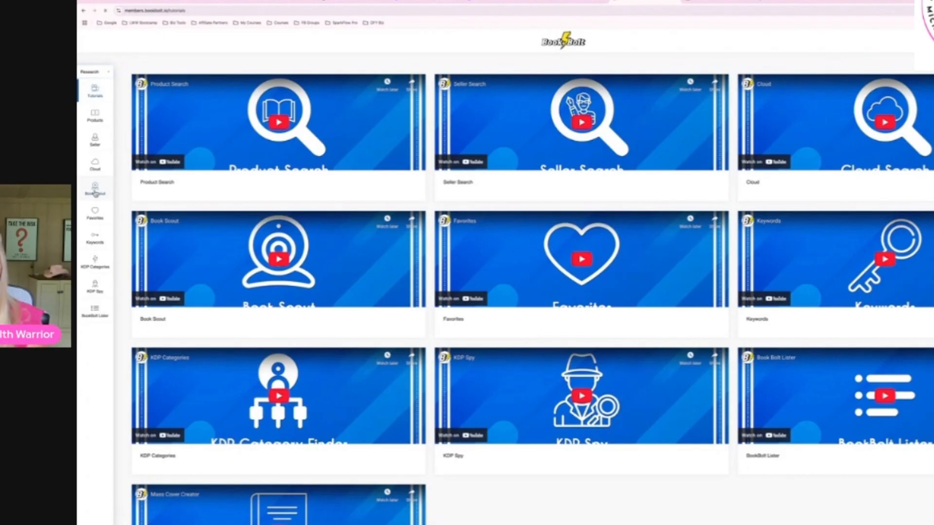
pyautogui.moveTo(94, 238)
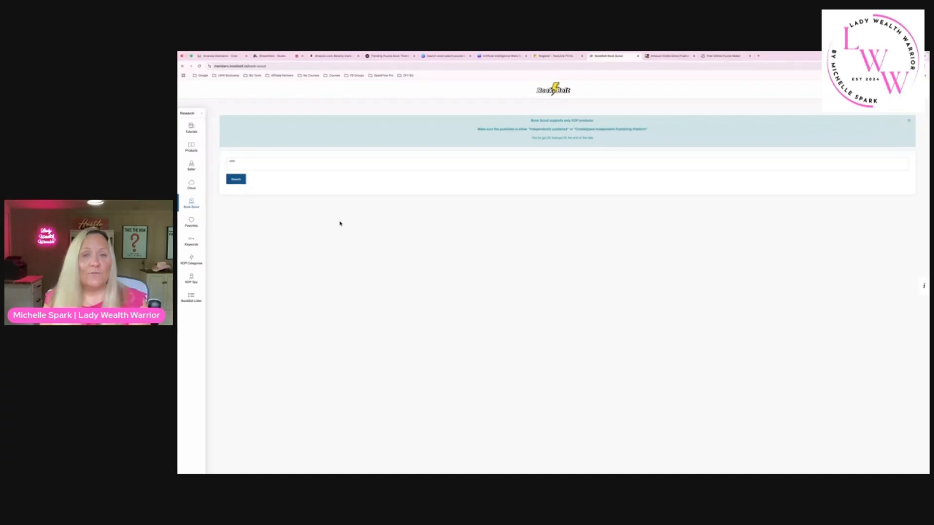
# Change Book Bolt from the Research tools to the Create tools and open the Bolt Mass Cover Converter.
pyautogui.click(192, 113)
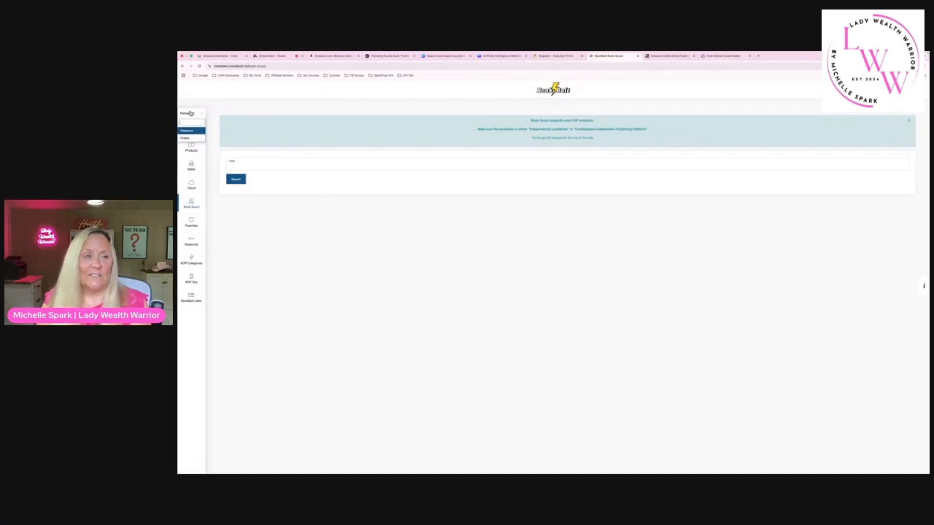
pyautogui.click(186, 139)
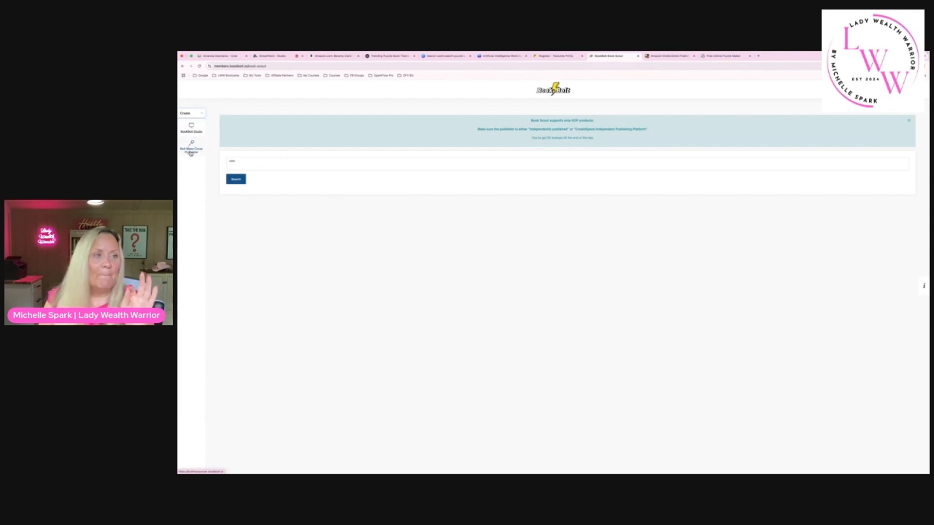
pyautogui.click(193, 150)
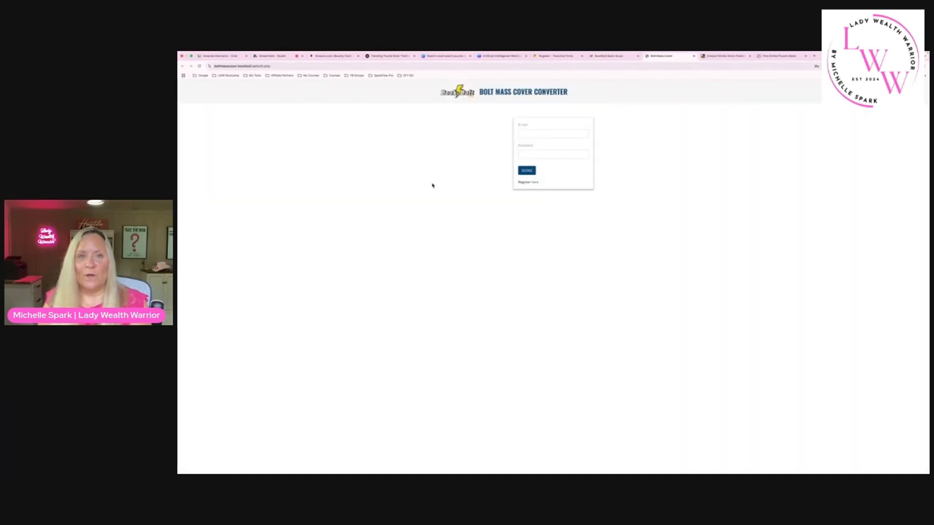
# Sign in to the Bolt Mass Cover Converter with the saved account e-mail and password.
pyautogui.click(546, 134)
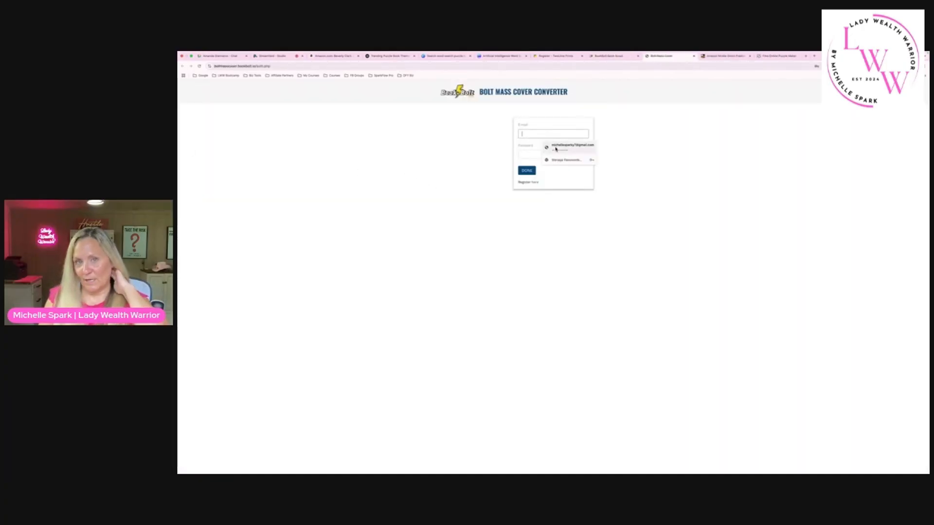
pyautogui.click(555, 148)
pyautogui.click(528, 170)
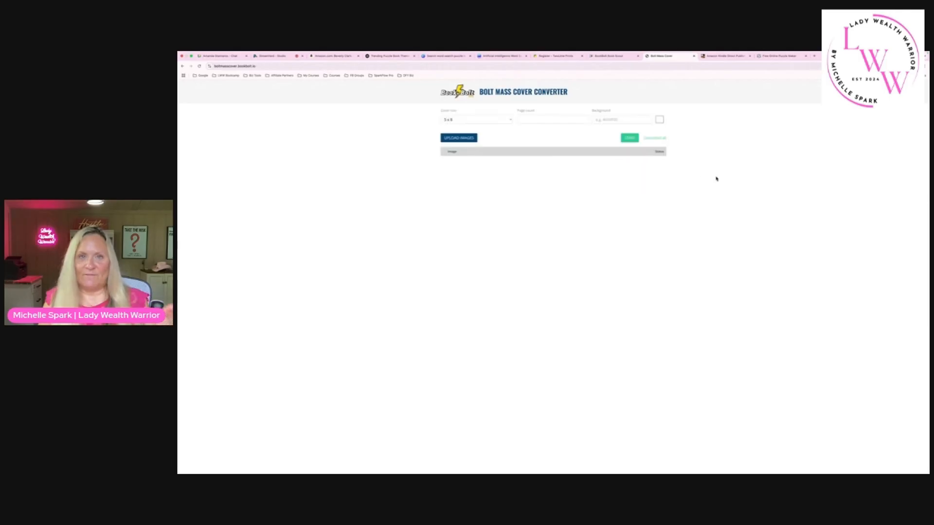
# Set the cover size to 8.5 x 11 and the page count to 200.
pyautogui.click(465, 122)
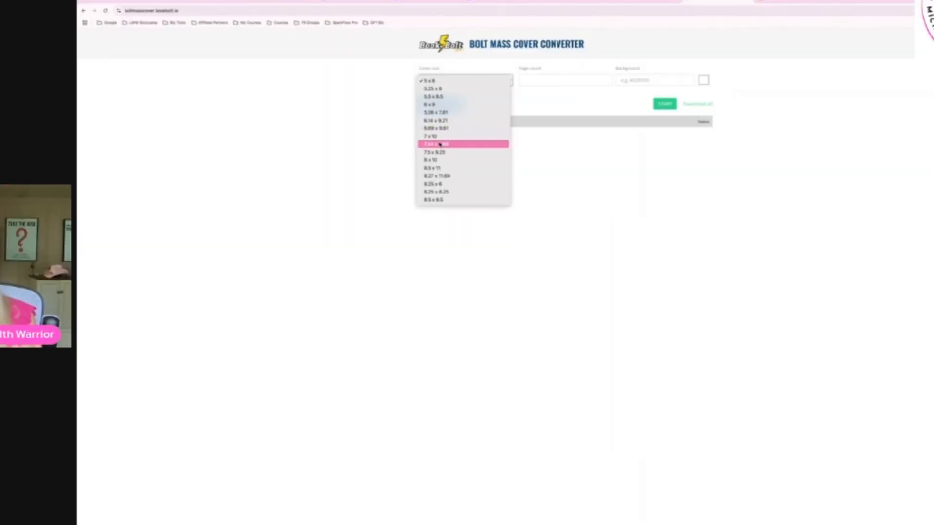
pyautogui.click(438, 168)
pyautogui.click(547, 78)
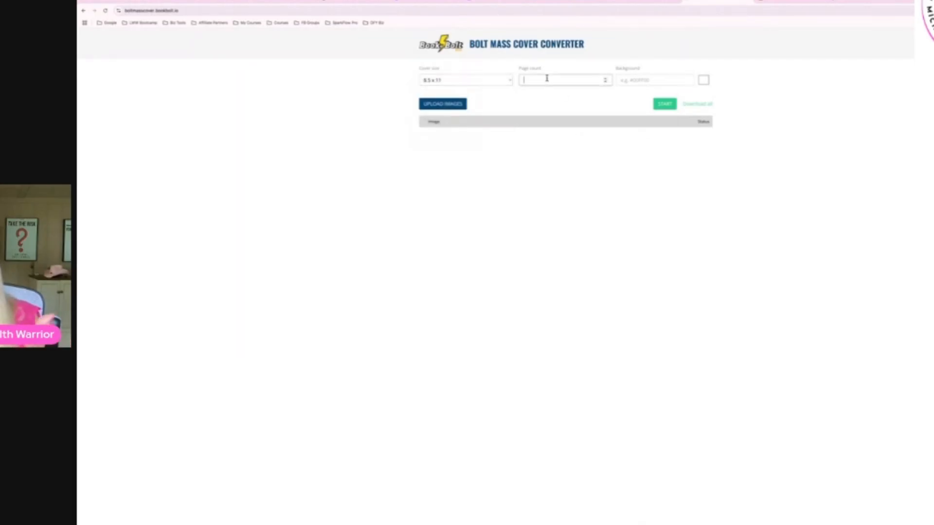
pyautogui.write('20')
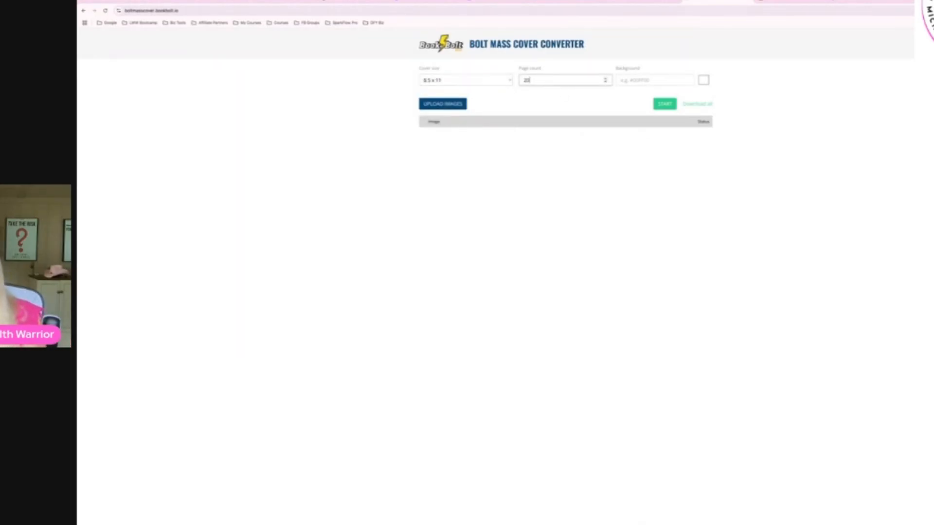
pyautogui.write('0')
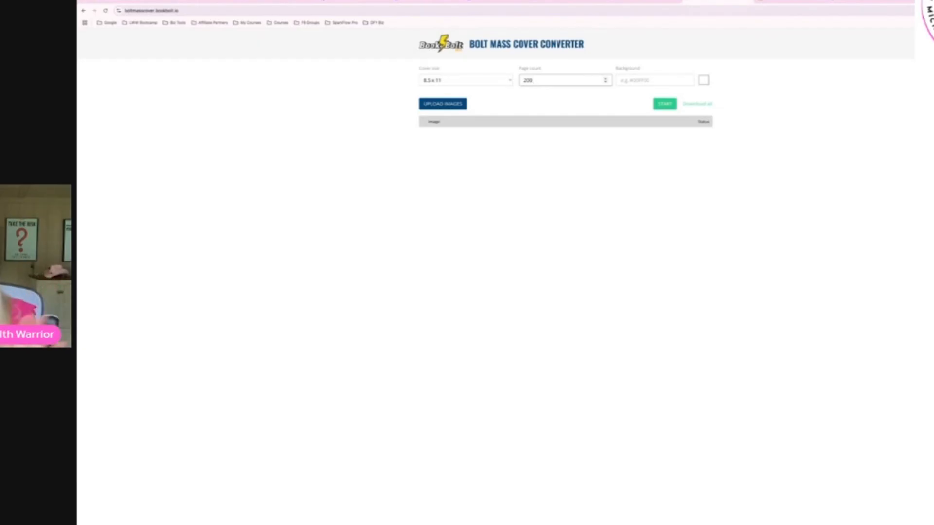
# Set the cover background to a bright red, RGB 242, 2, 2.
pyautogui.click(637, 80)
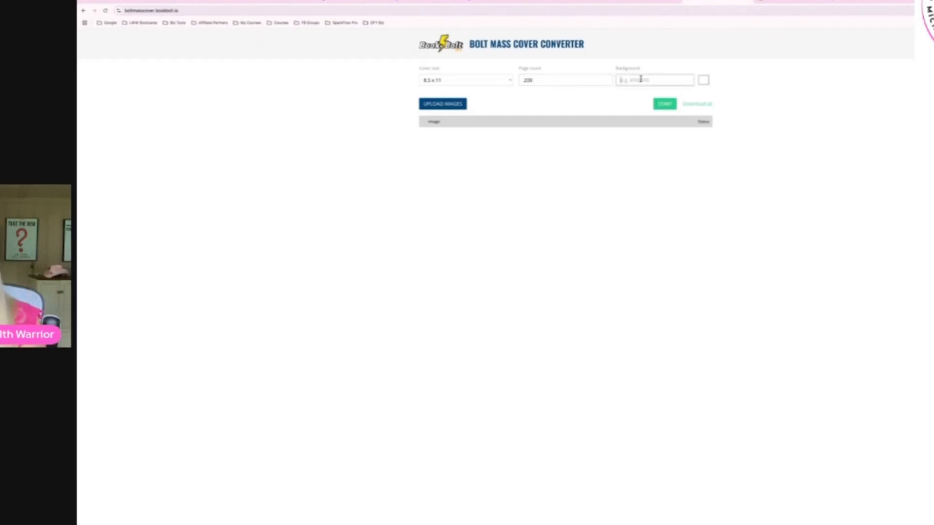
pyautogui.click(706, 82)
pyautogui.click(767, 91)
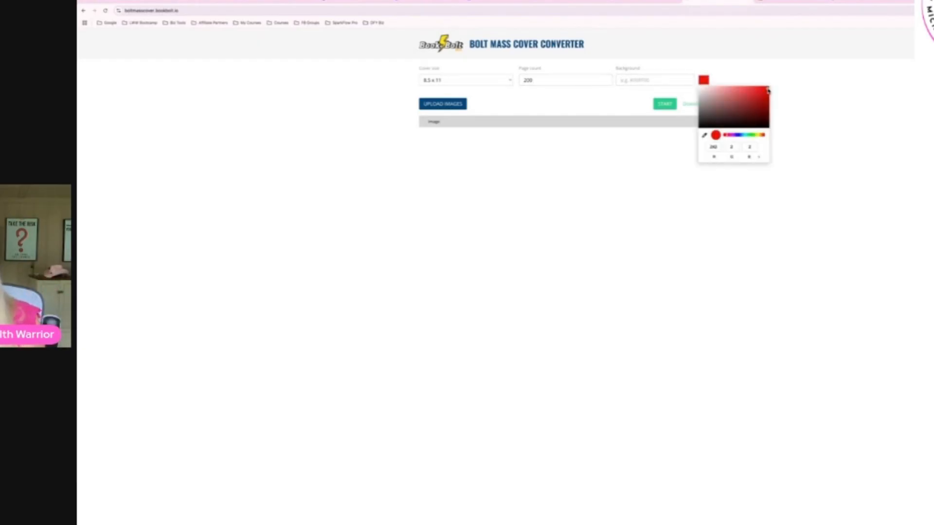
pyautogui.click(614, 97)
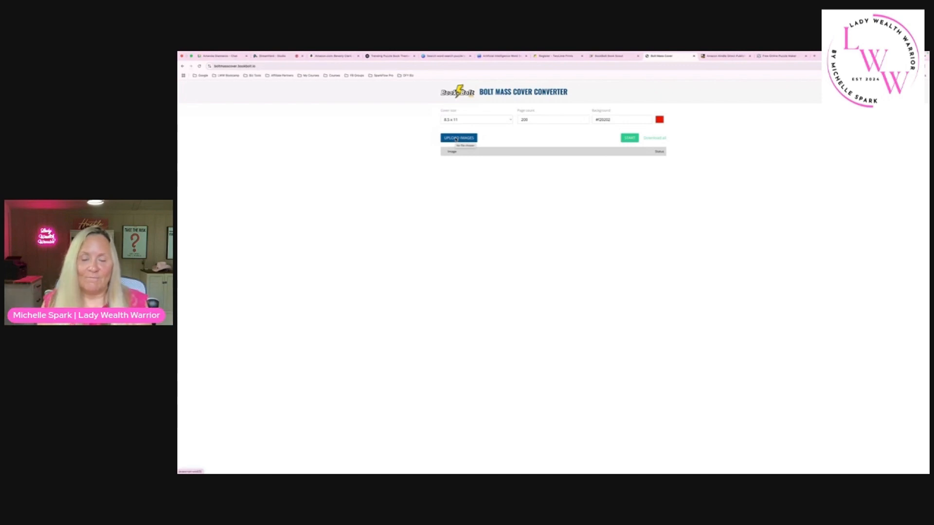
# Switch to Kindle Direct Publishing and review the bookshelf's journals and notebooks, with a brief look at the Amazon author page.
pyautogui.click(727, 57)
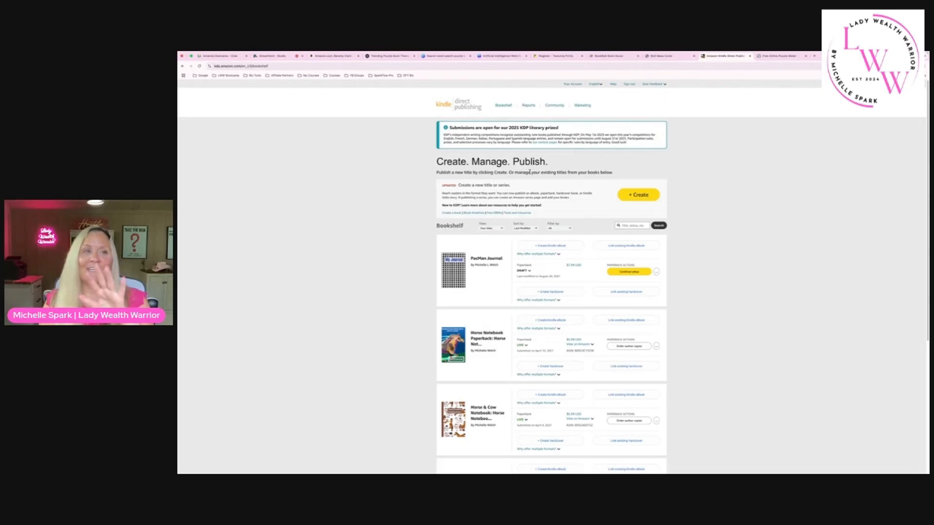
pyautogui.click(333, 56)
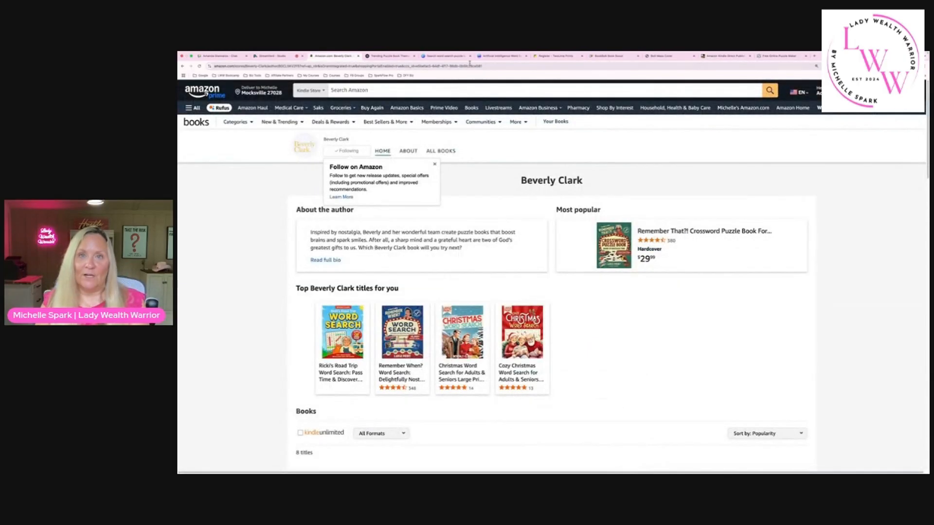
pyautogui.click(719, 57)
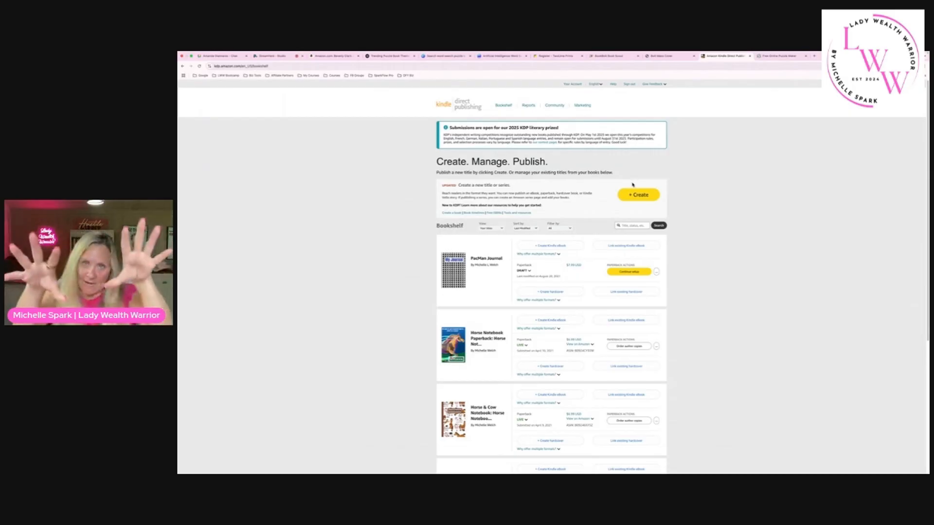
pyautogui.scroll(-3, 632, 185)
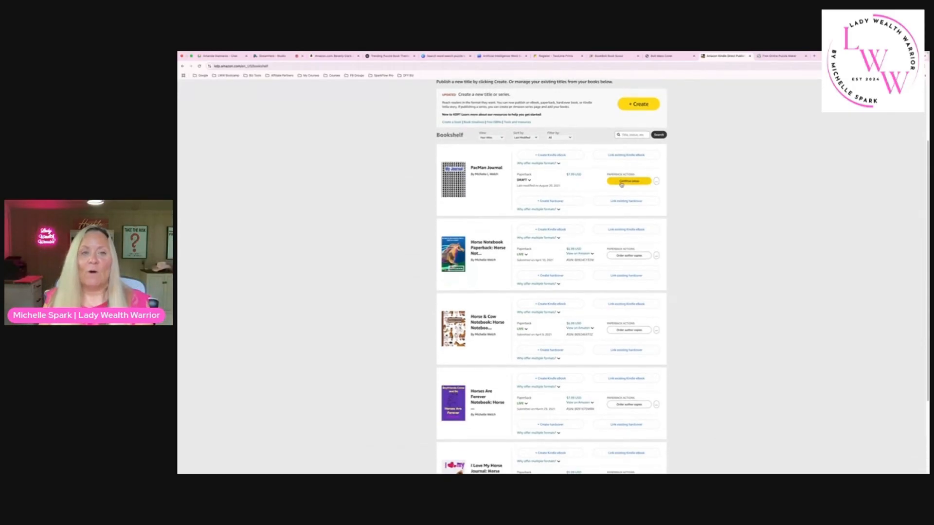
pyautogui.scroll(-1, 477, 184)
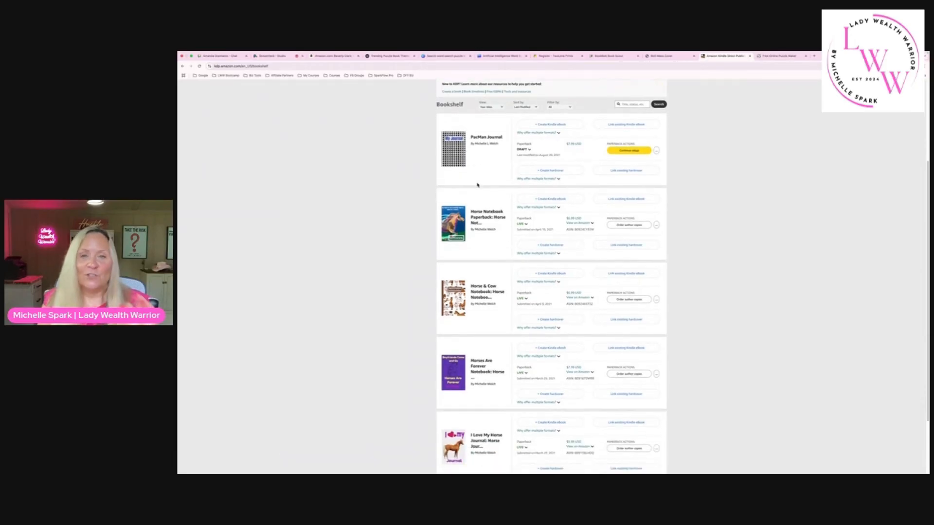
pyautogui.scroll(-2, 477, 185)
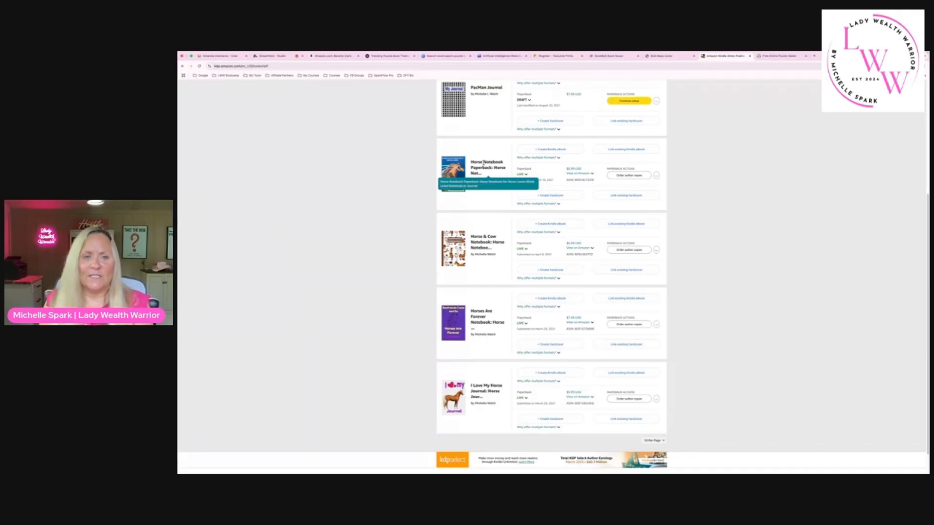
pyautogui.scroll(-2, 484, 165)
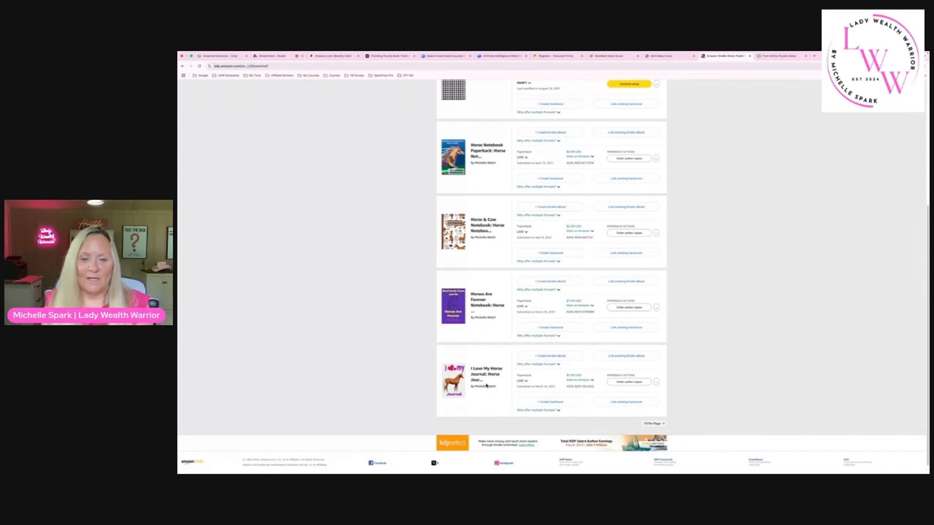
# Start creating a new paperback title from the bookshelf page.
pyautogui.scroll(5, 487, 386)
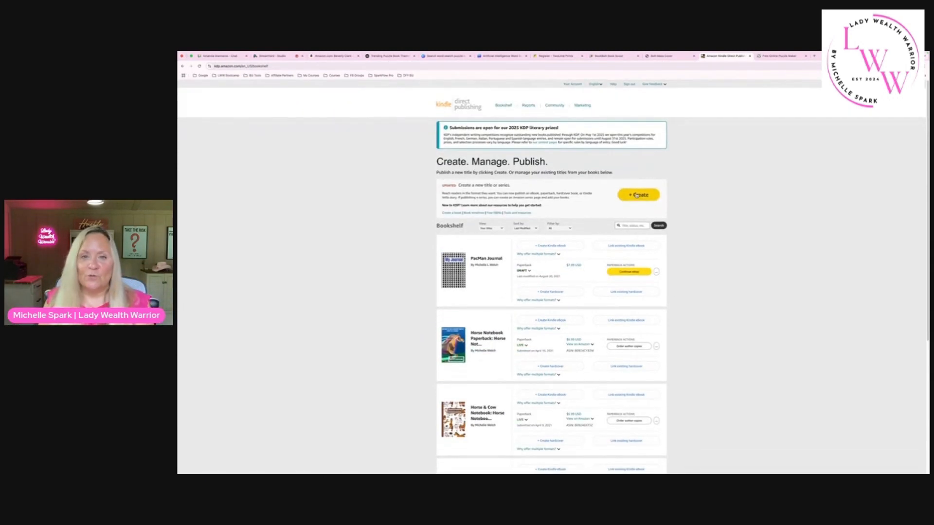
pyautogui.click(637, 195)
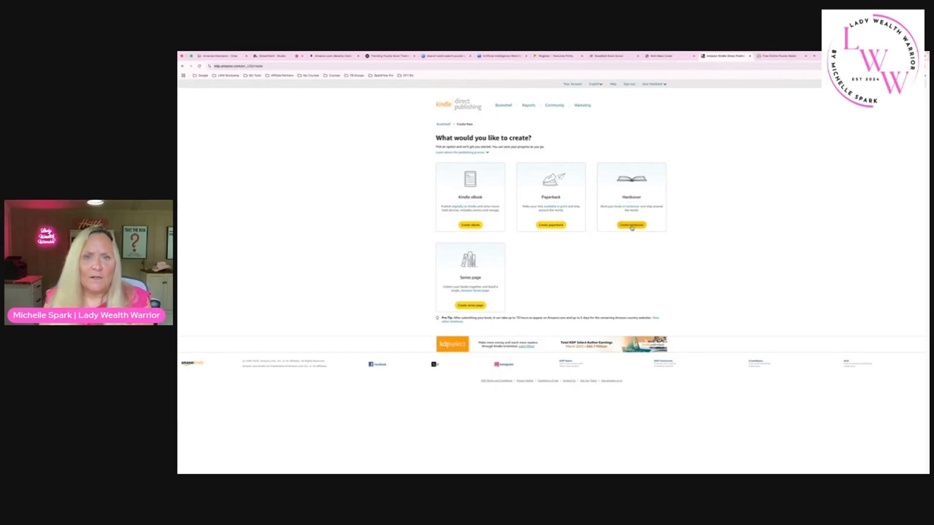
pyautogui.click(551, 225)
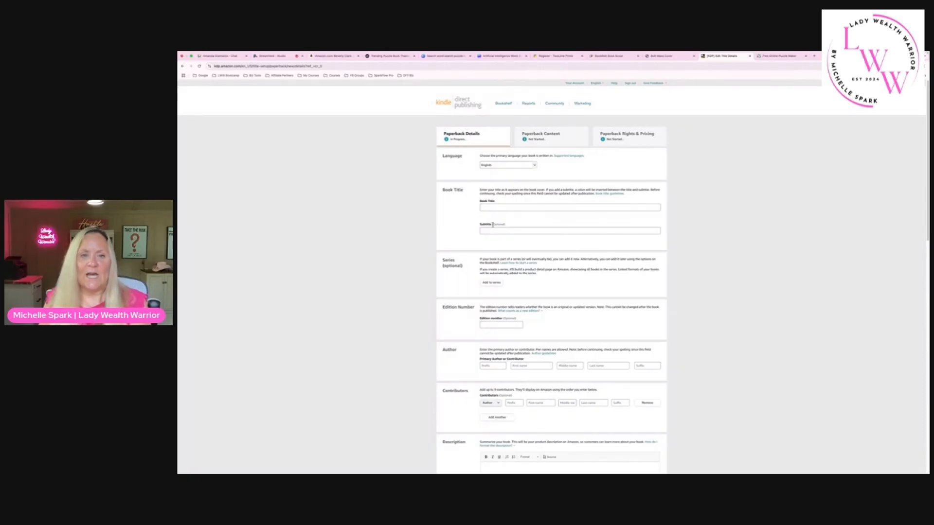
# Examine the Paperback Details form, from language, title and author through description, publishing rights, audience, categories, keywords and release date.
pyautogui.scroll(-2, 497, 257)
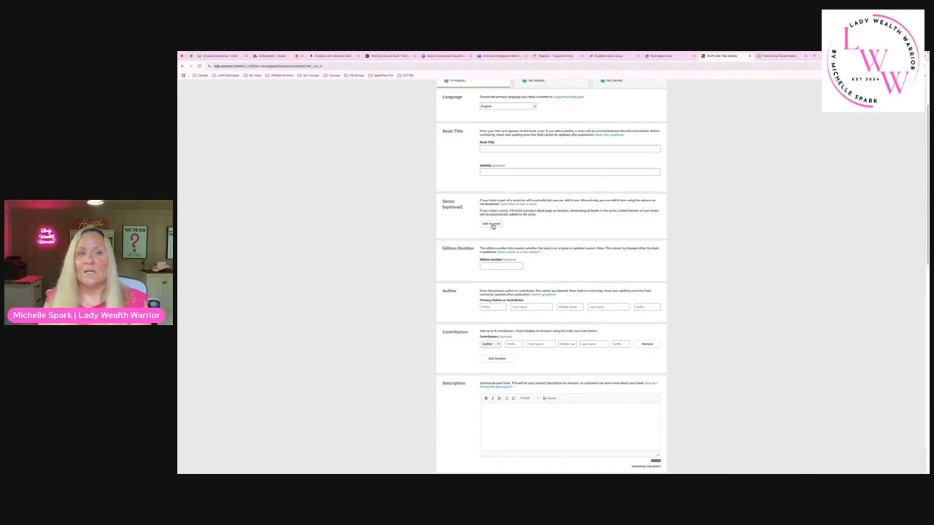
pyautogui.scroll(-2, 494, 227)
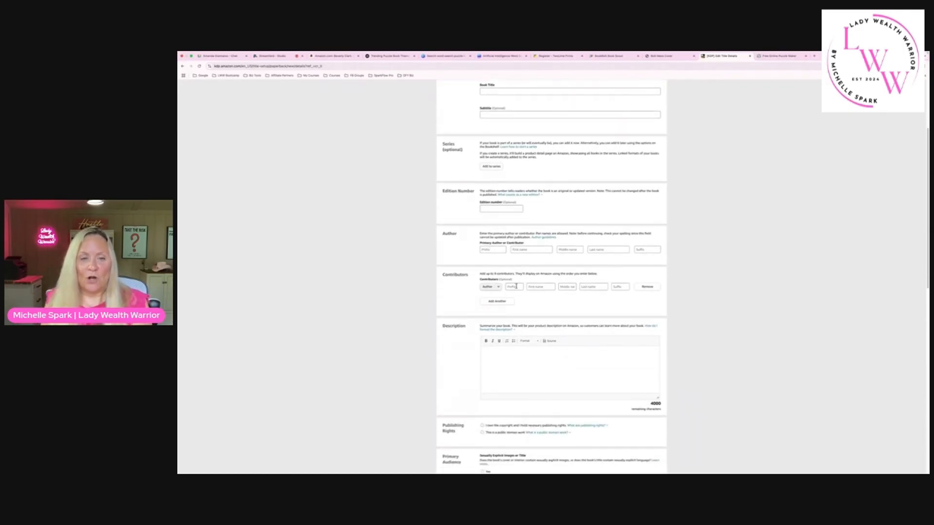
pyautogui.scroll(-4, 516, 286)
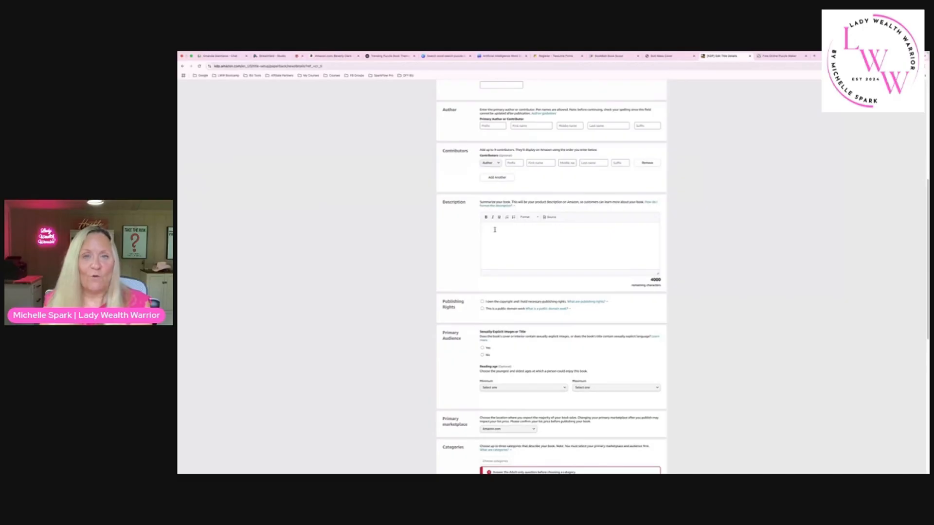
pyautogui.scroll(-3, 495, 230)
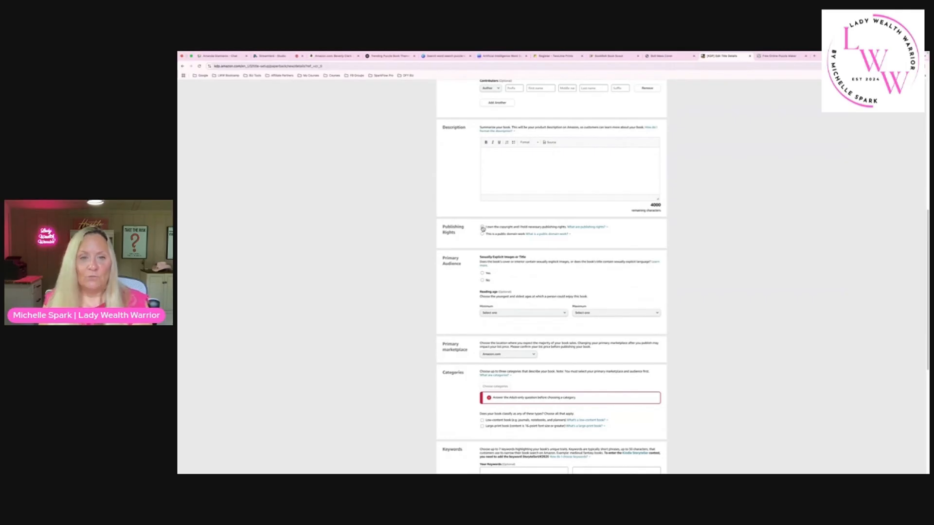
pyautogui.scroll(-3, 484, 235)
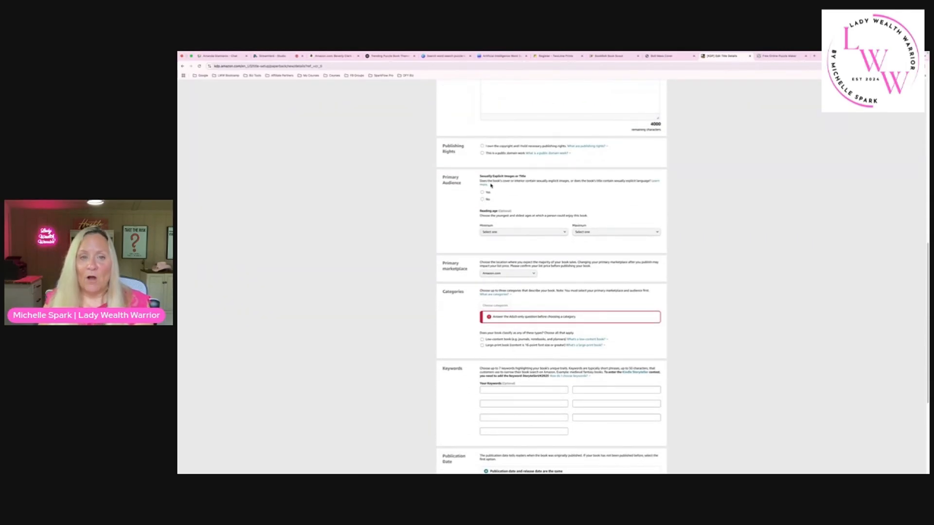
pyautogui.scroll(-5, 494, 209)
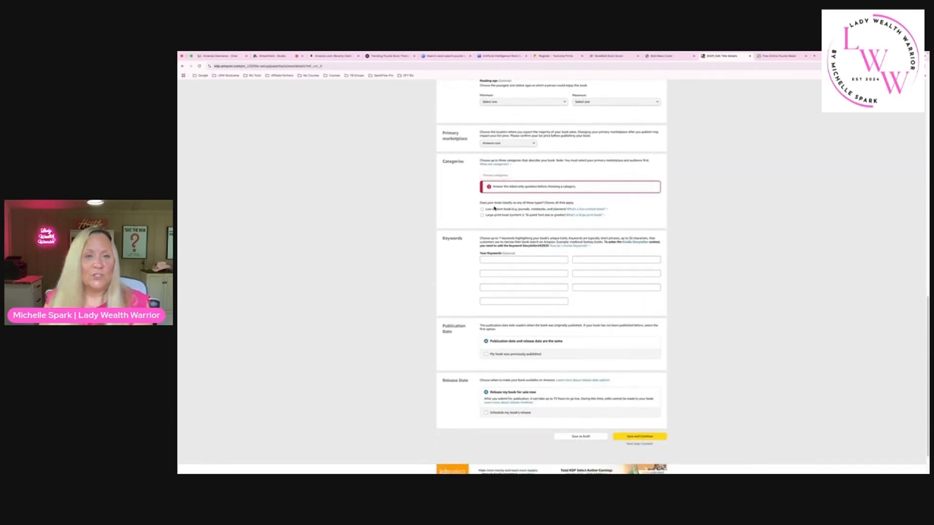
pyautogui.scroll(-2, 494, 208)
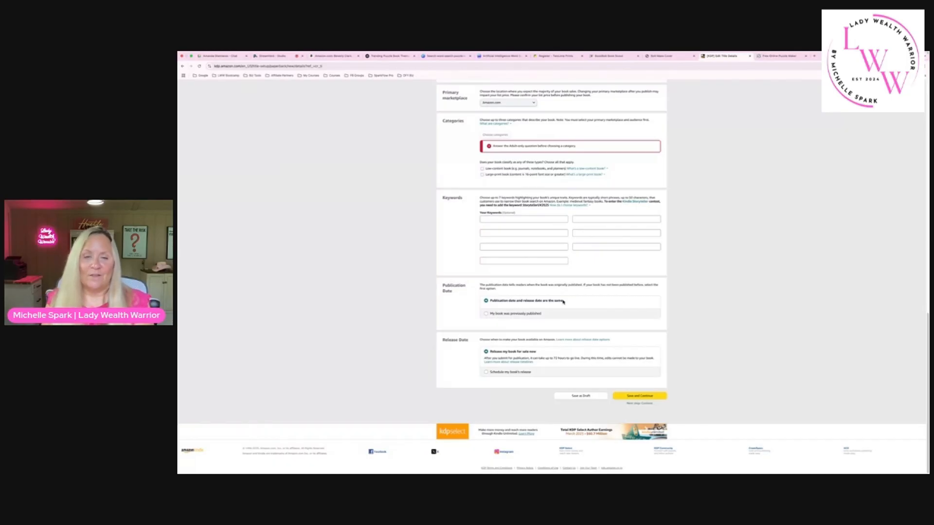
pyautogui.scroll(20, 563, 301)
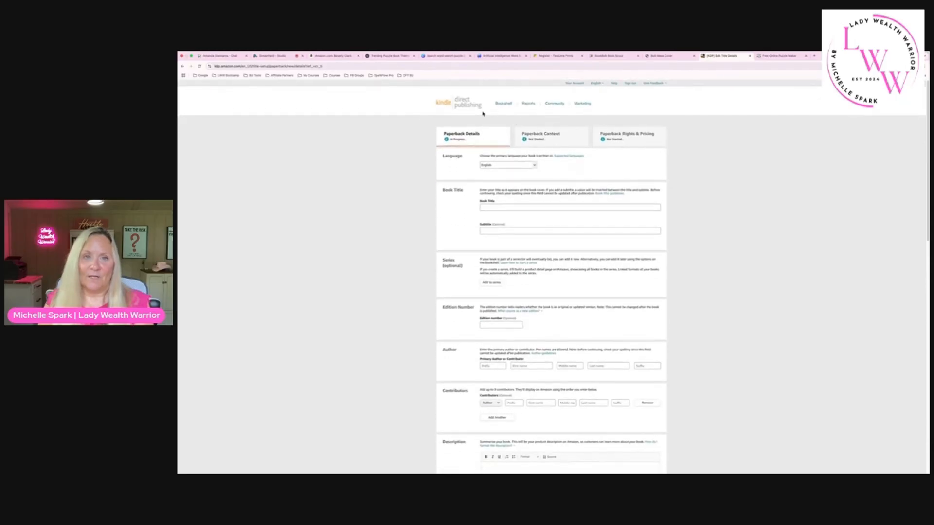